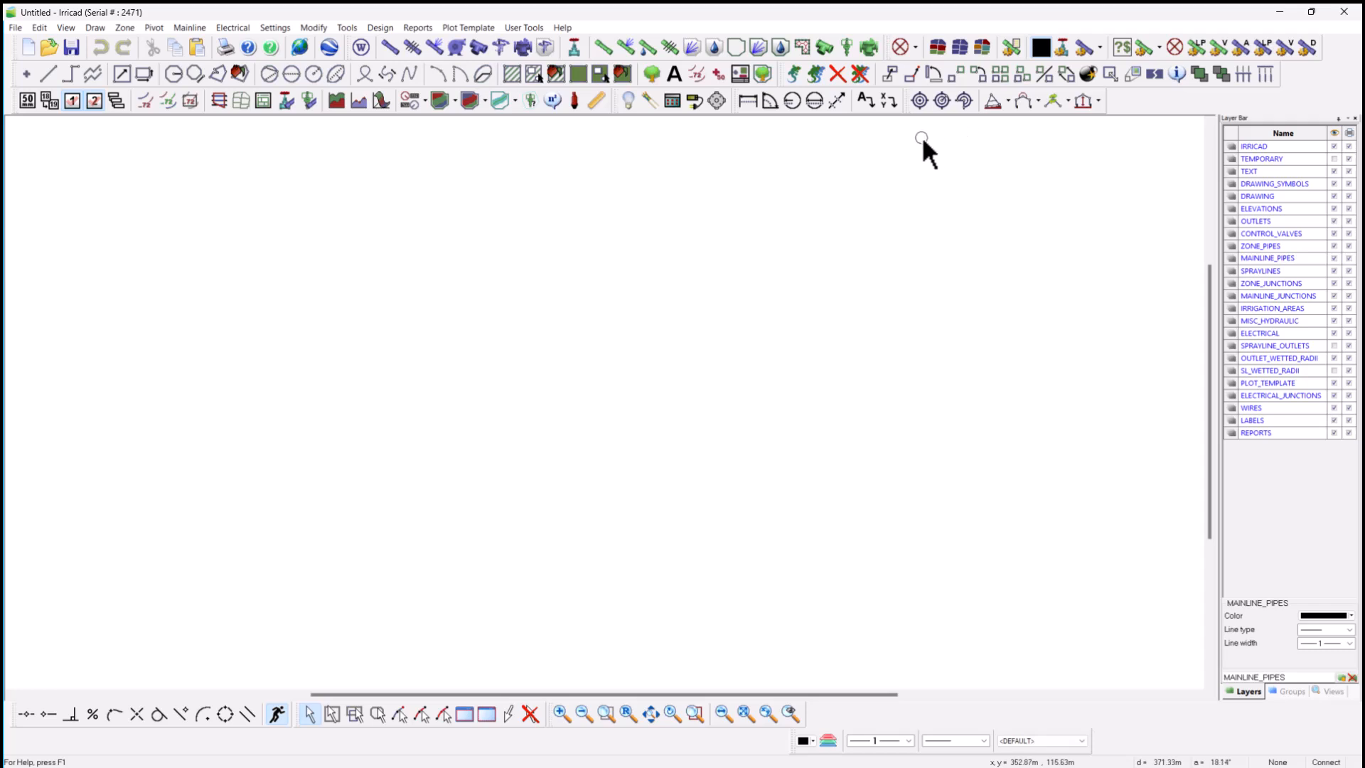
{"action": "left_click", "coordinate": [154, 28]}
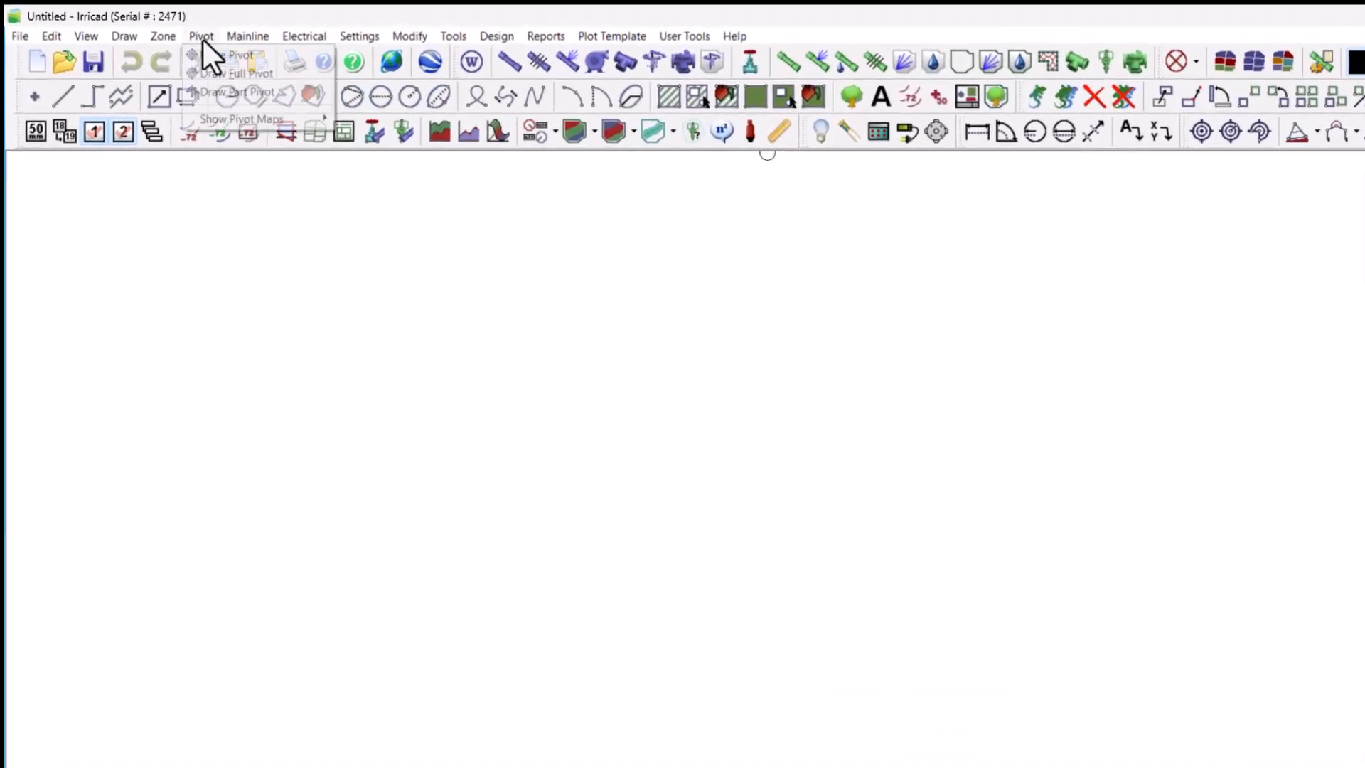
{"action": "mouse_move", "coordinate": [737, 37]}
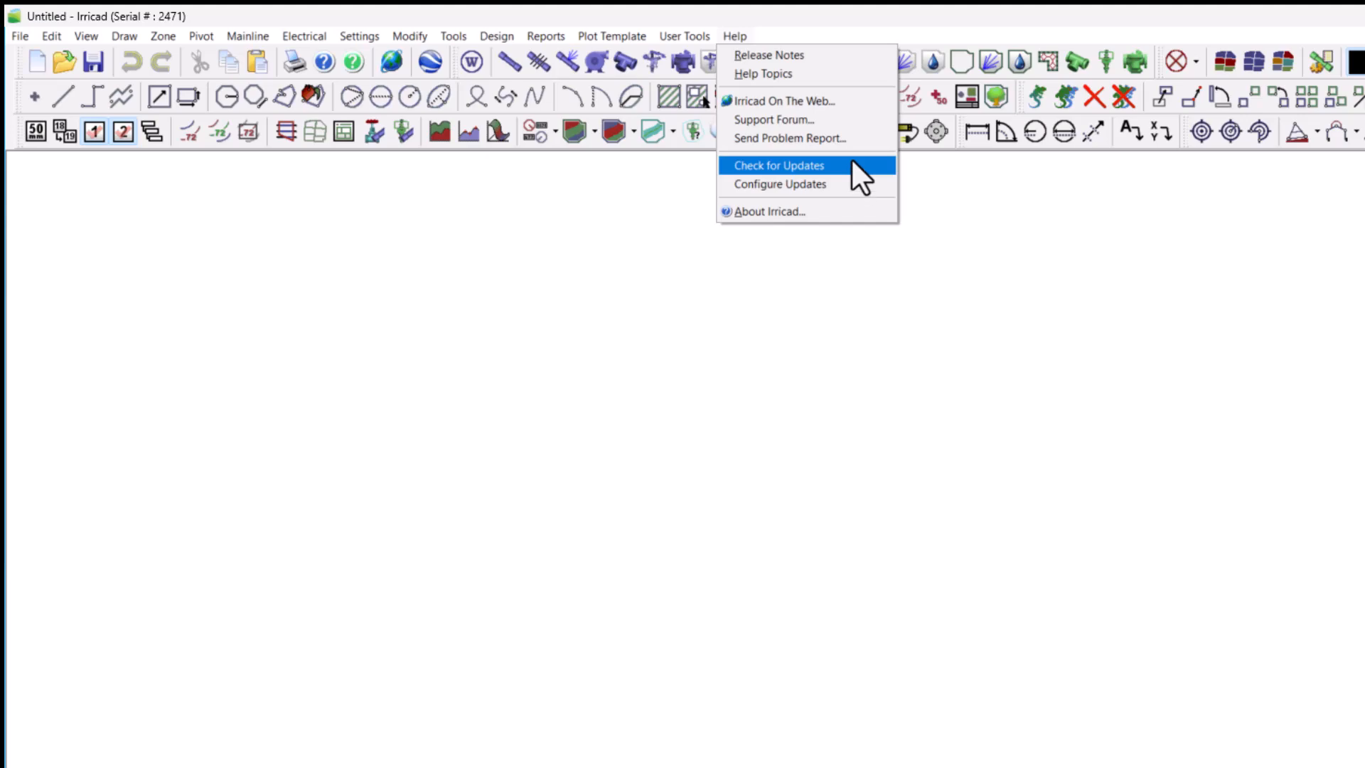
{"action": "left_click", "coordinate": [911, 21]}
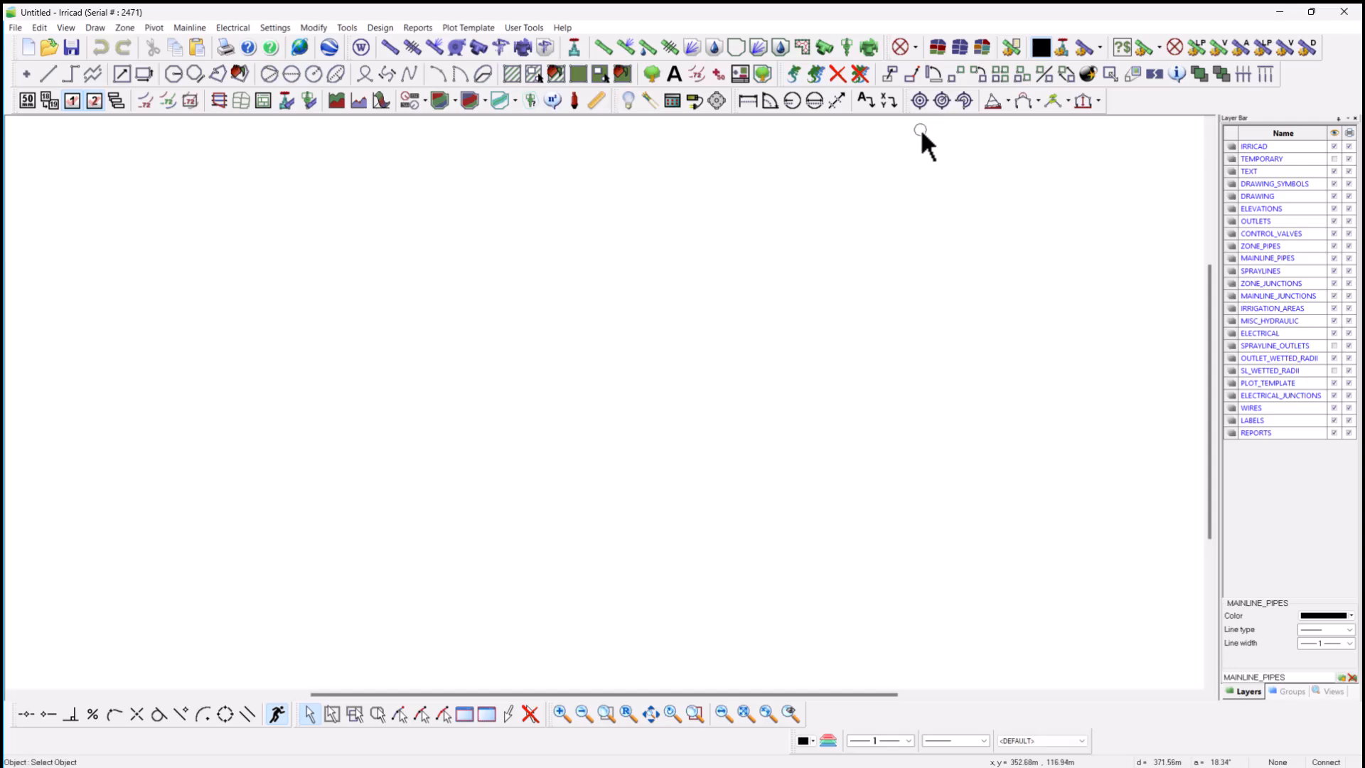
Browse the release notes' Pivot Module topics, covering design overview, pivot tool, pivot maps, additional graphical maps and pivot settings.
{"action": "left_click", "coordinate": [564, 28]}
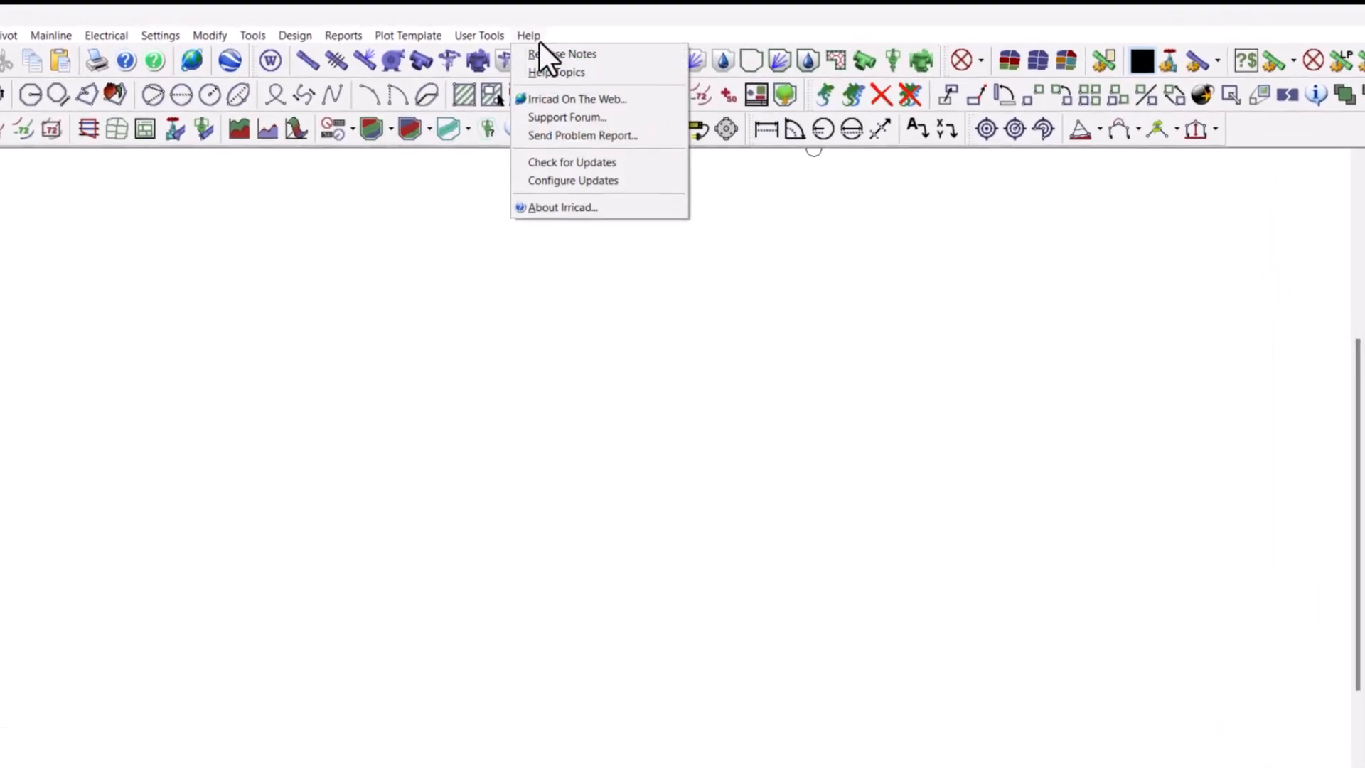
{"action": "left_click", "coordinate": [585, 53]}
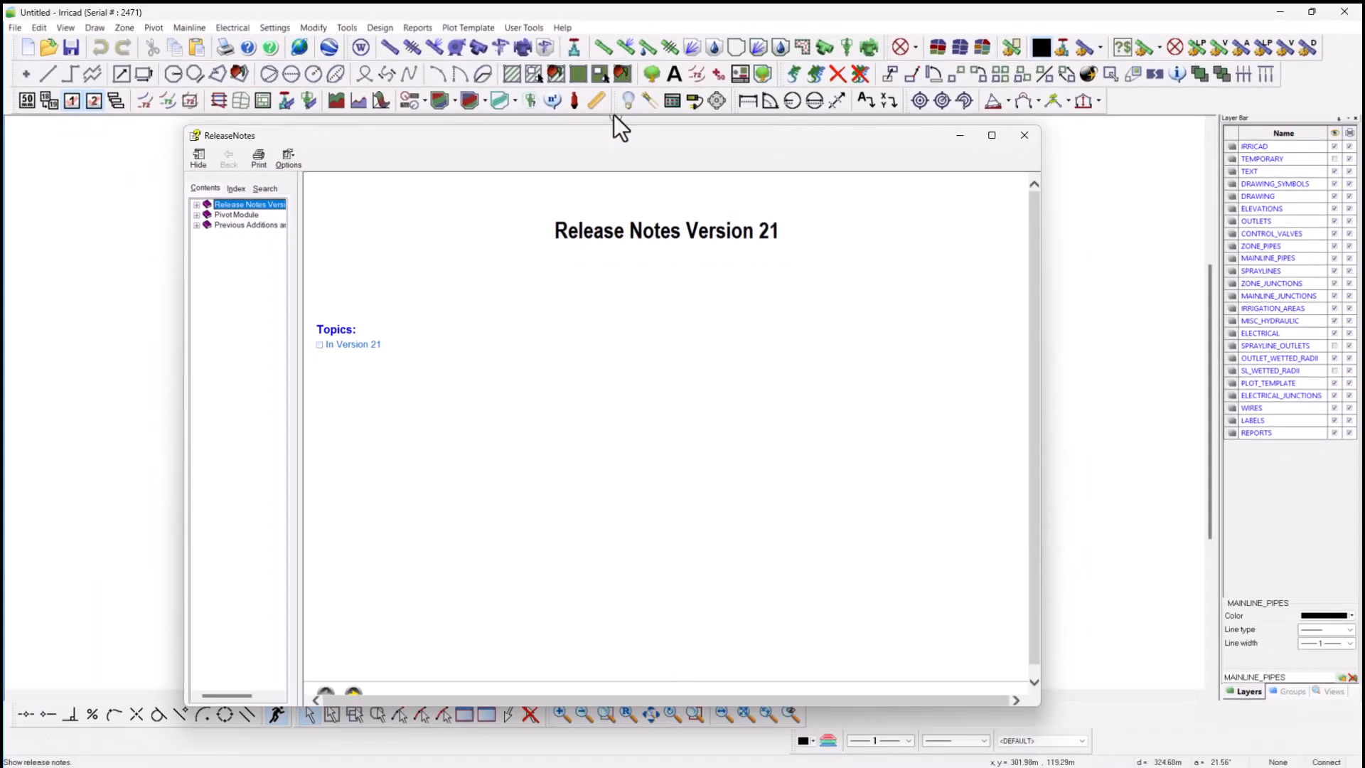
{"action": "left_click", "coordinate": [197, 214]}
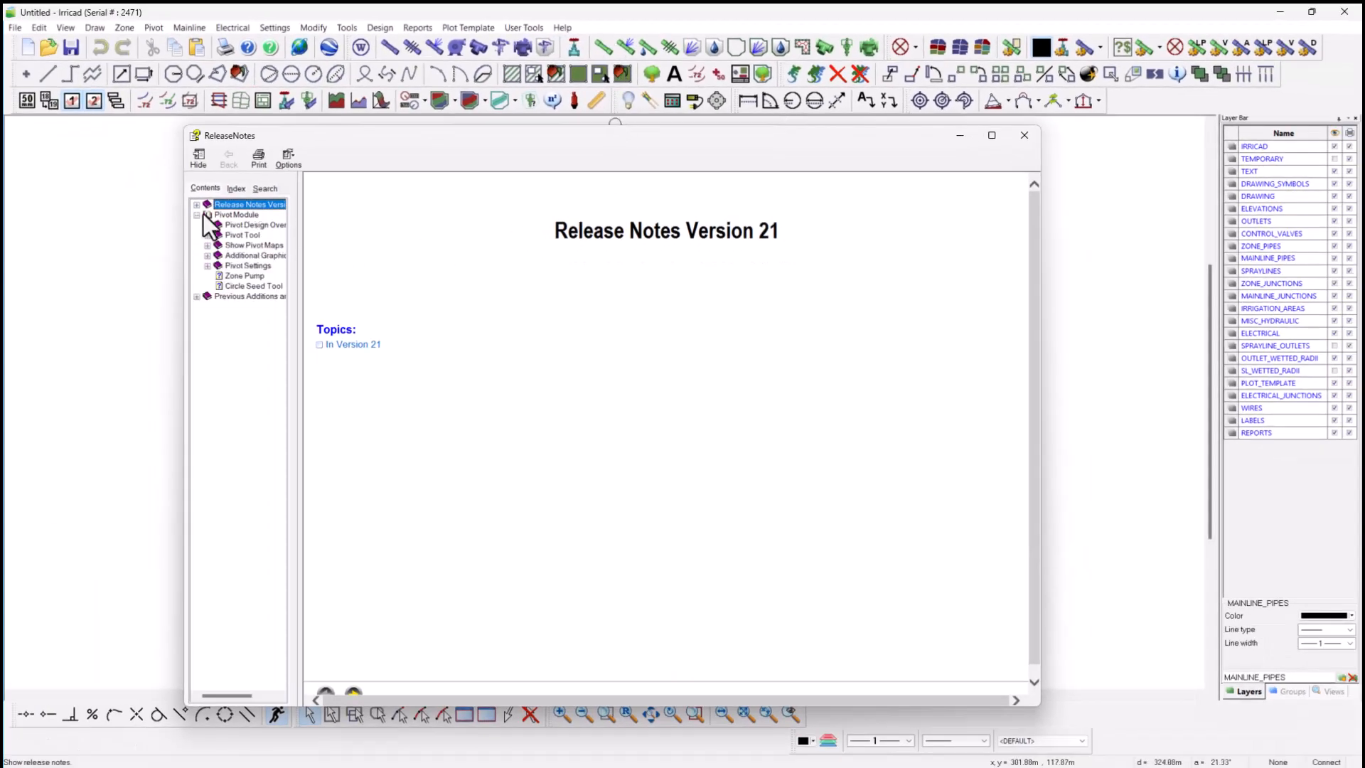
{"action": "left_click", "coordinate": [241, 226]}
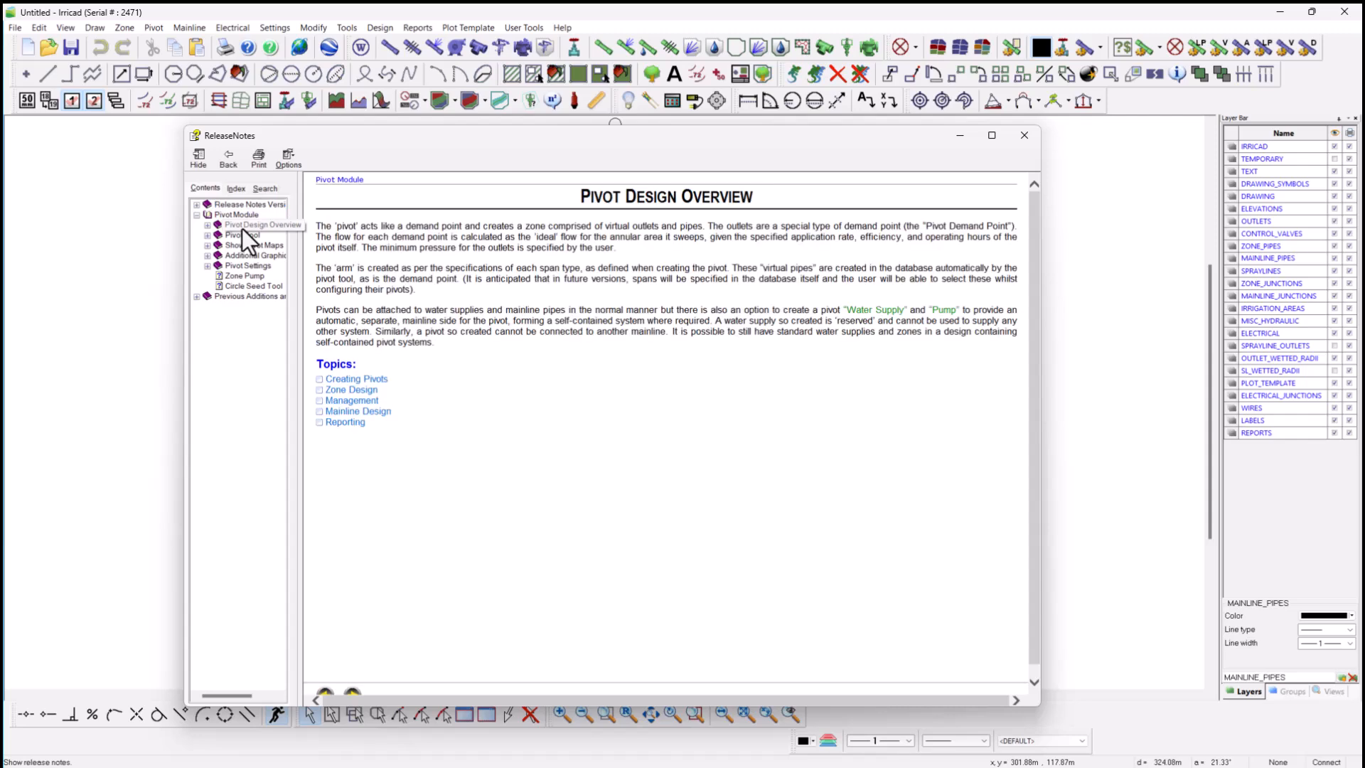
{"action": "left_click", "coordinate": [243, 236]}
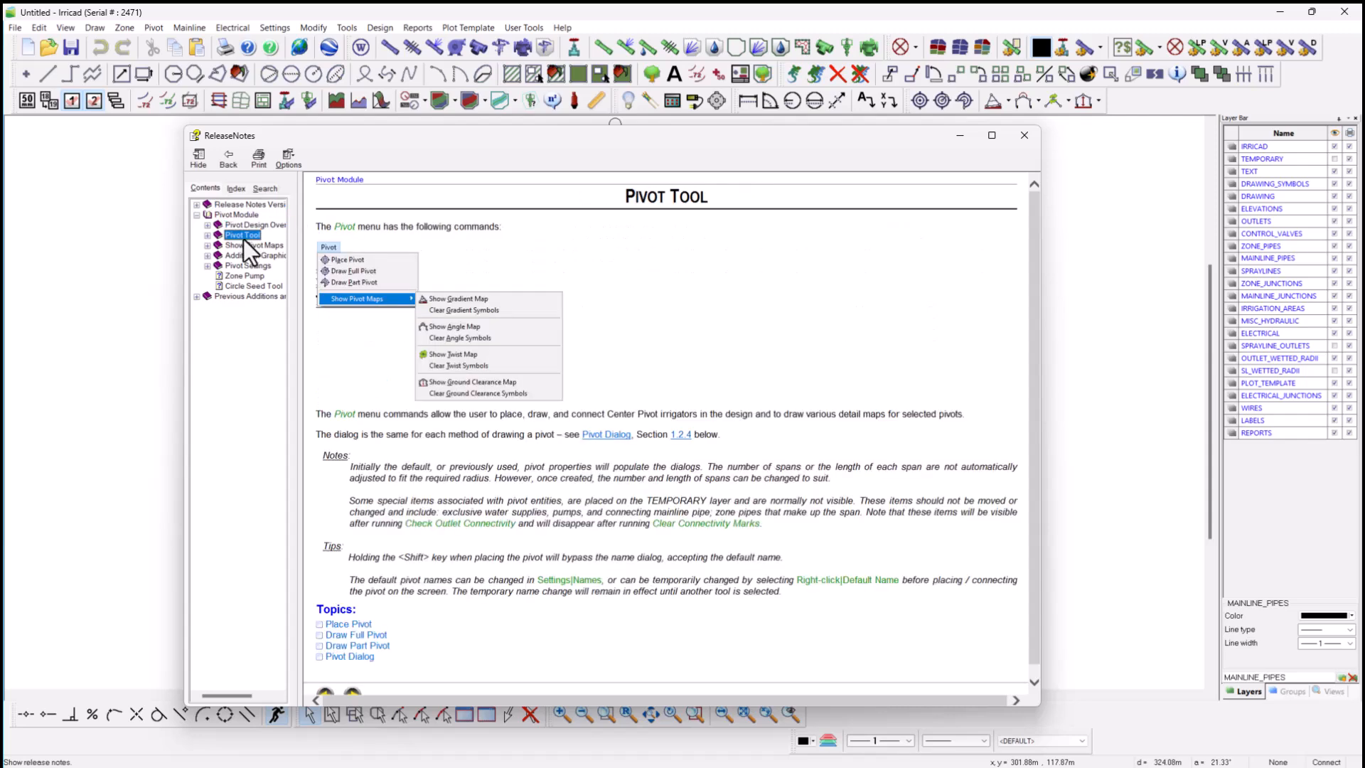
{"action": "left_click", "coordinate": [245, 247]}
{"action": "left_click", "coordinate": [245, 254]}
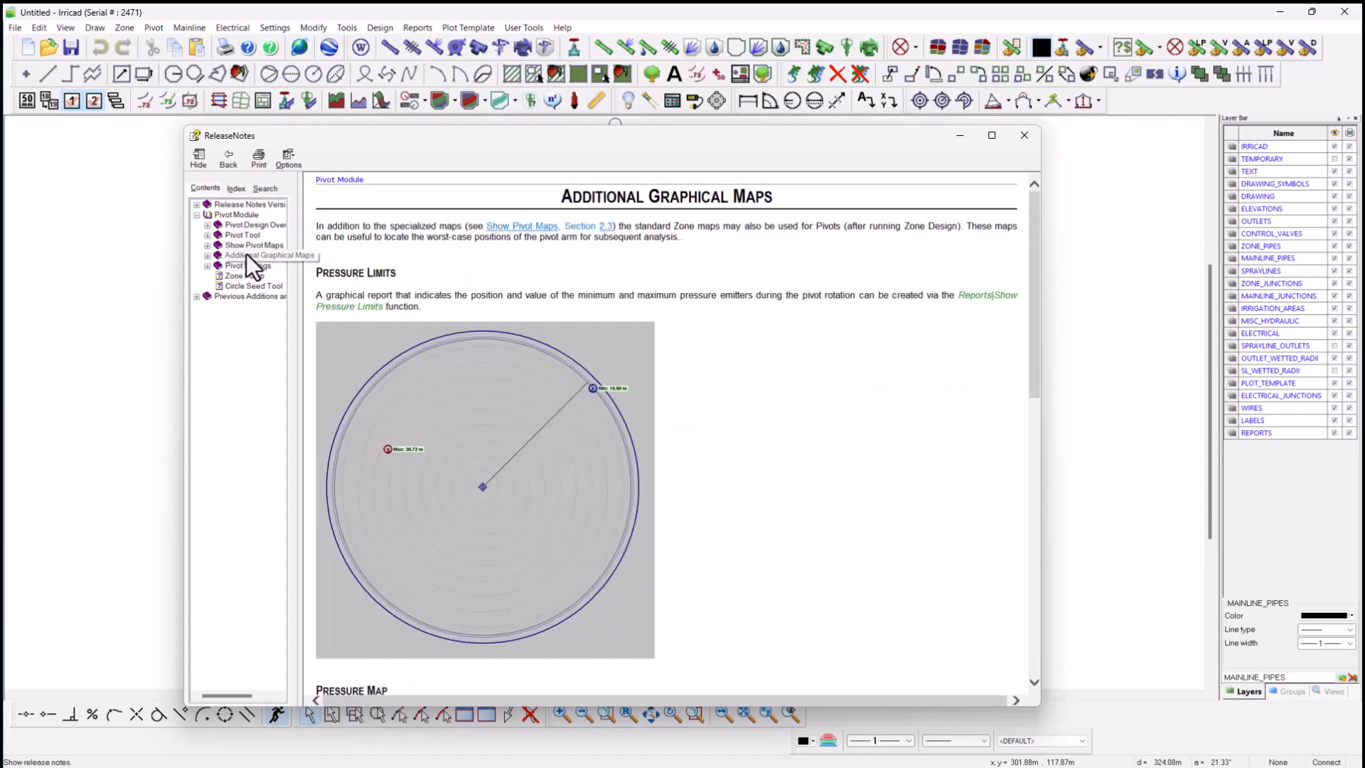
{"action": "left_click", "coordinate": [250, 265]}
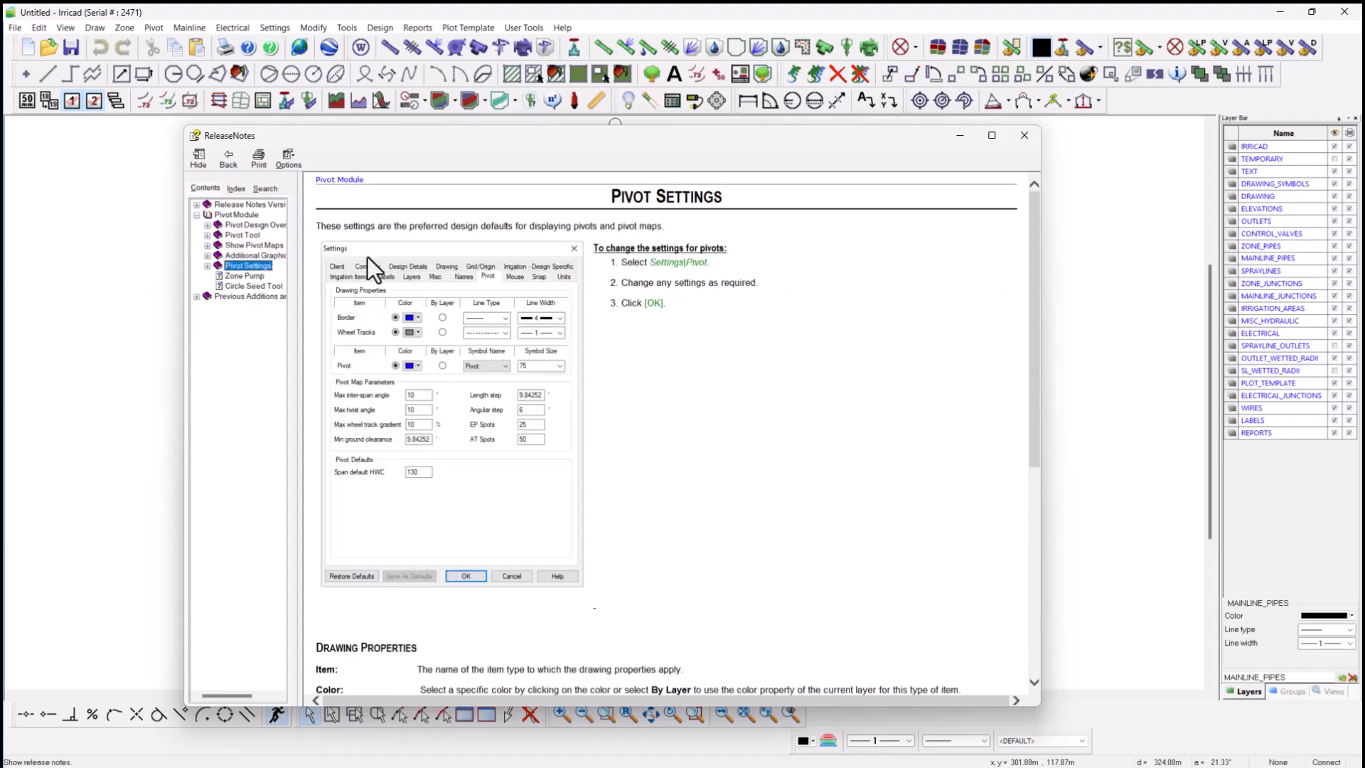
{"action": "left_click", "coordinate": [1023, 136]}
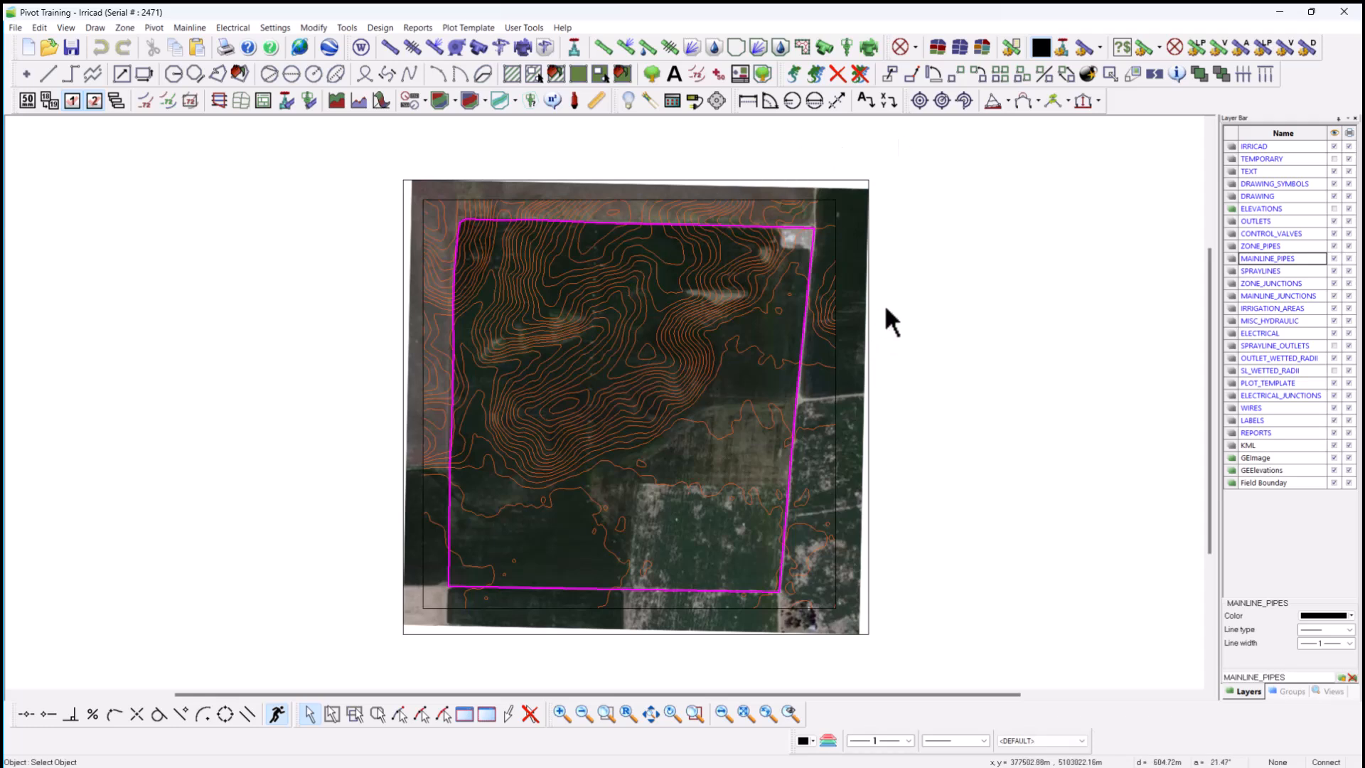
Hide the GEImage and GEElevations layers so only the field boundary is displayed.
{"action": "left_click", "coordinate": [922, 148]}
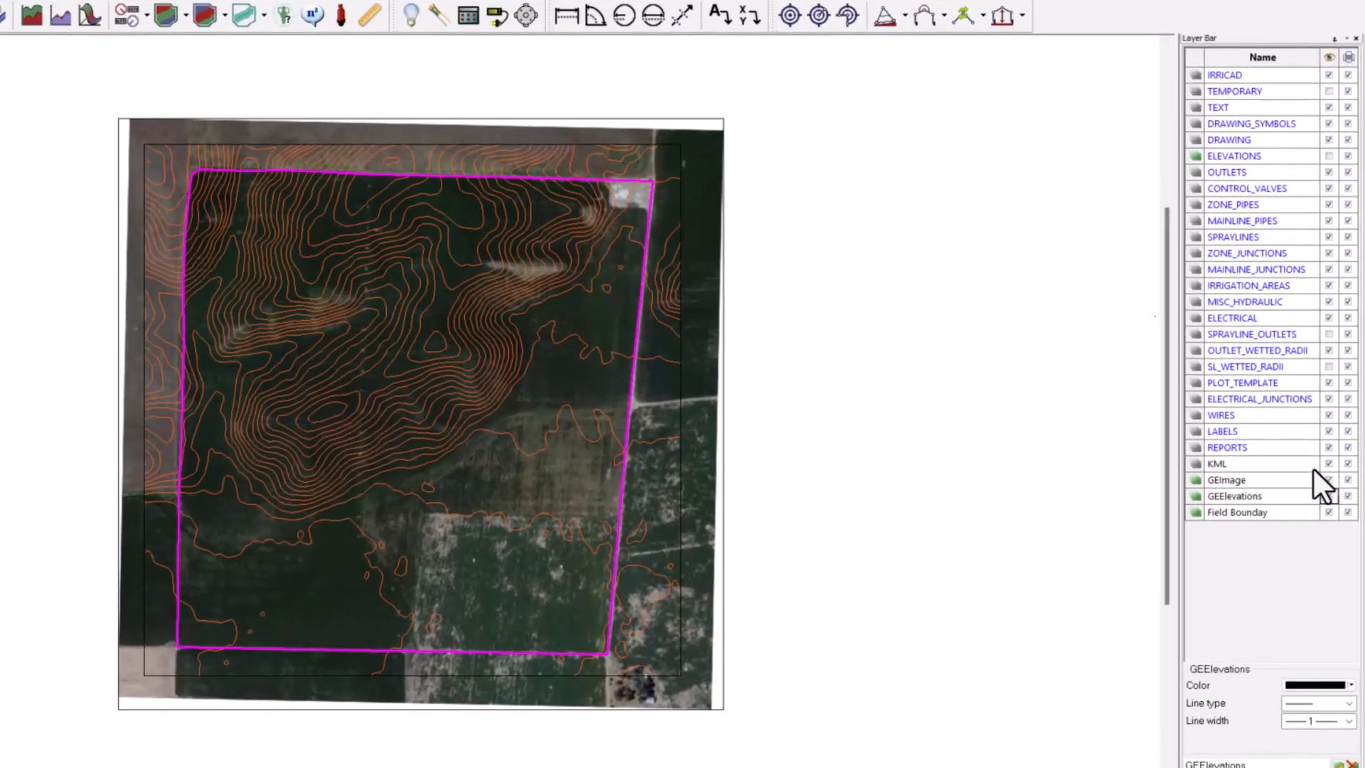
{"action": "left_click", "coordinate": [1328, 480]}
{"action": "left_click", "coordinate": [1328, 496]}
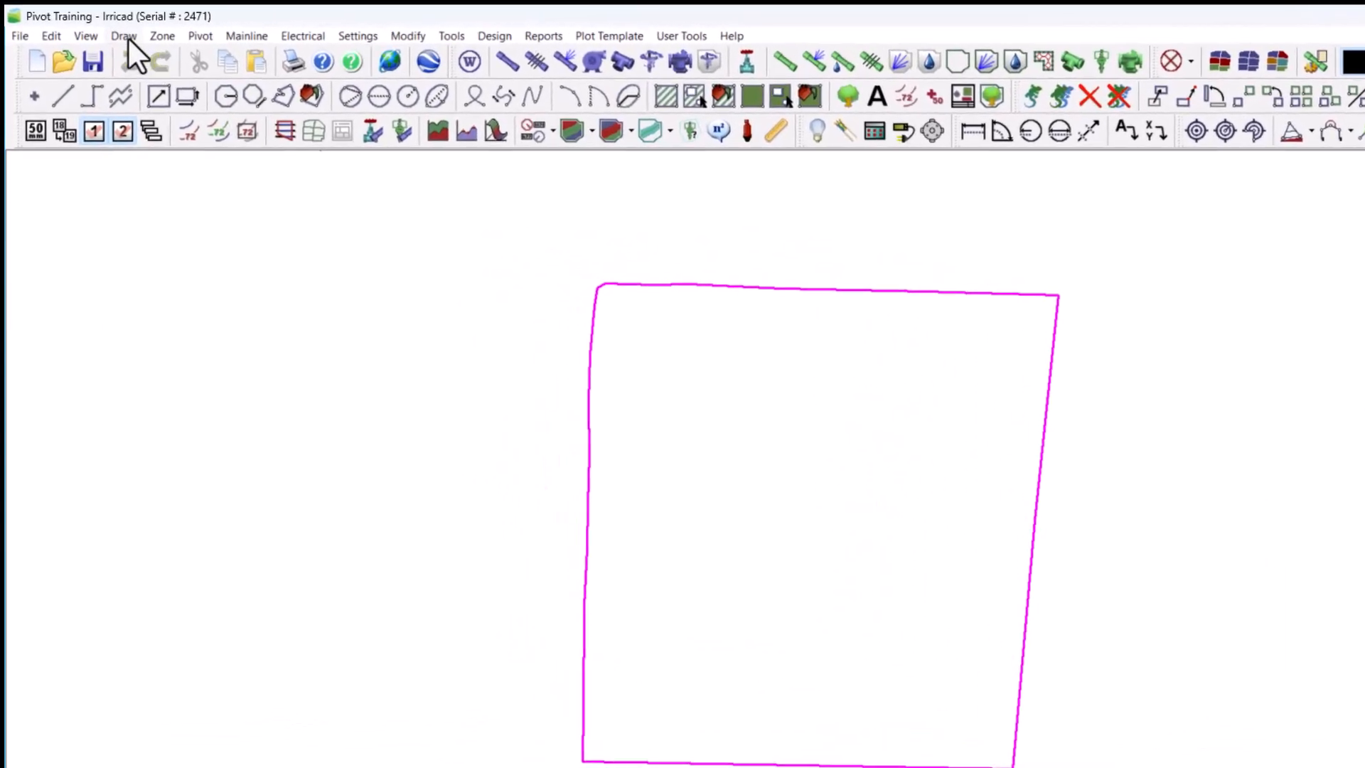
Draw a seed circle that fits inside the magenta field boundary.
{"action": "left_click", "coordinate": [124, 36]}
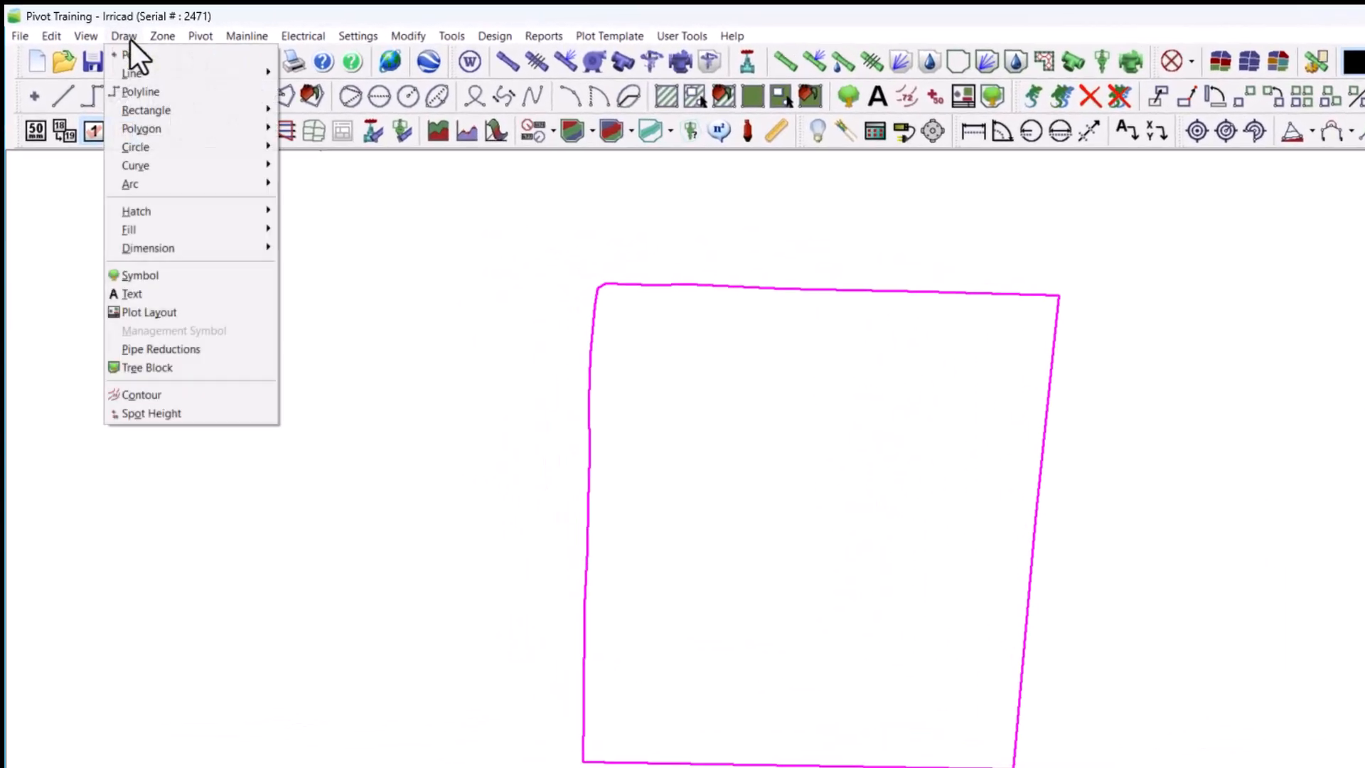
{"action": "mouse_move", "coordinate": [148, 142]}
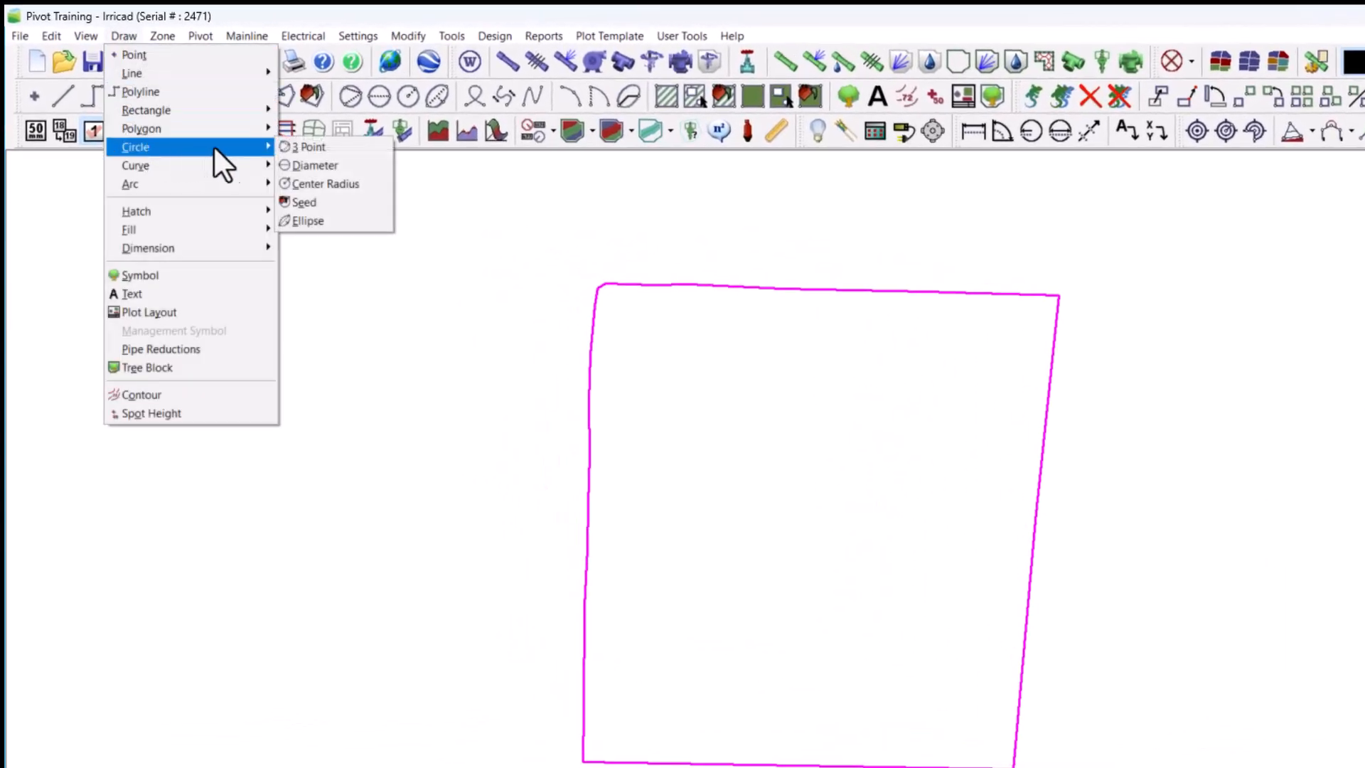
{"action": "left_click", "coordinate": [313, 202]}
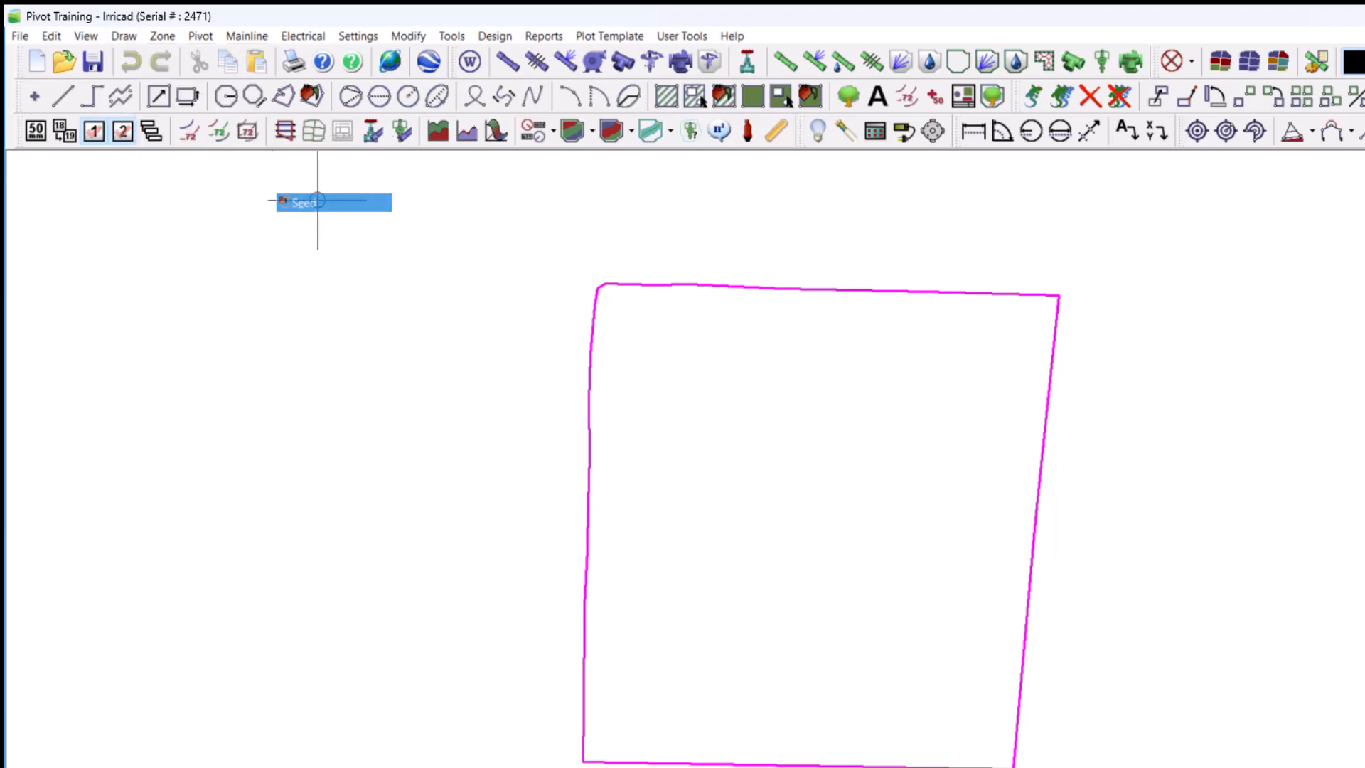
{"action": "left_click", "coordinate": [640, 248]}
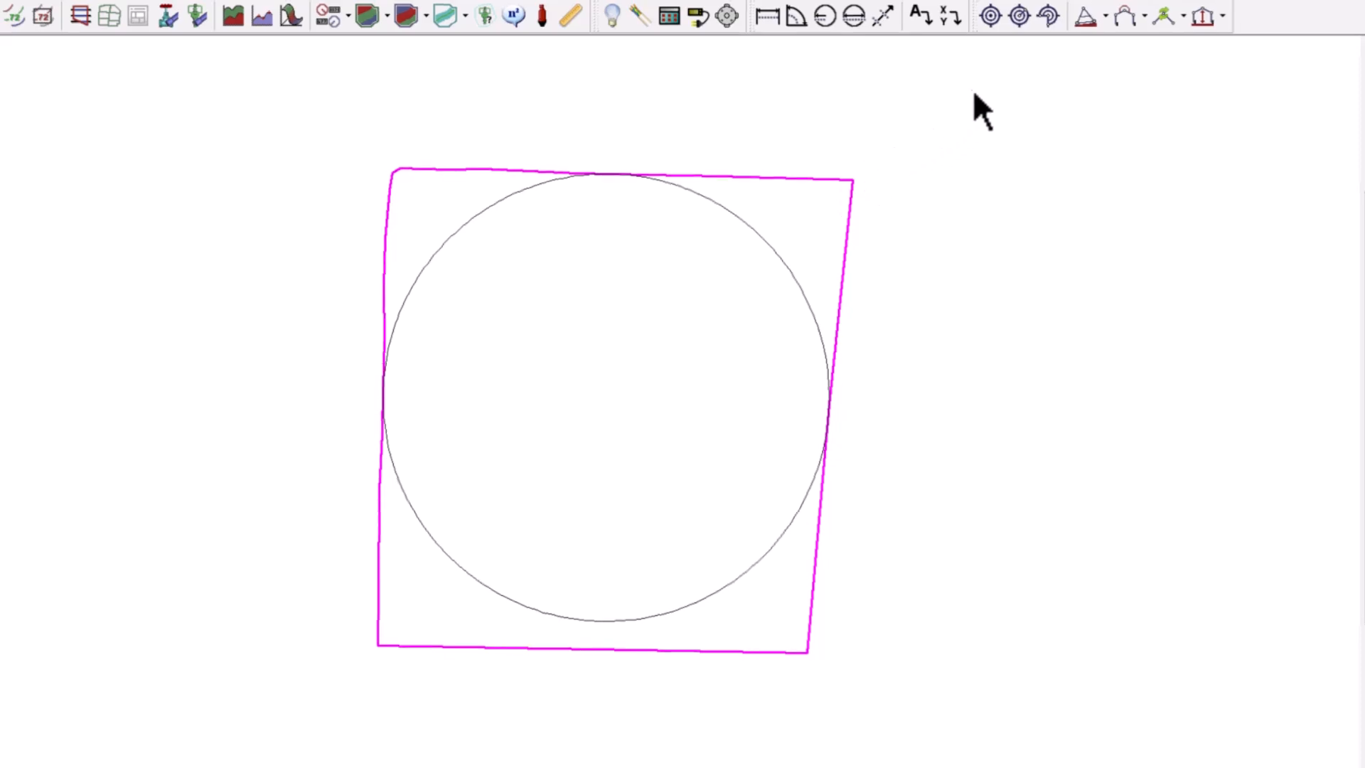
{"action": "key", "text": "Escape"}
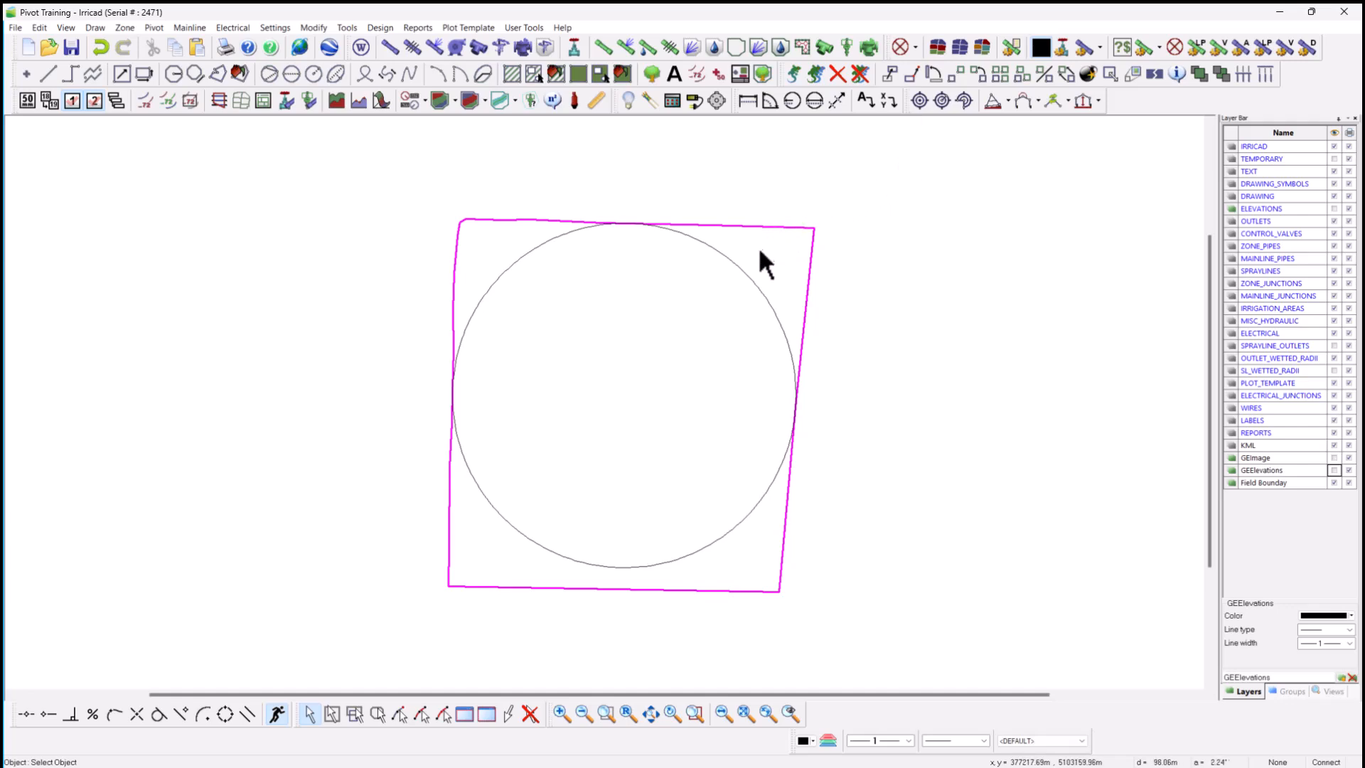
Check the radius and area of the circle inside the field boundary in its object information.
{"action": "left_click", "coordinate": [741, 269]}
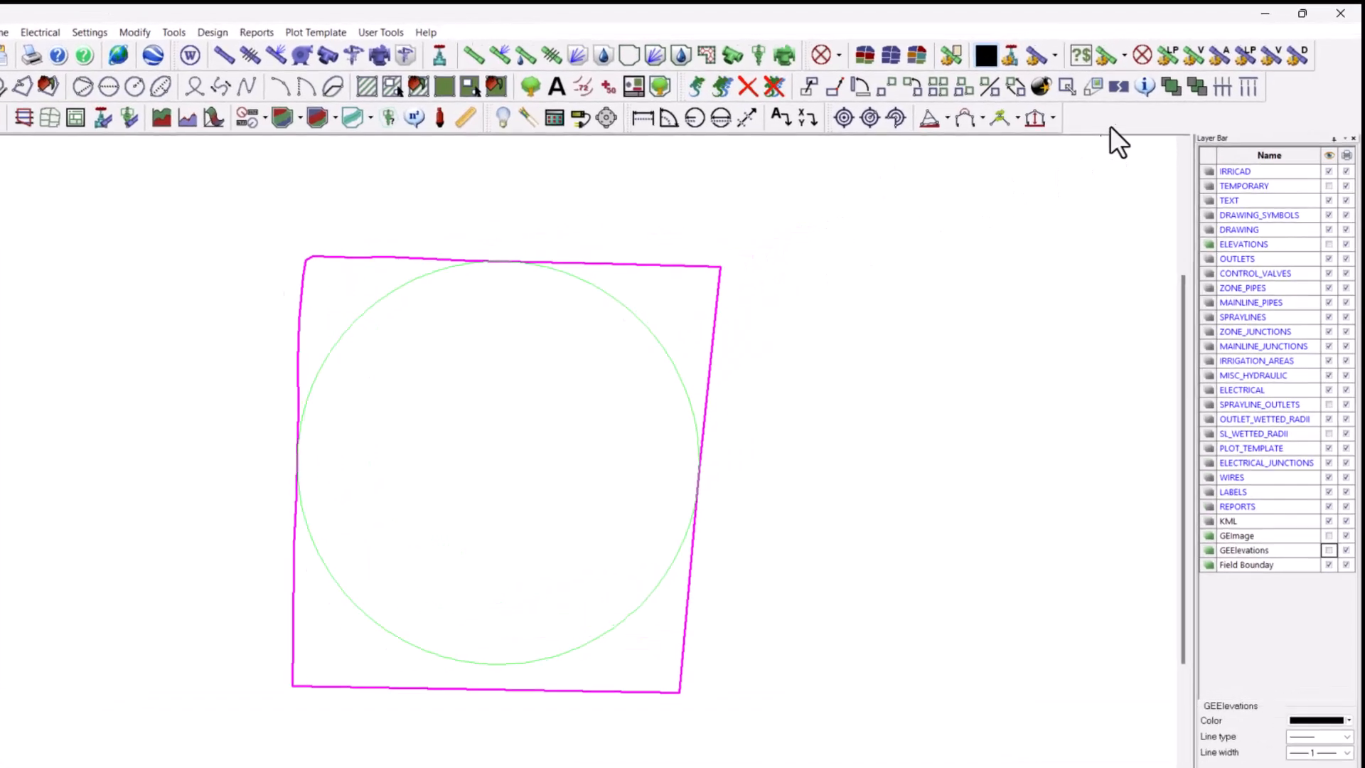
{"action": "left_click", "coordinate": [1118, 97]}
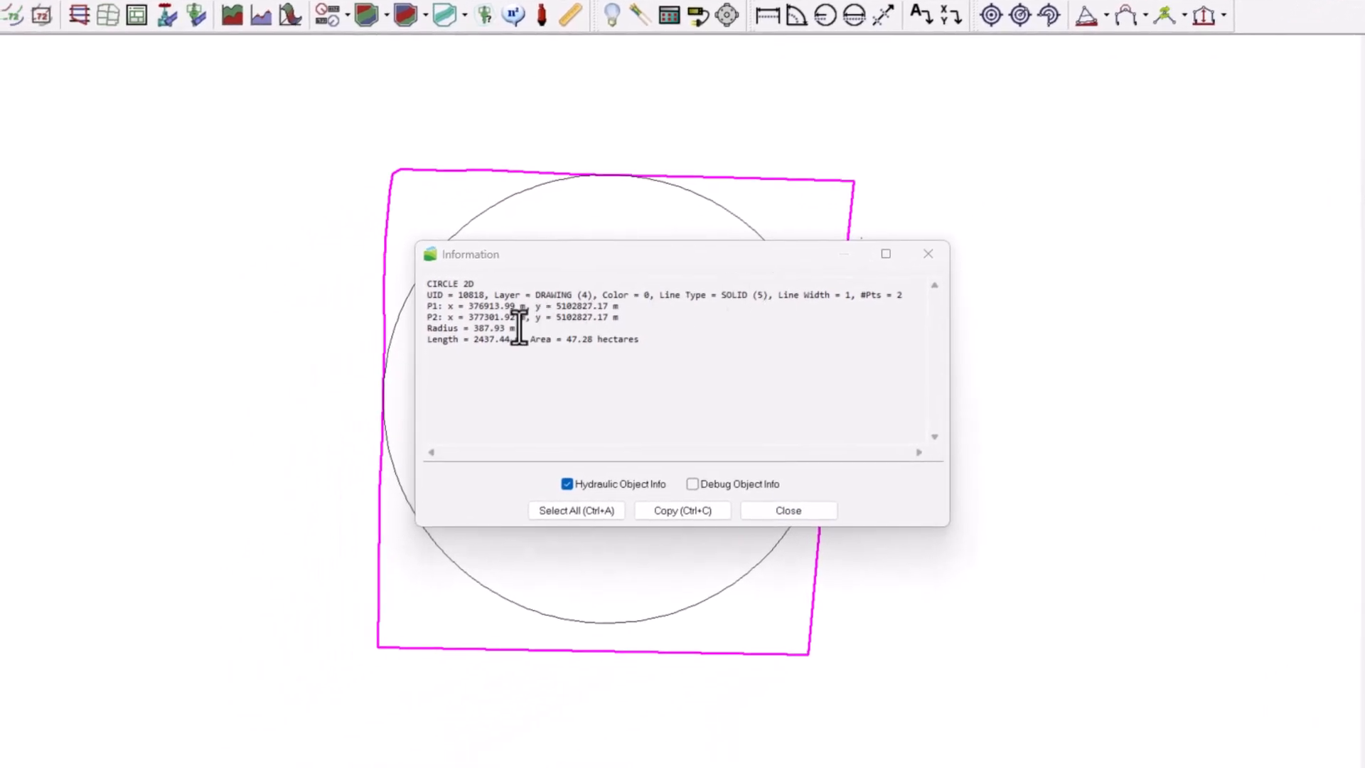
{"action": "left_click", "coordinate": [339, 431]}
{"action": "left_click_drag", "start_coordinate": [516, 329], "coordinate": [428, 330]}
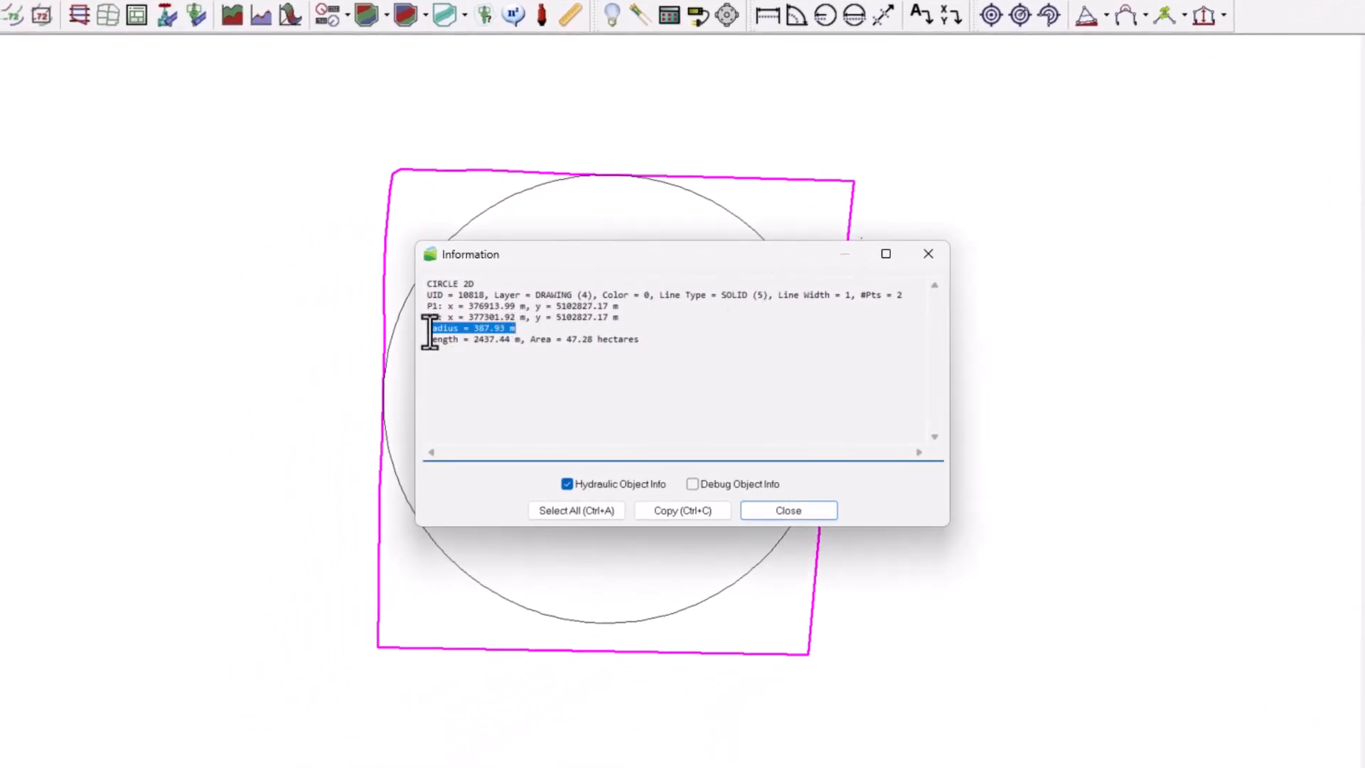
{"action": "left_click_drag", "start_coordinate": [641, 341], "coordinate": [530, 344]}
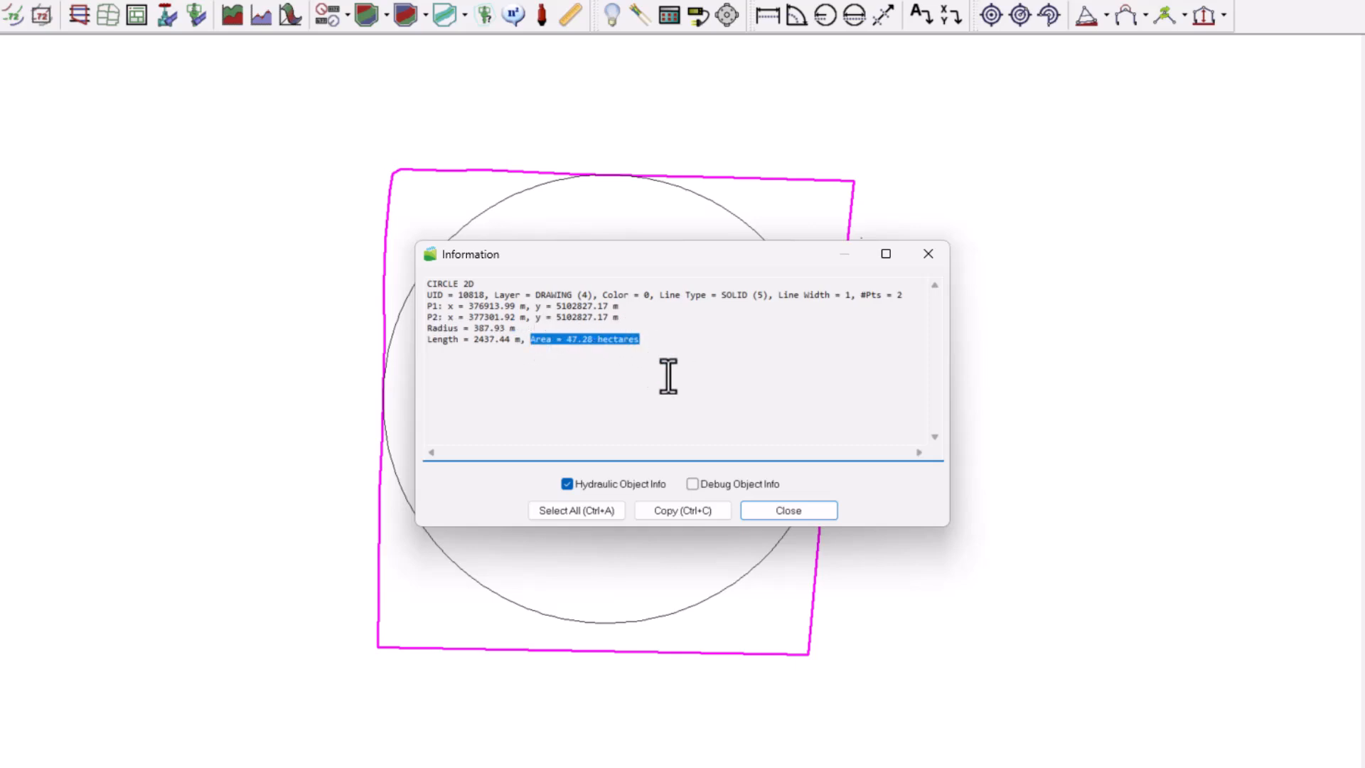
{"action": "left_click", "coordinate": [781, 506]}
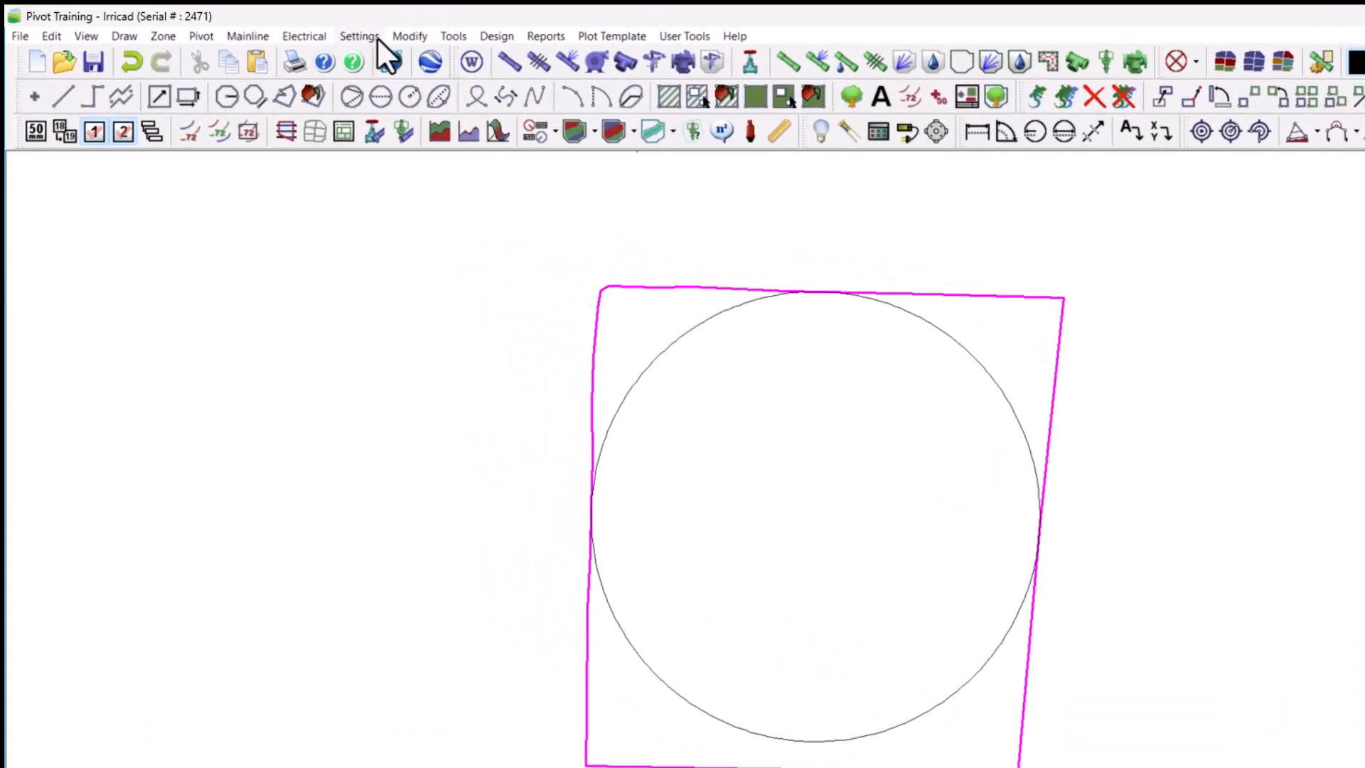
Set the base database symbol size to 5 m in the miscellaneous settings.
{"action": "left_click", "coordinate": [359, 36]}
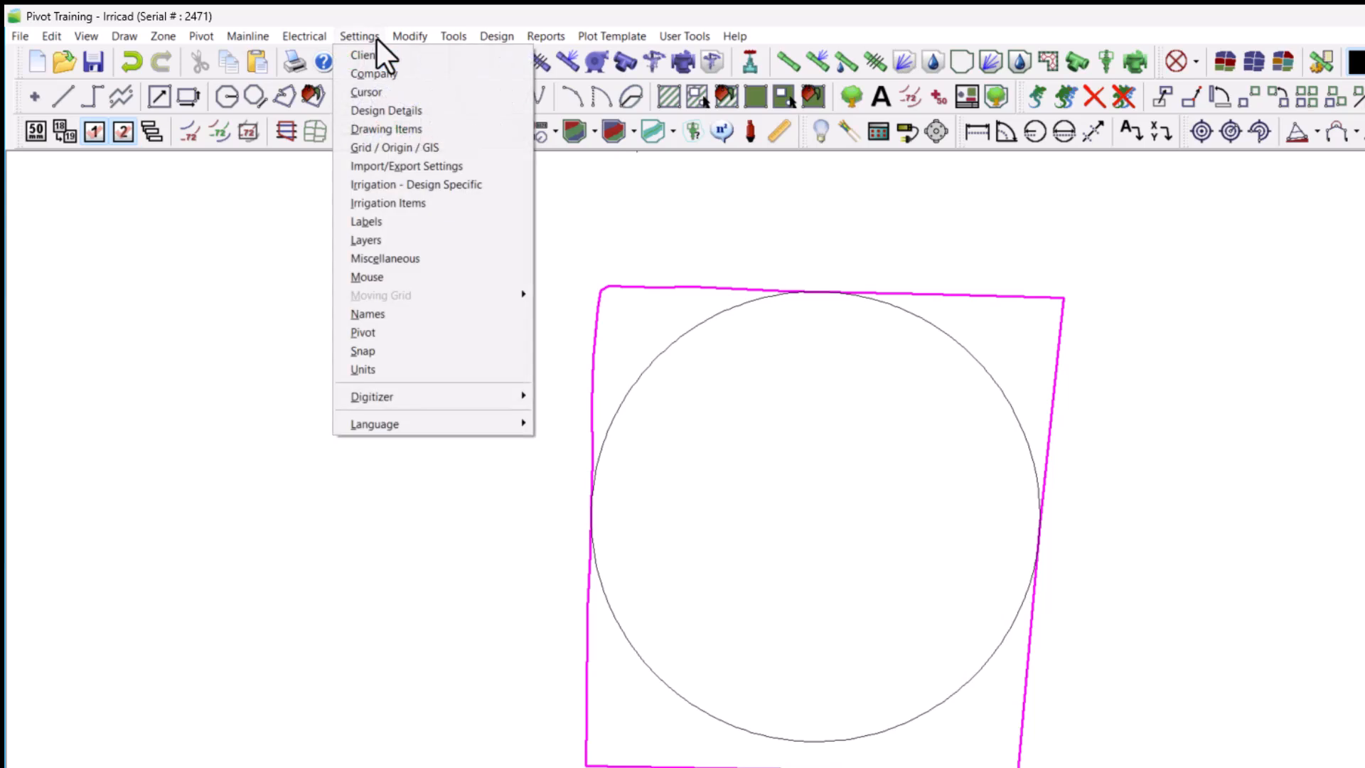
{"action": "left_click", "coordinate": [418, 259]}
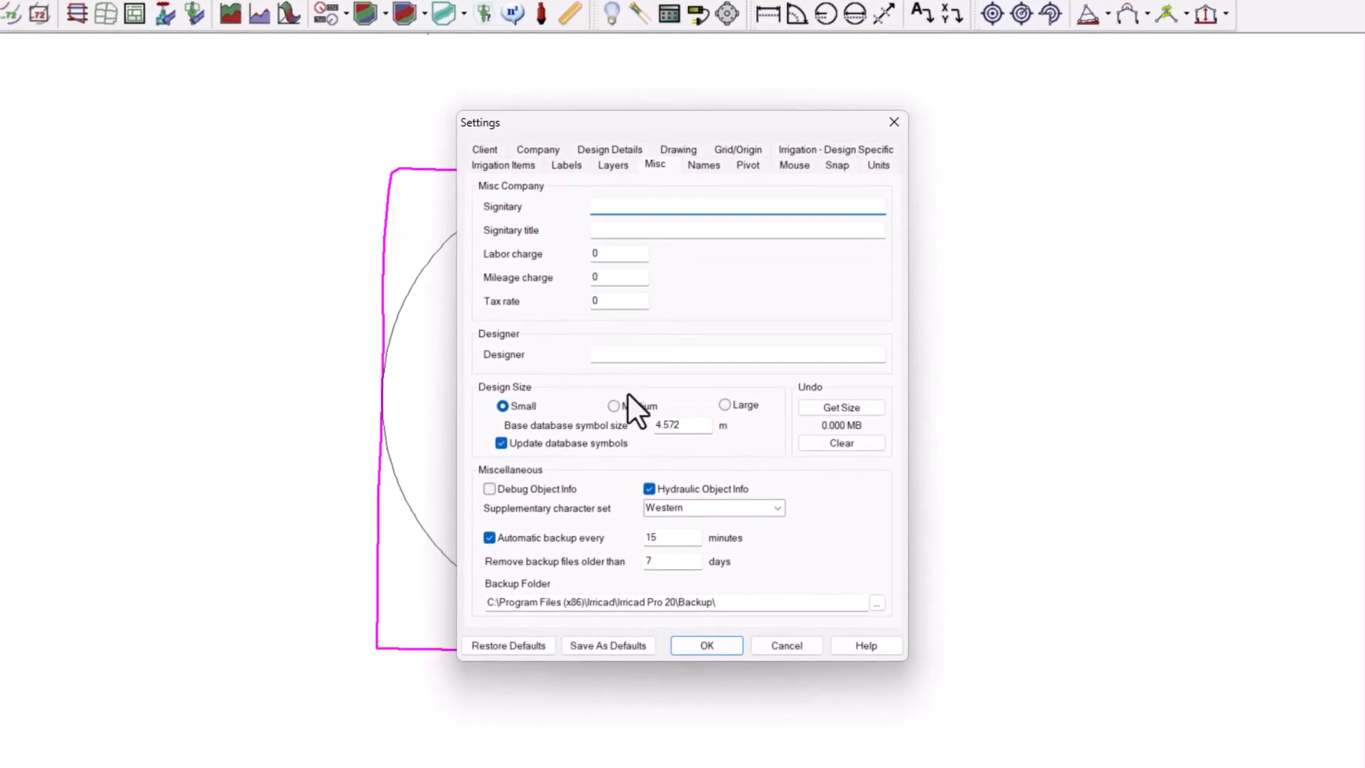
{"action": "left_click_drag", "start_coordinate": [688, 429], "coordinate": [637, 425]}
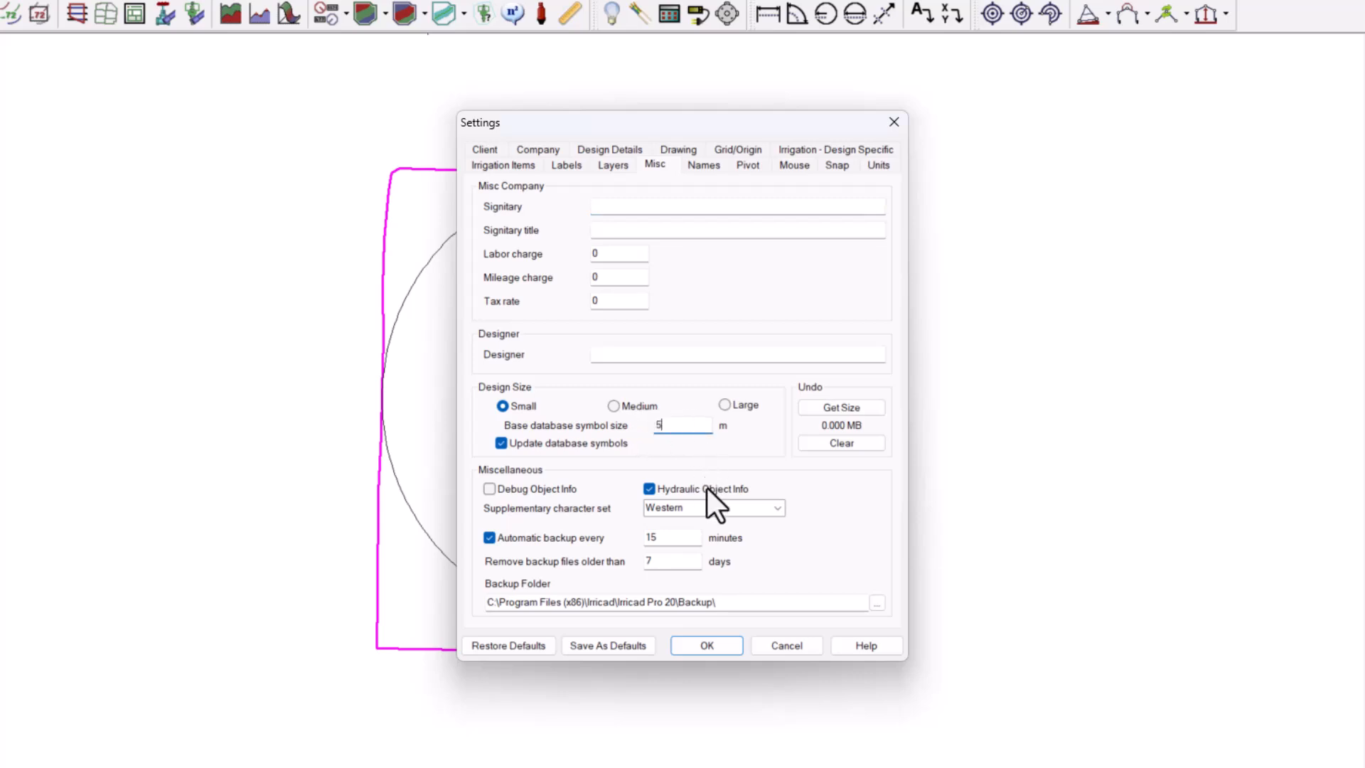
{"action": "type", "text": "5"}
{"action": "left_click", "coordinate": [732, 642]}
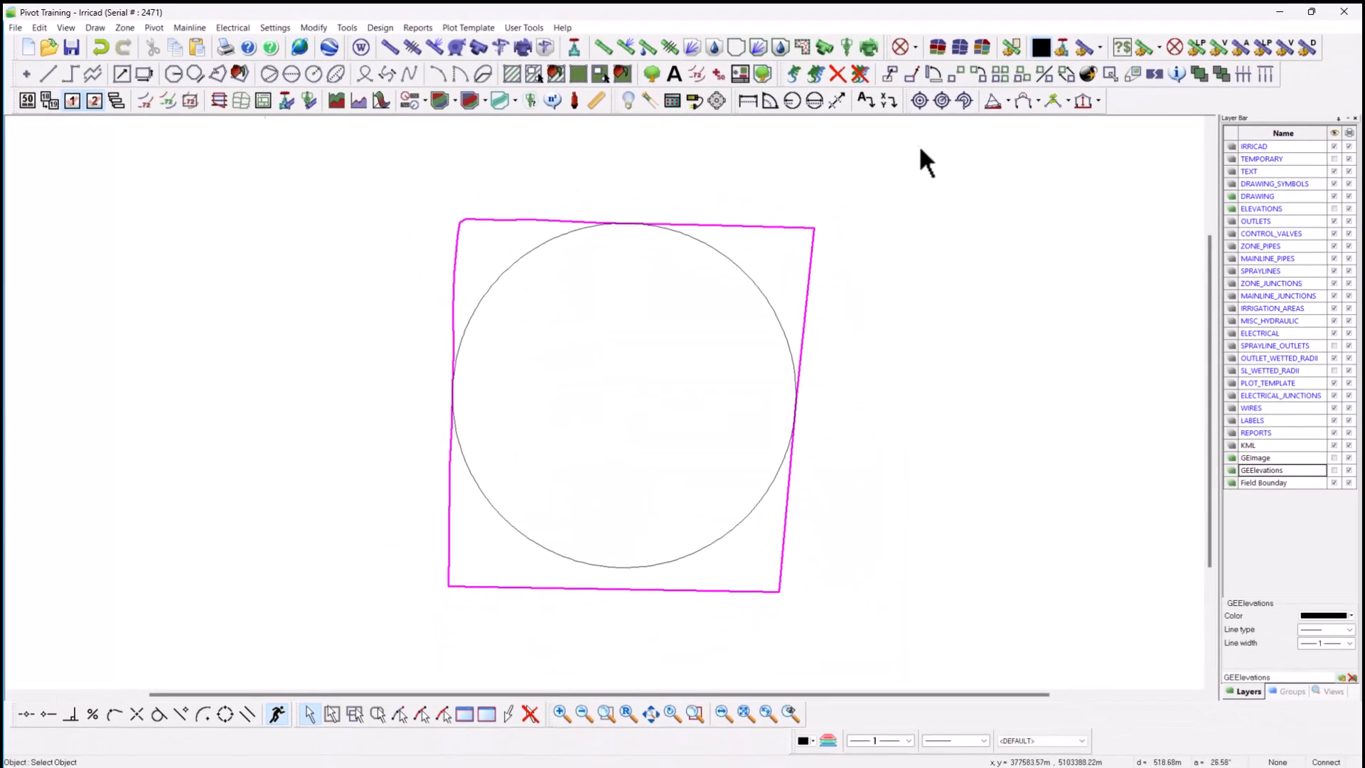
Create a pivot from the circle inside the field boundary with Place Pivot.
{"action": "left_click", "coordinate": [743, 273]}
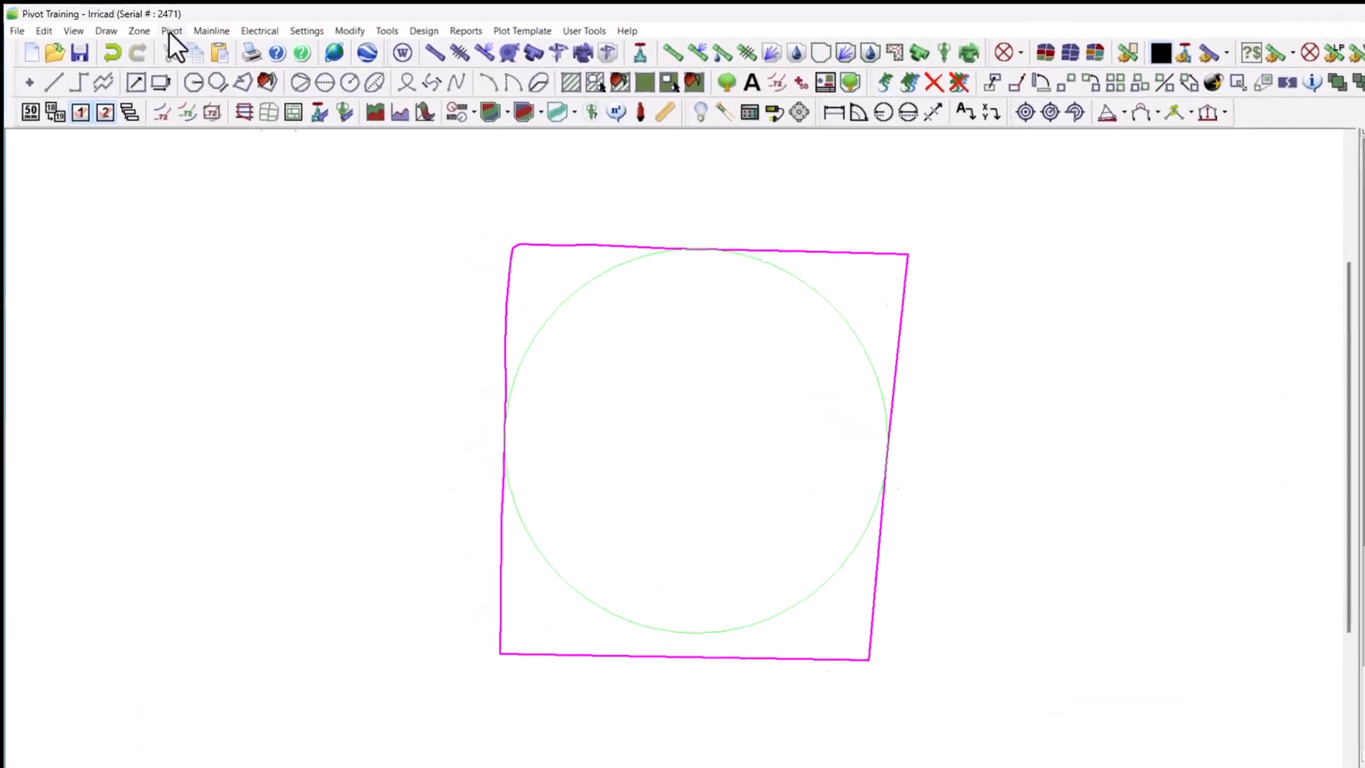
{"action": "left_click", "coordinate": [170, 31]}
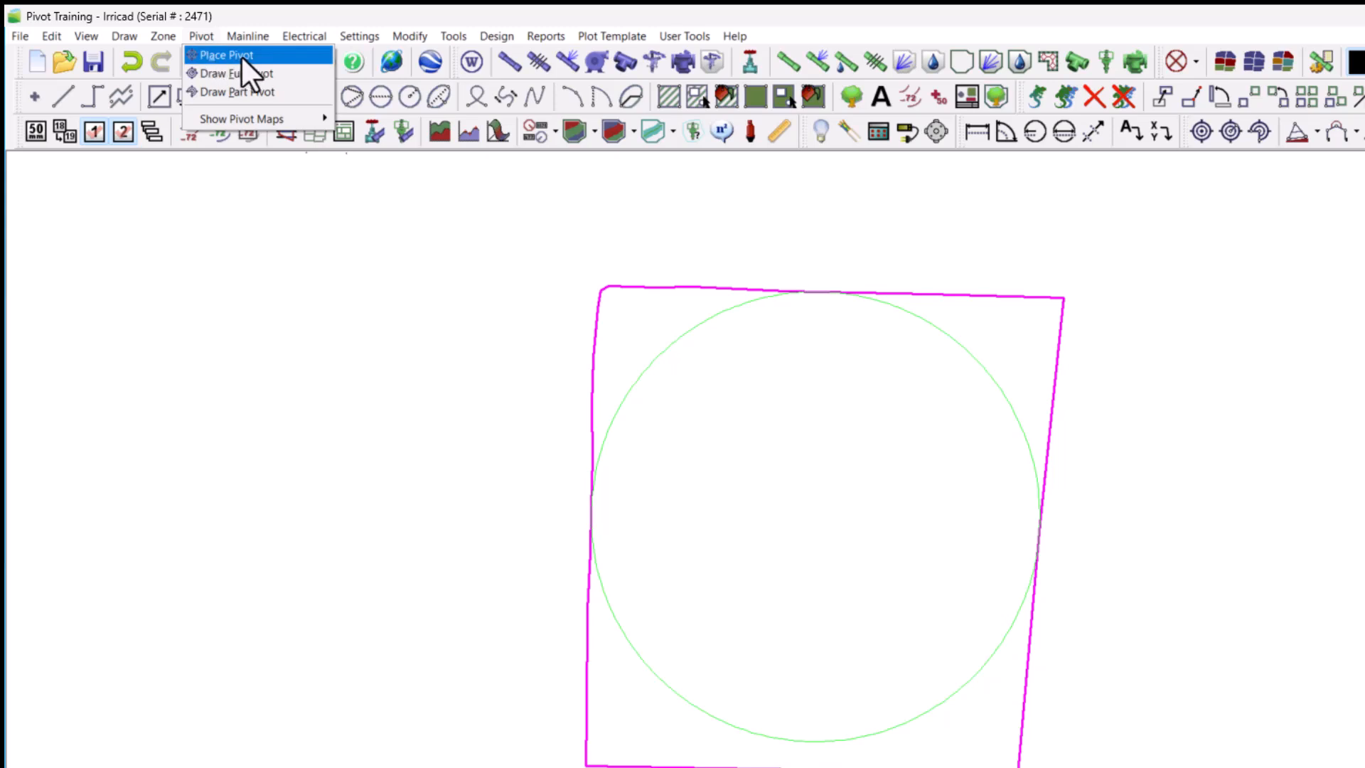
{"action": "left_click", "coordinate": [270, 56]}
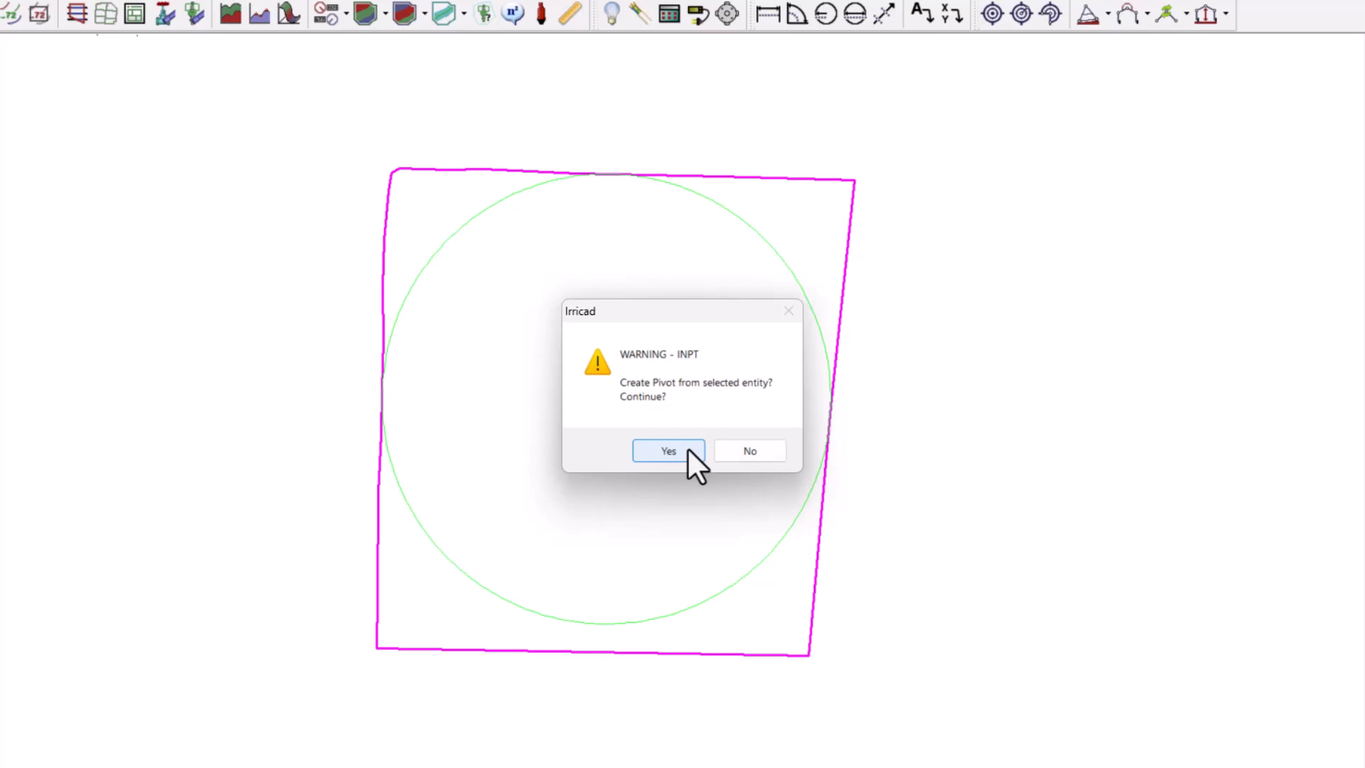
{"action": "left_click", "coordinate": [686, 446]}
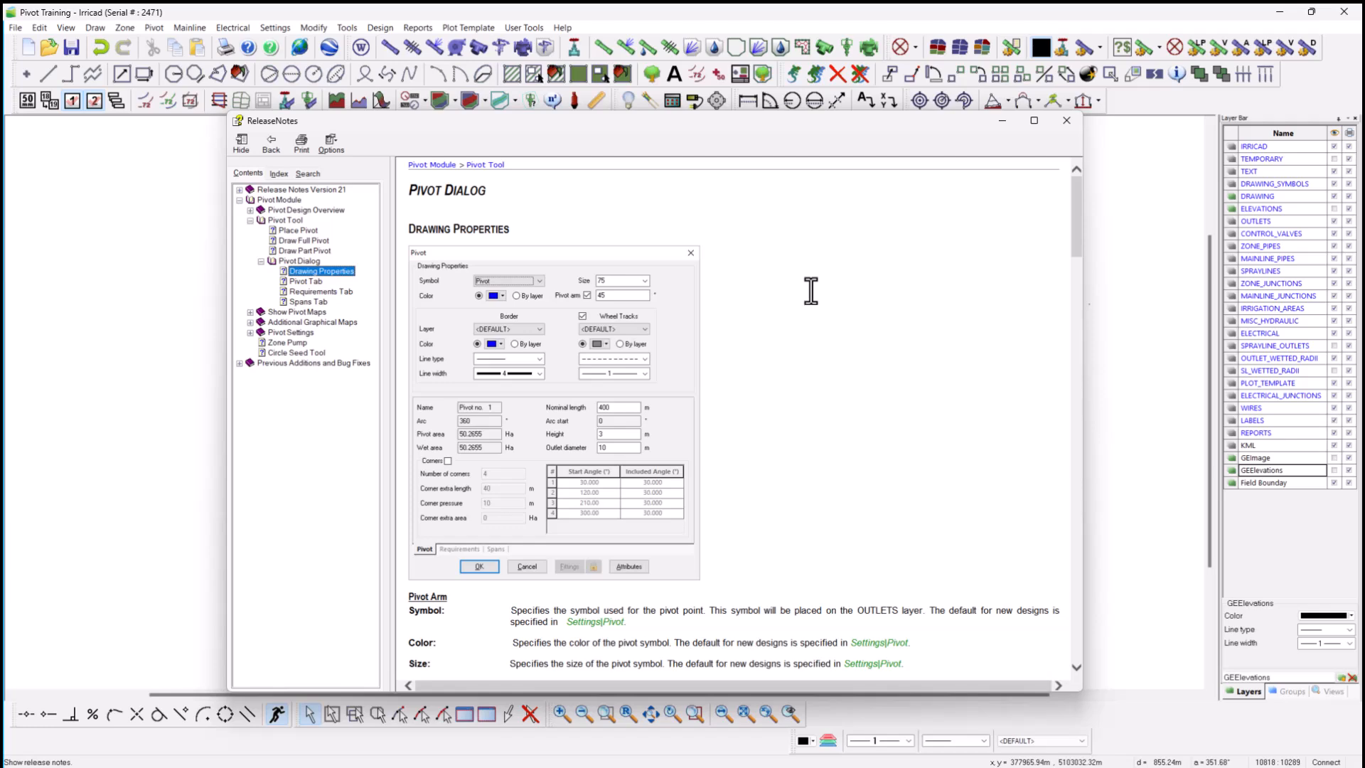
Read the release notes on the Pivot dialog's drawing properties, including pivot arm, border and wheel tracks.
{"action": "scroll", "coordinate": [811, 289], "scroll_direction": "down", "scroll_amount": 4}
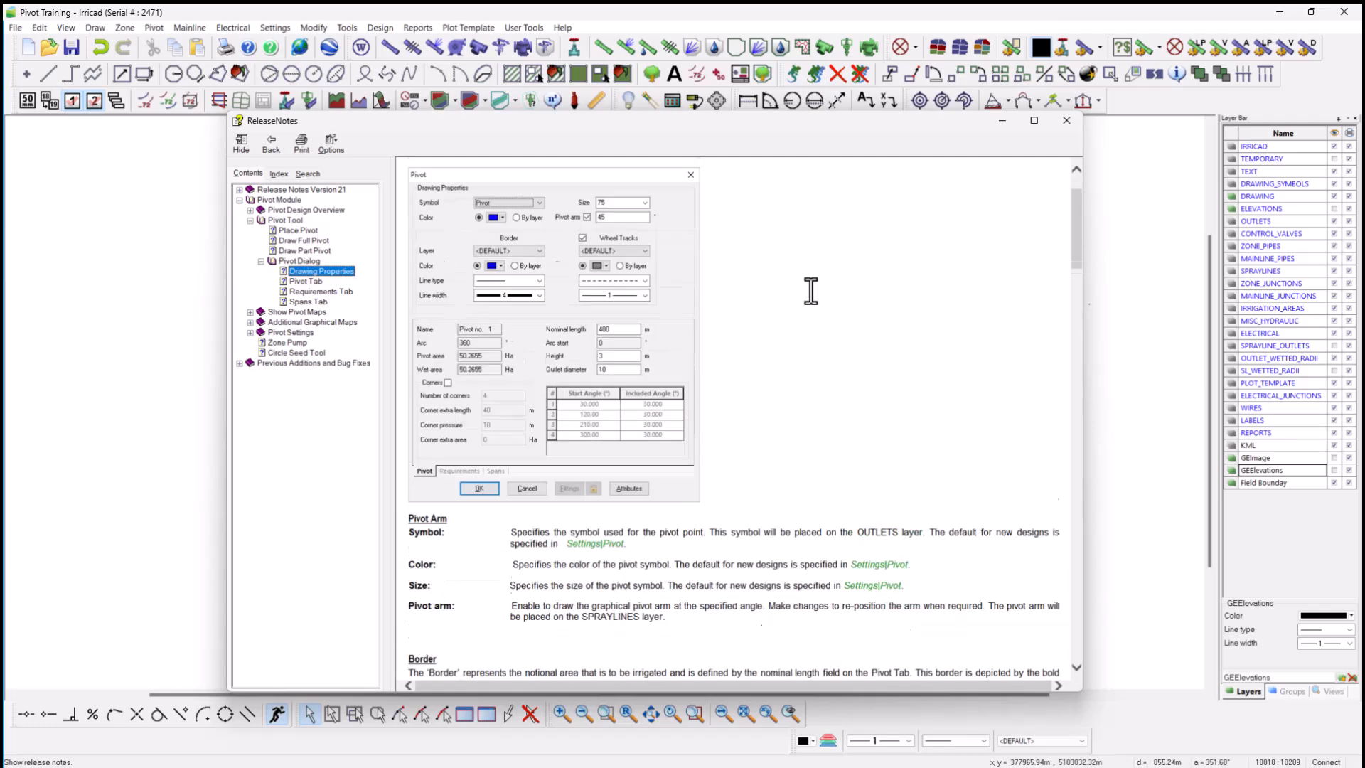
{"action": "scroll", "coordinate": [808, 299], "scroll_direction": "down", "scroll_amount": 5}
{"action": "scroll", "coordinate": [807, 296], "scroll_direction": "down", "scroll_amount": 3}
{"action": "scroll", "coordinate": [798, 334], "scroll_direction": "down", "scroll_amount": 7}
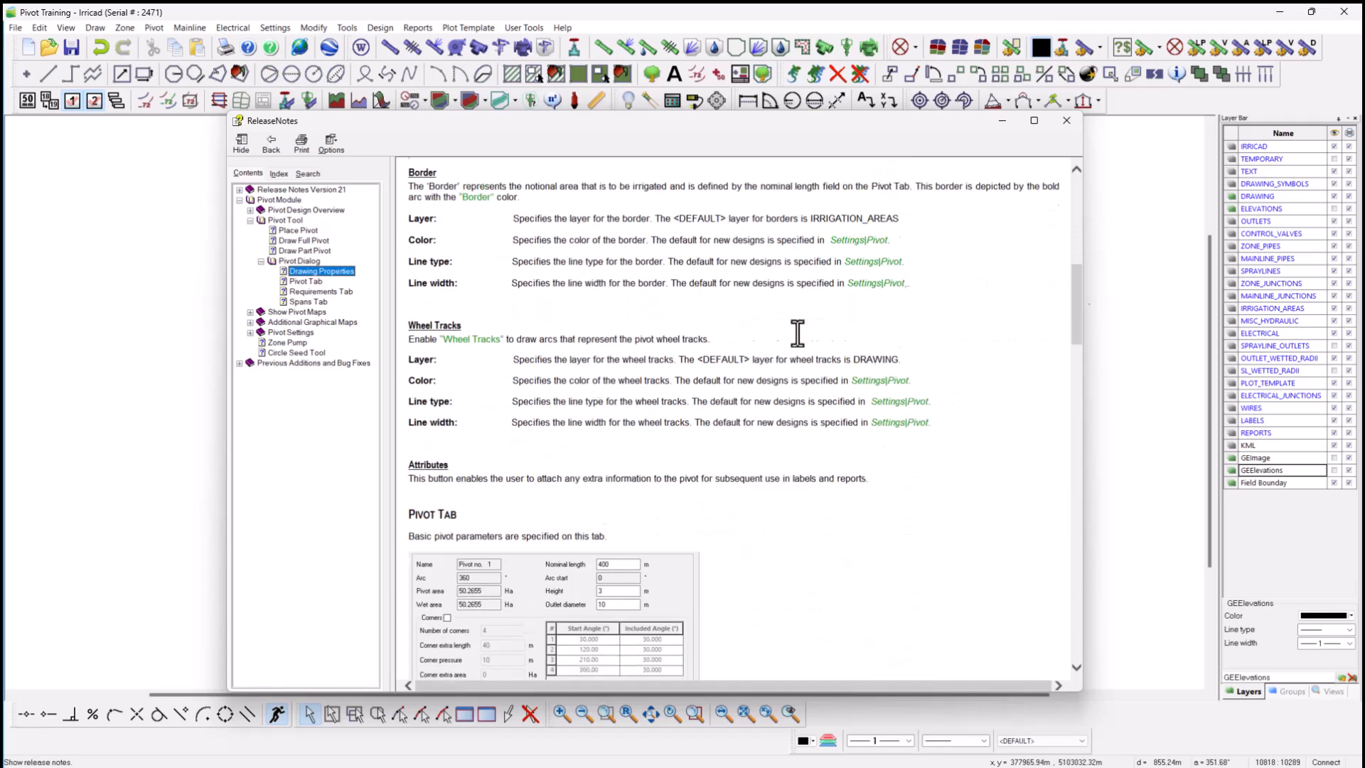
{"action": "scroll", "coordinate": [798, 333], "scroll_direction": "down", "scroll_amount": 4}
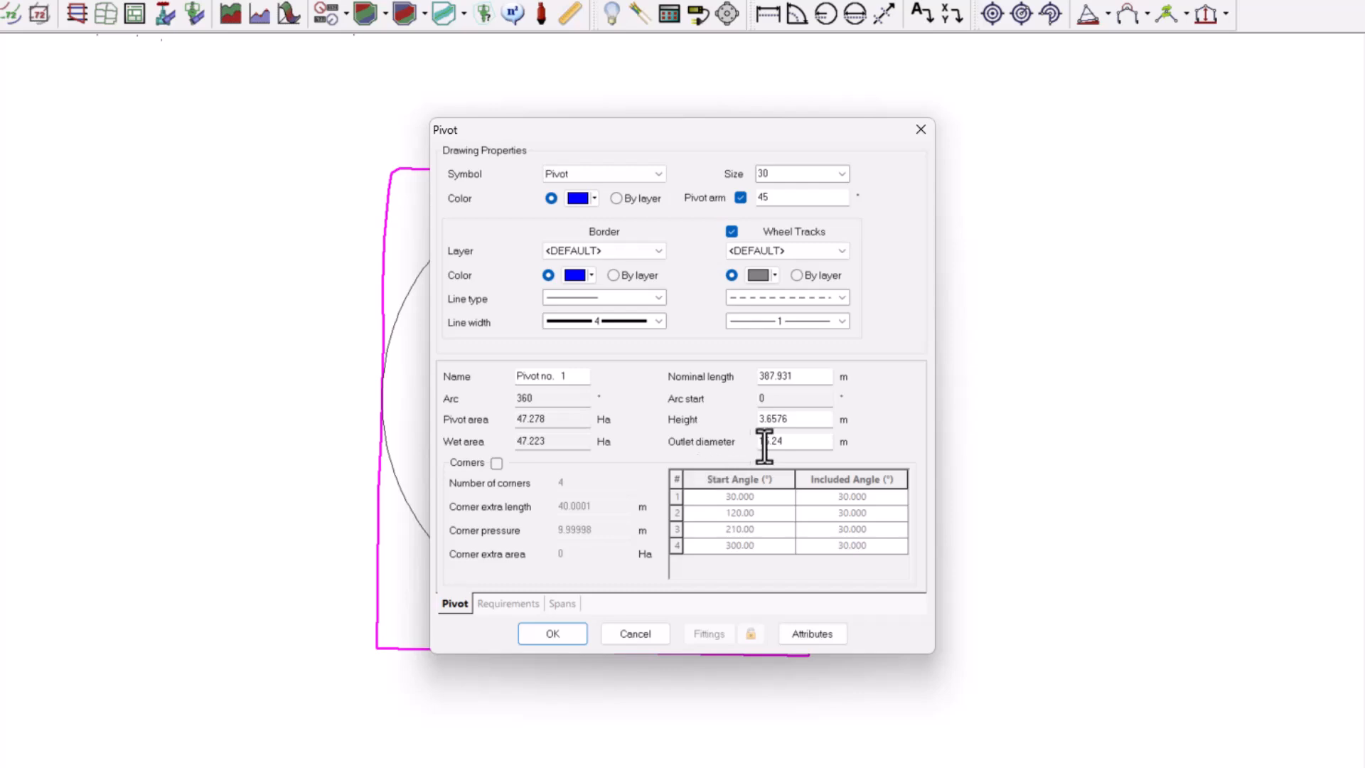
Set the pivot's height to 3 m, edit its outlet diameter, and show the pivot requirements.
{"action": "left_click_drag", "start_coordinate": [798, 420], "coordinate": [738, 426]}
{"action": "type", "text": "3"}
{"action": "left_click_drag", "start_coordinate": [792, 442], "coordinate": [752, 443]}
{"action": "left_click", "coordinate": [518, 606]}
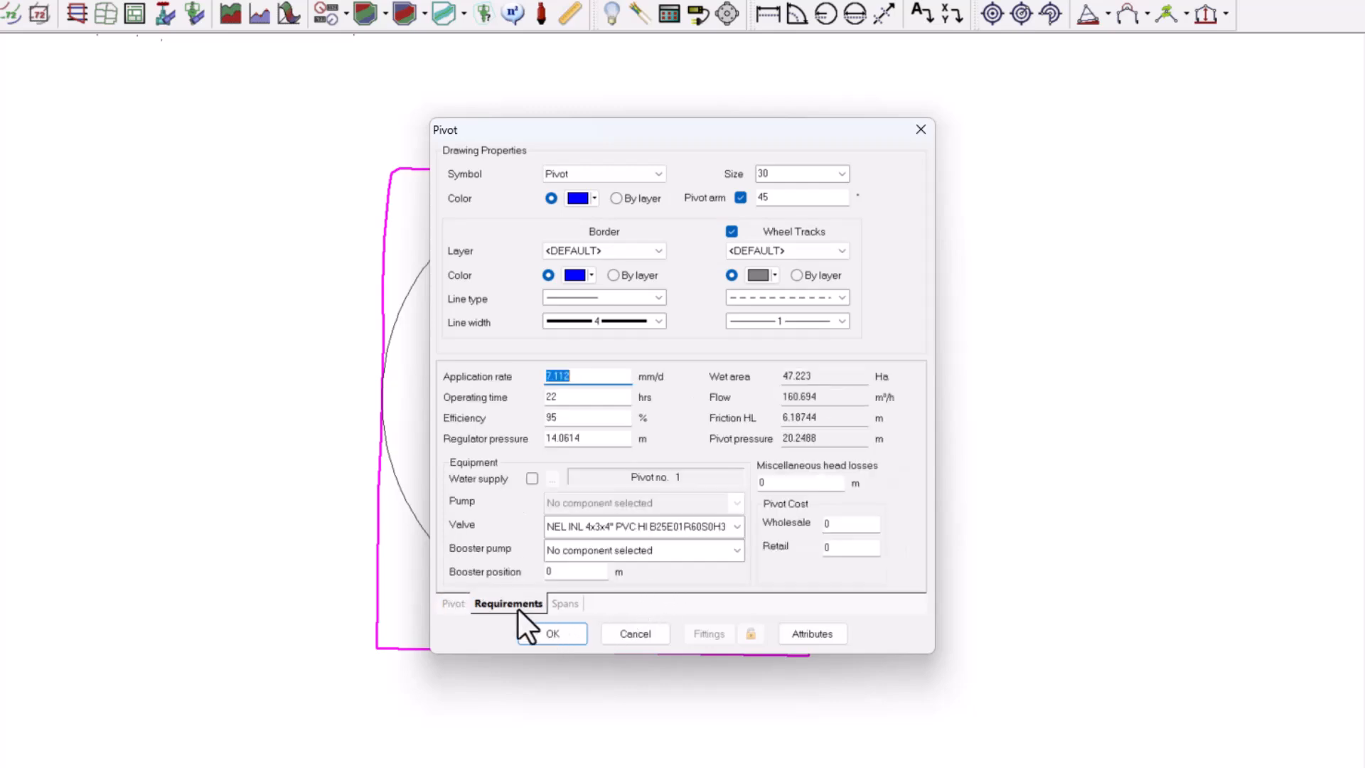
Set the pivot's application rate to 7 mm/d.
{"action": "left_click", "coordinate": [594, 377]}
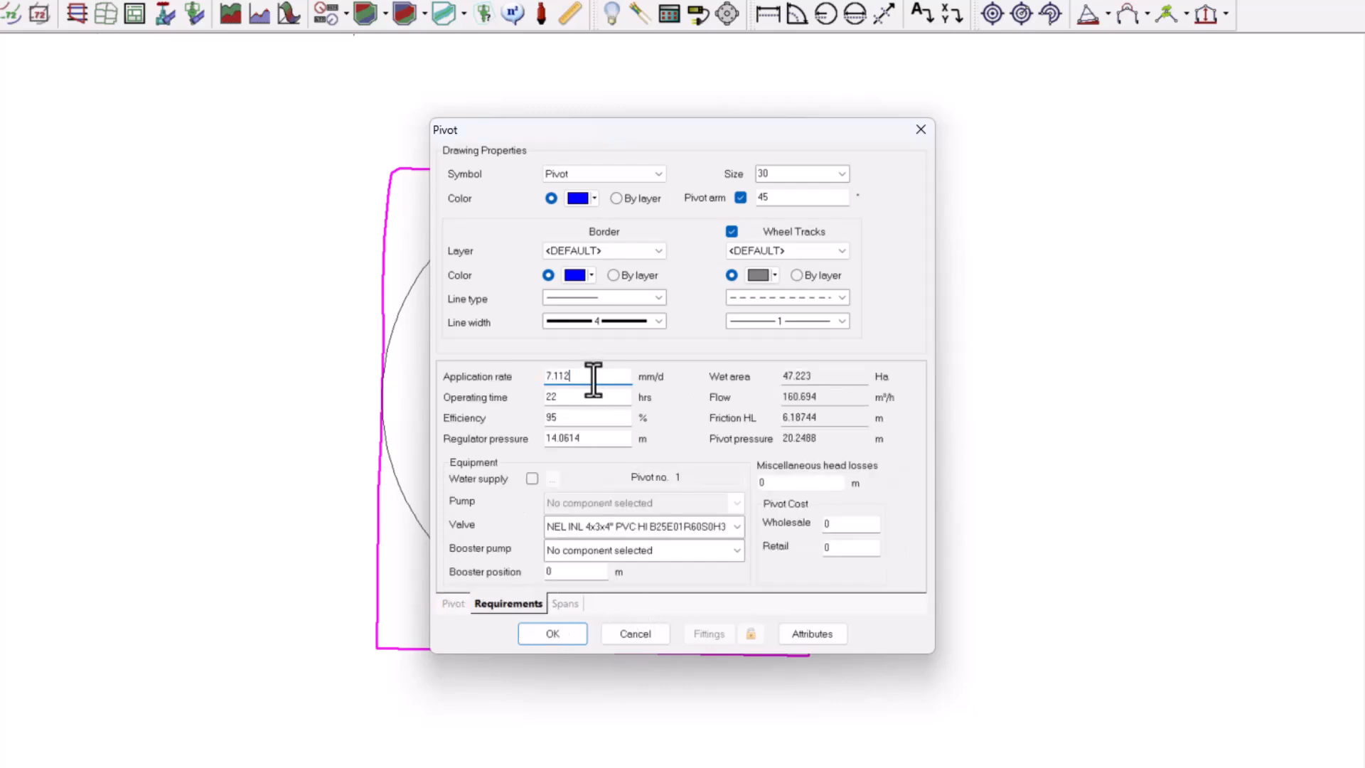
{"action": "key", "text": "BackSpace"}
{"action": "key", "text": "BackSpace"}
{"action": "key", "text": "BackSpace"}
{"action": "key", "text": "BackSpace"}
{"action": "key", "text": "BackSpace"}
{"action": "type", "text": "7"}
Set the pivot's regulator pressure to 15 m and choose the 6" NELSON SOLENOID VALVE as its valve.
{"action": "left_click_drag", "start_coordinate": [595, 435], "coordinate": [508, 435]}
{"action": "type", "text": "15"}
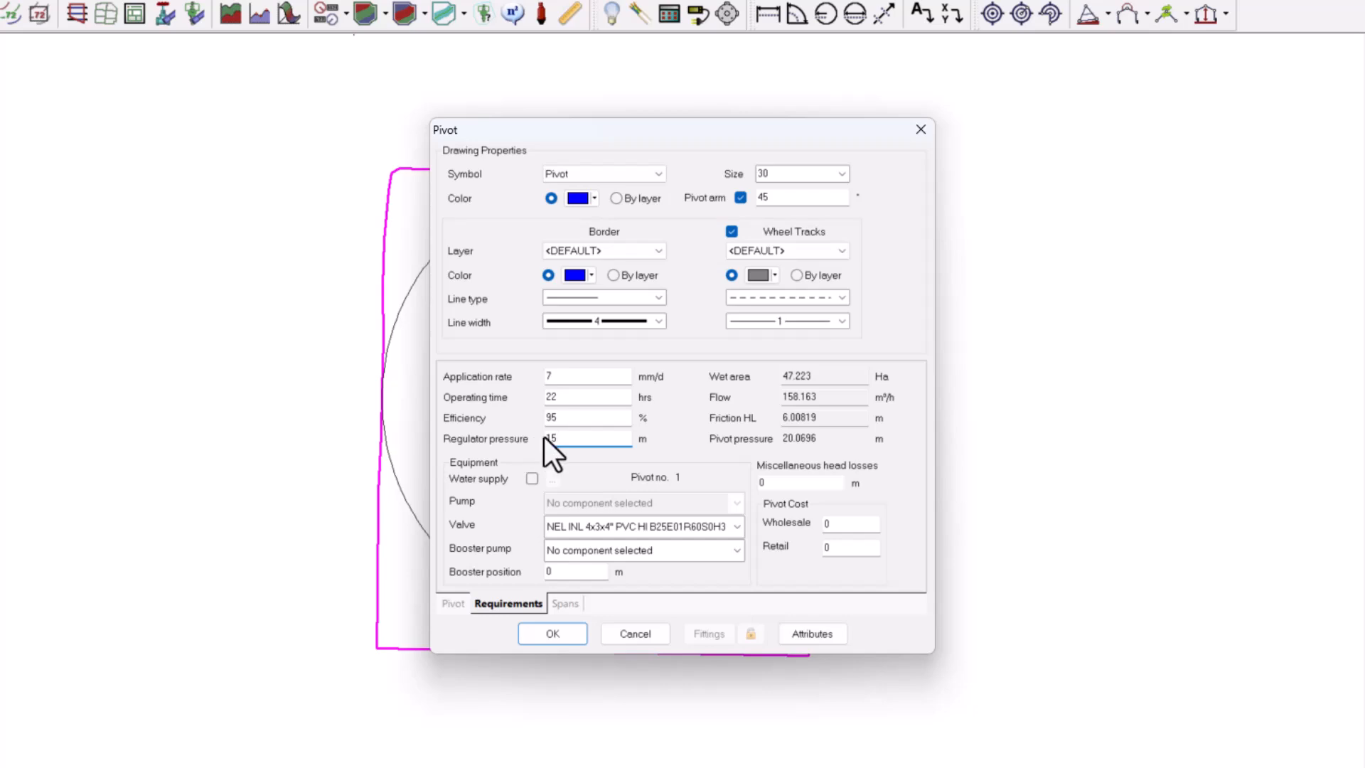
{"action": "left_click", "coordinate": [653, 528]}
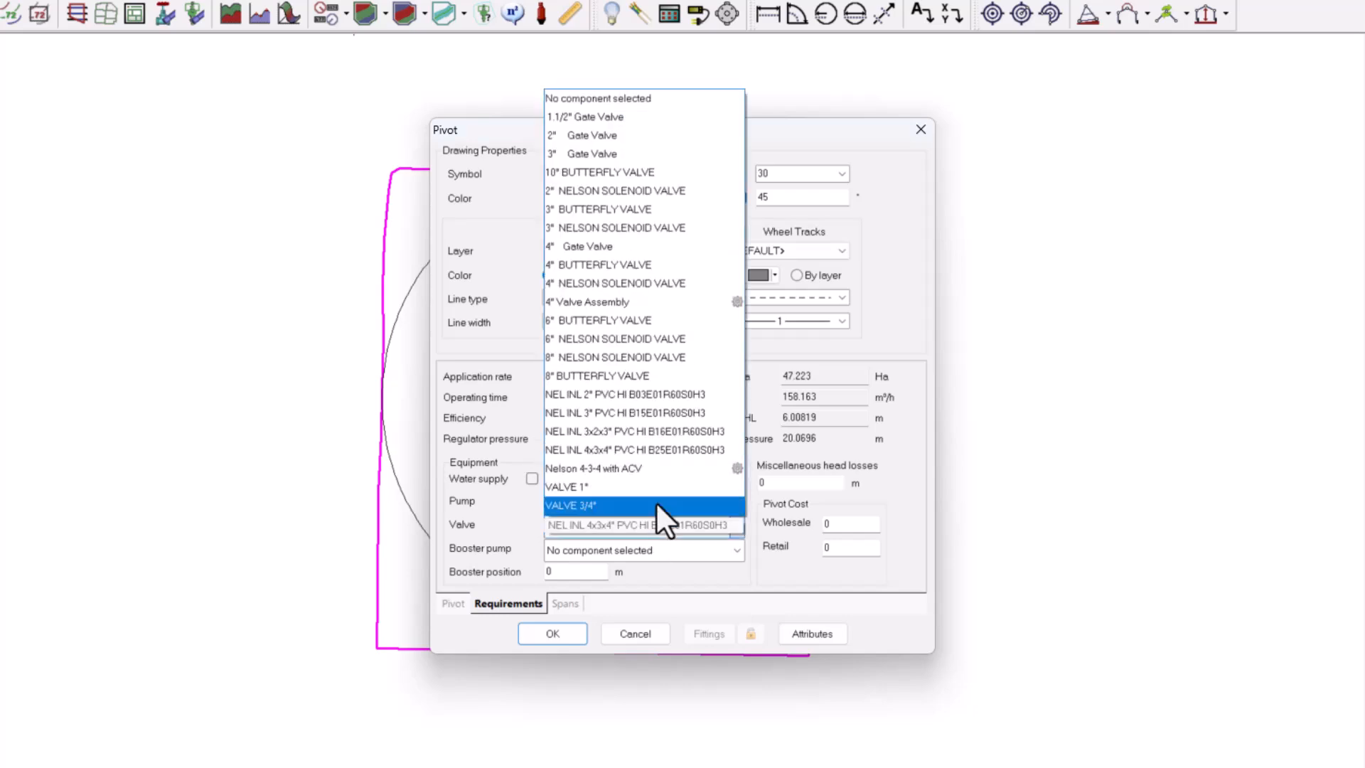
{"action": "left_click", "coordinate": [658, 339]}
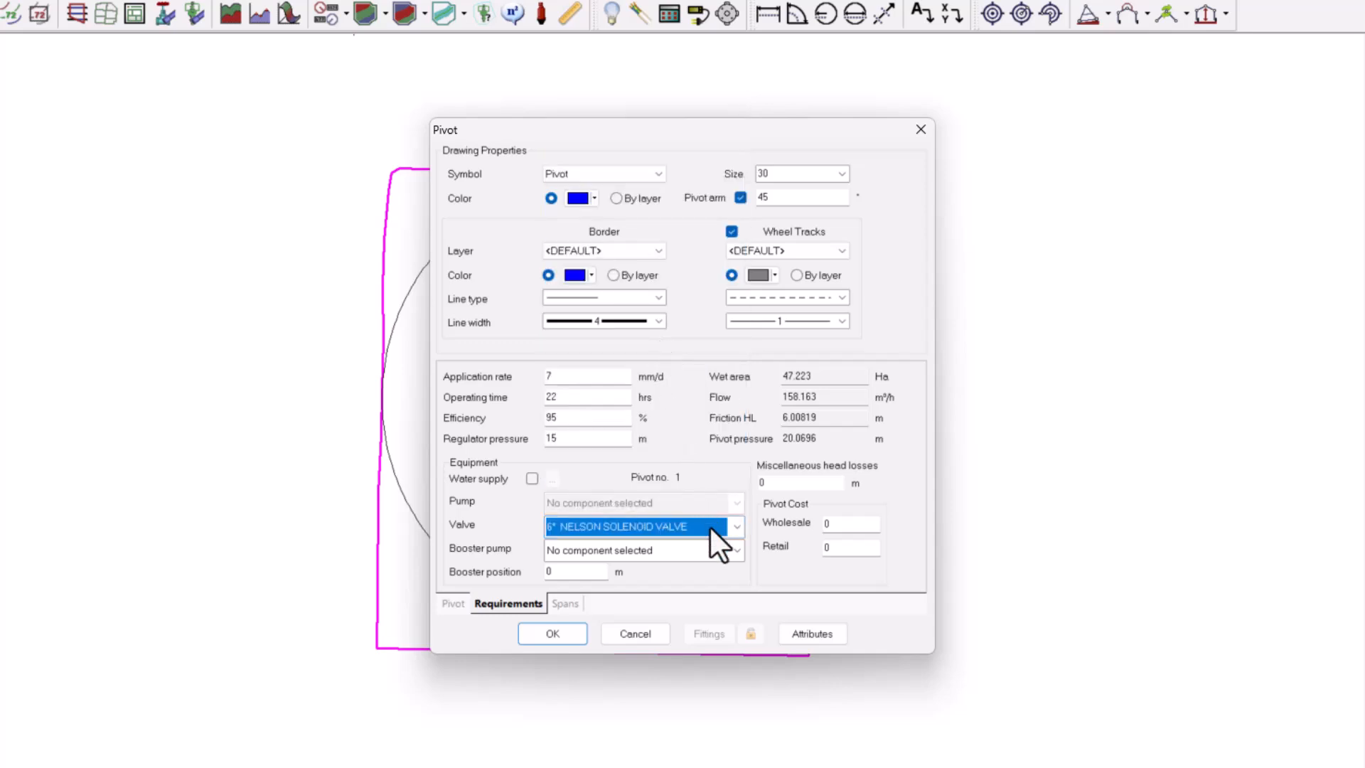
Set the extra length in the pivot's span settings to 13.2 m.
{"action": "left_click", "coordinate": [565, 604]}
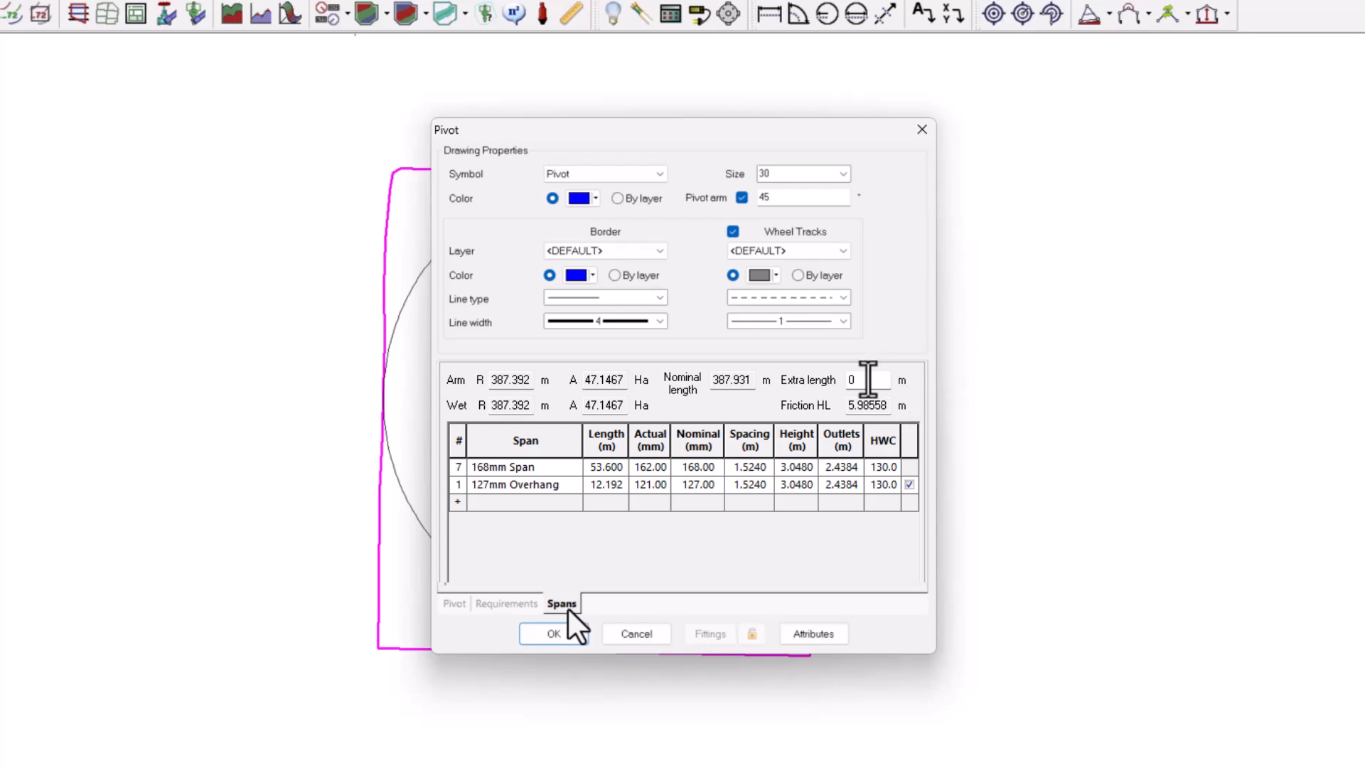
{"action": "double_click", "coordinate": [856, 381]}
{"action": "type", "text": "13.2"}
Set the 168mm Span row to 4.2 m height, 1.52 m spacing and 1.8 m outlets.
{"action": "left_click", "coordinate": [811, 471]}
{"action": "left_click_drag", "start_coordinate": [812, 470], "coordinate": [777, 478]}
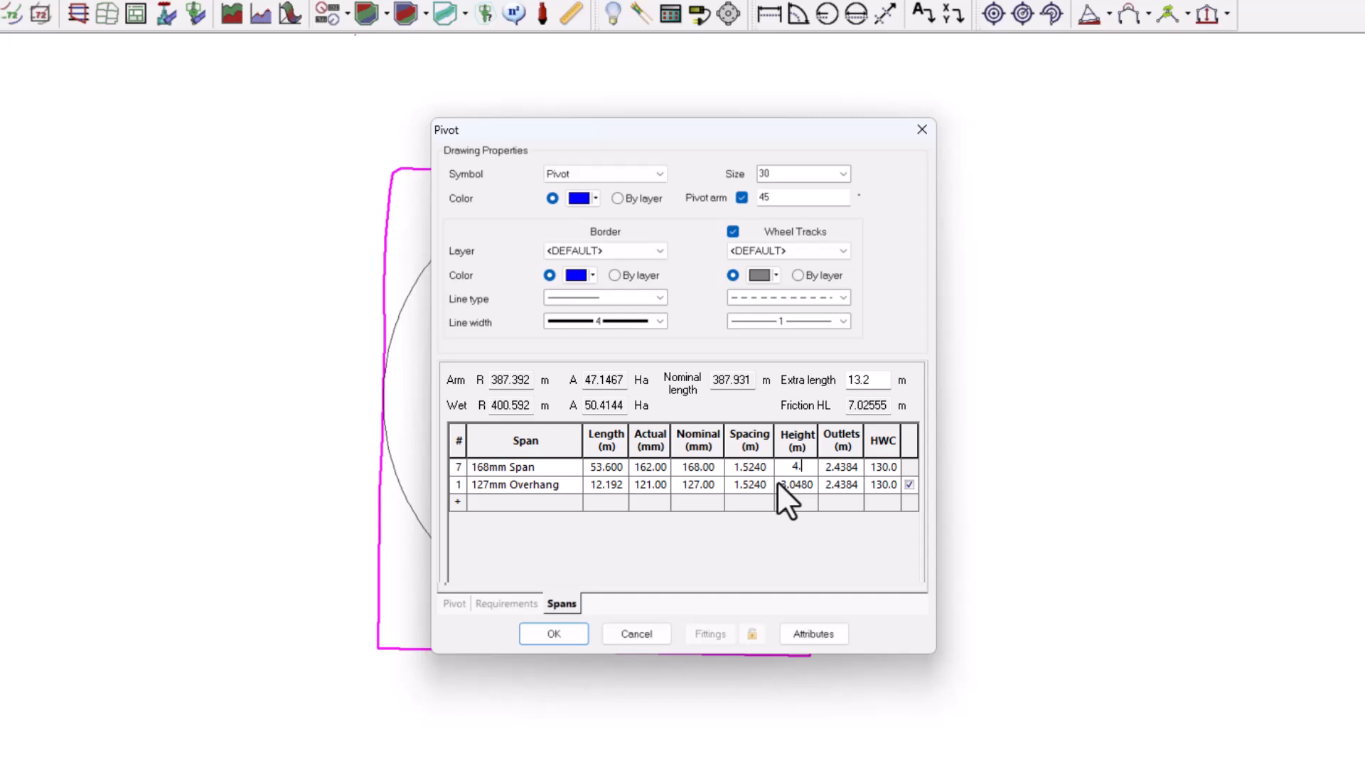
{"action": "type", "text": "4.2"}
{"action": "left_click", "coordinate": [765, 467]}
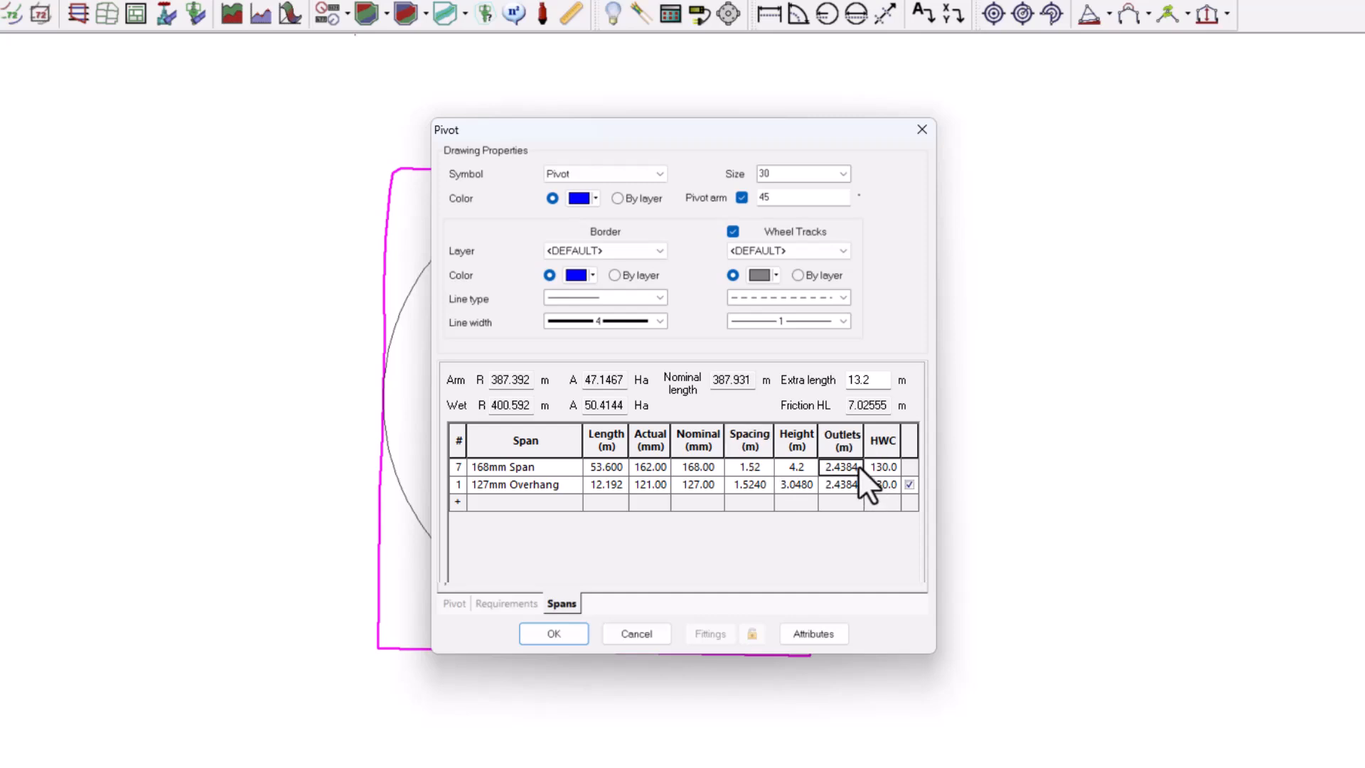
{"action": "left_click_drag", "start_coordinate": [859, 465], "coordinate": [821, 467]}
Set the 127mm Overhang row to 1.52 m spacing, 4.2 m height and 1.8 m outlets, and accept the pivot.
{"action": "left_click", "coordinate": [766, 483]}
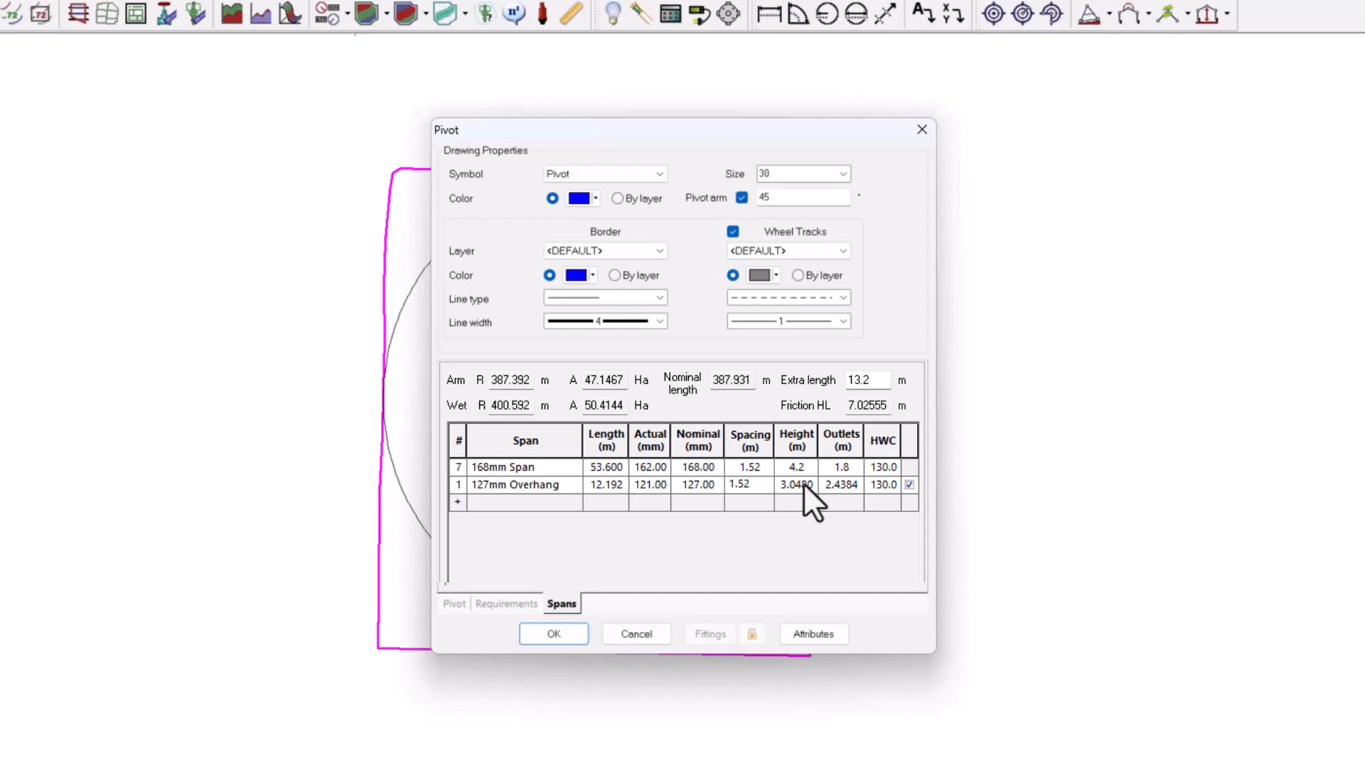
{"action": "left_click_drag", "start_coordinate": [809, 485], "coordinate": [773, 488]}
{"action": "type", "text": "4.2"}
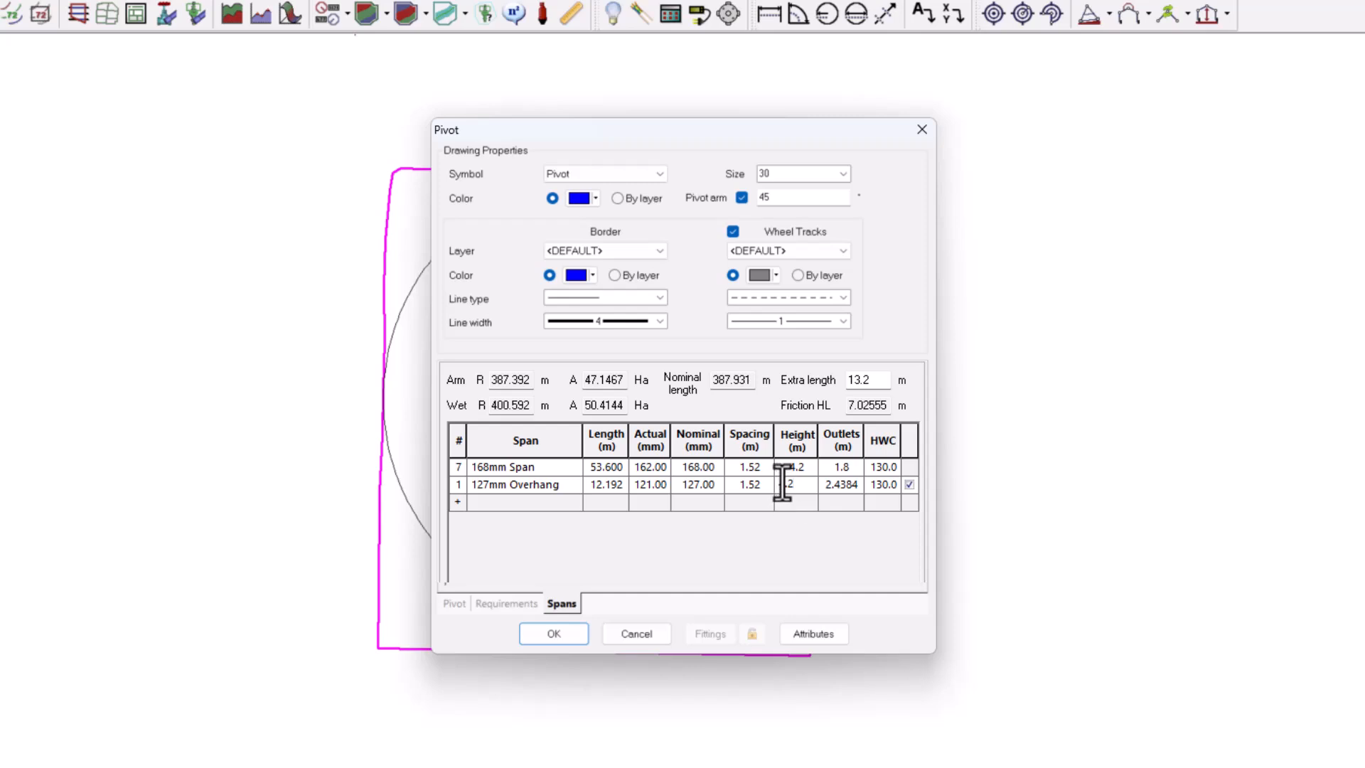
{"action": "left_click_drag", "start_coordinate": [859, 486], "coordinate": [822, 489]}
{"action": "type", "text": "1.8"}
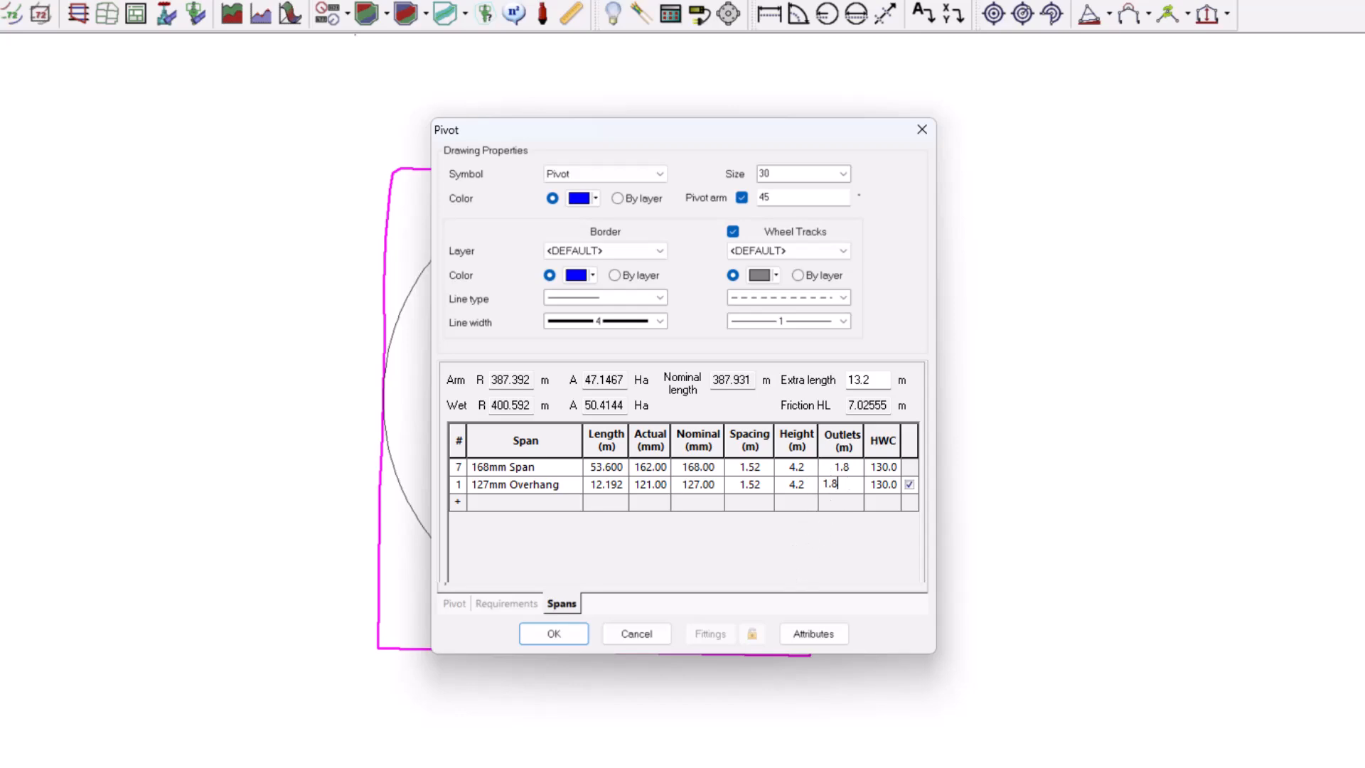
{"action": "left_click", "coordinate": [554, 634]}
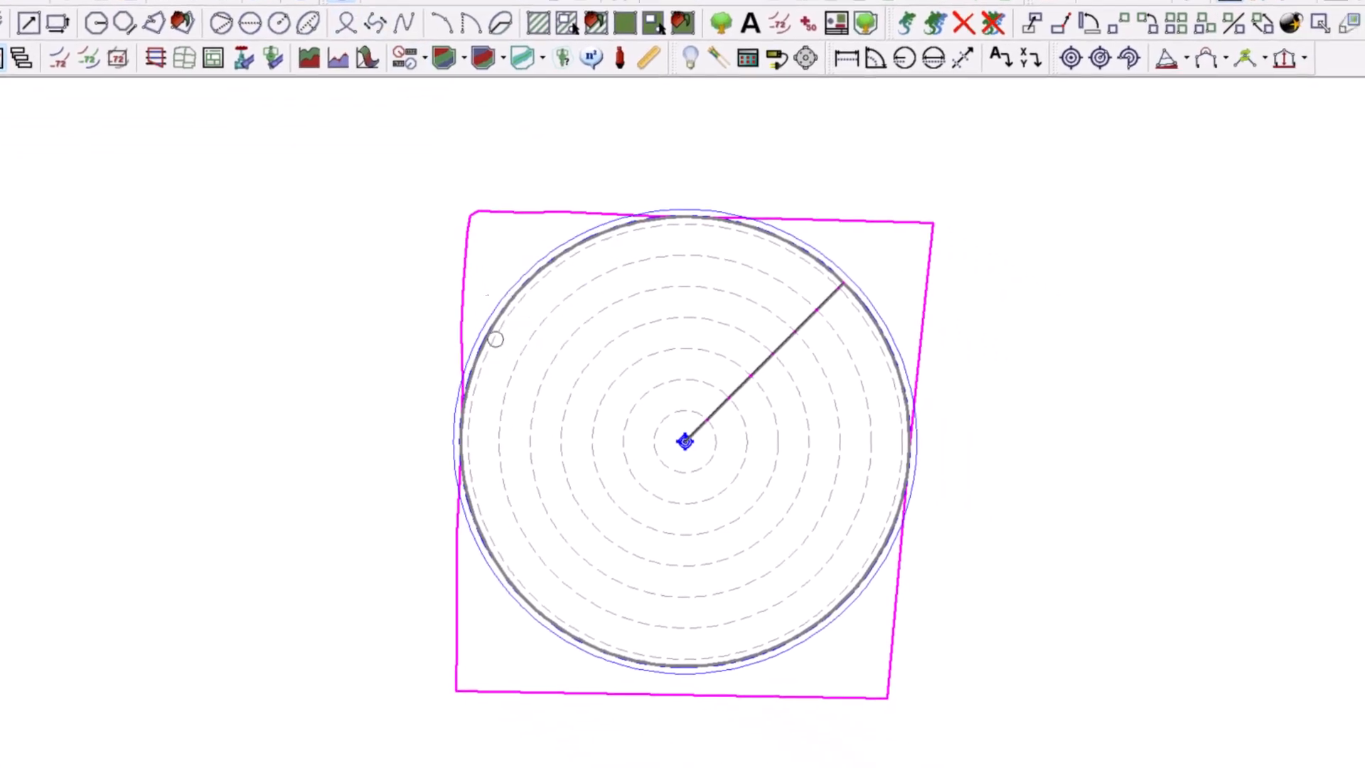
Place a water supply just inside the field boundary's lower-left corner, outside the pivot circle, with symbol size 30.
{"action": "left_click", "coordinate": [414, 593]}
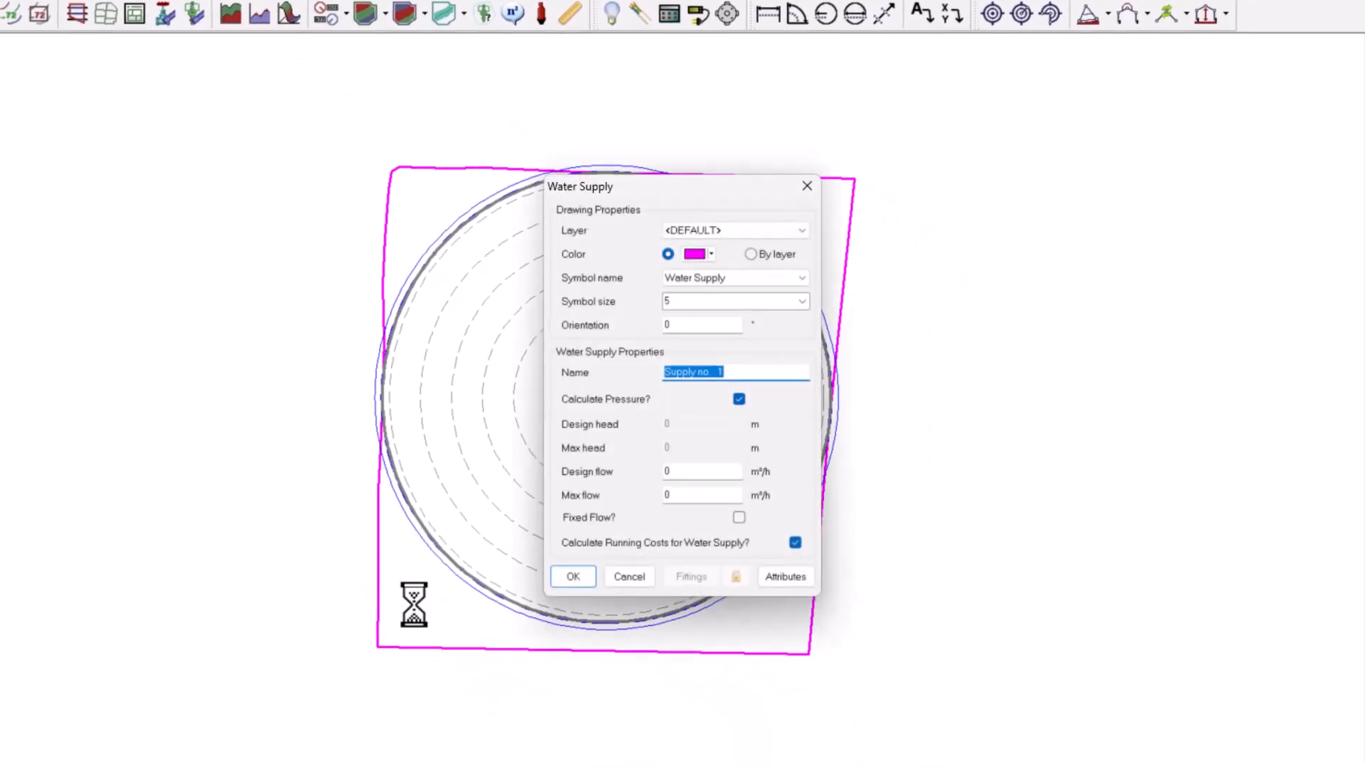
{"action": "double_click", "coordinate": [681, 304]}
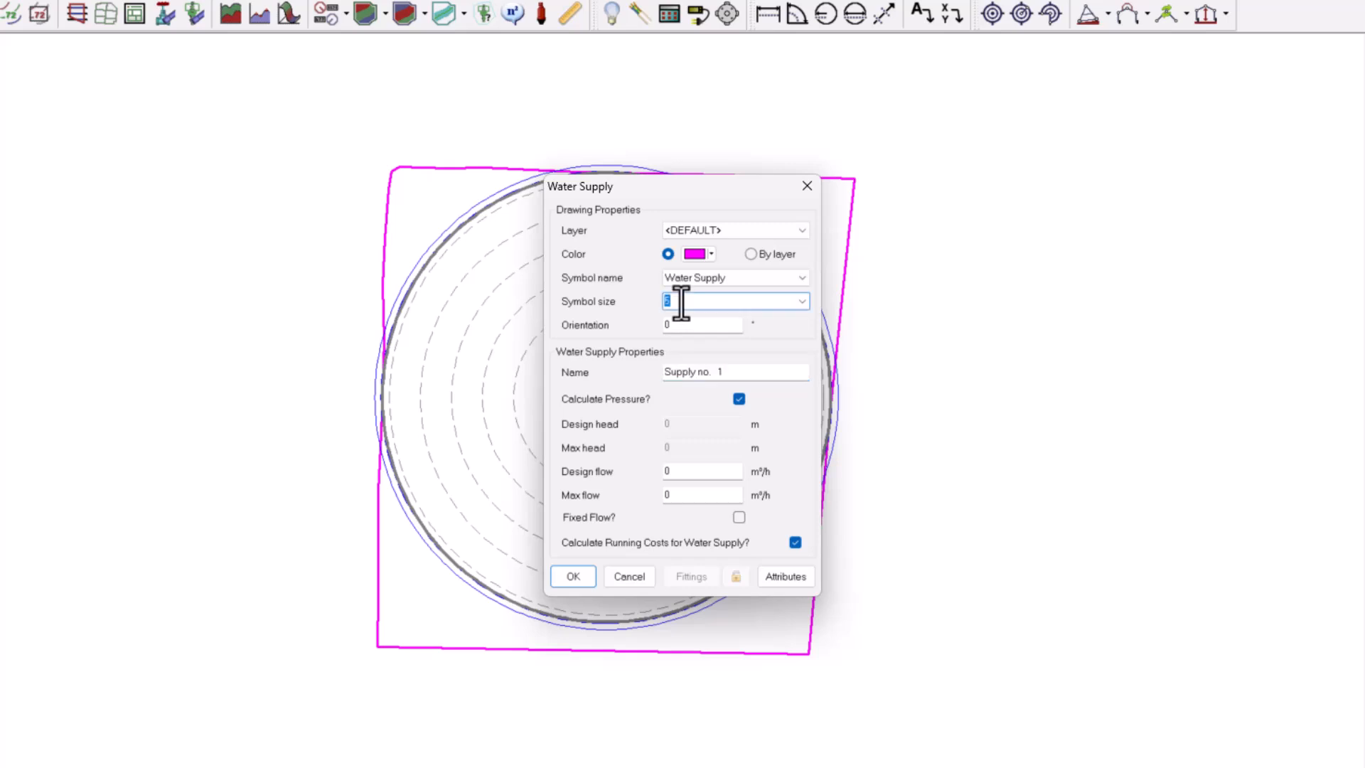
{"action": "type", "text": "30"}
{"action": "left_click", "coordinate": [577, 576]}
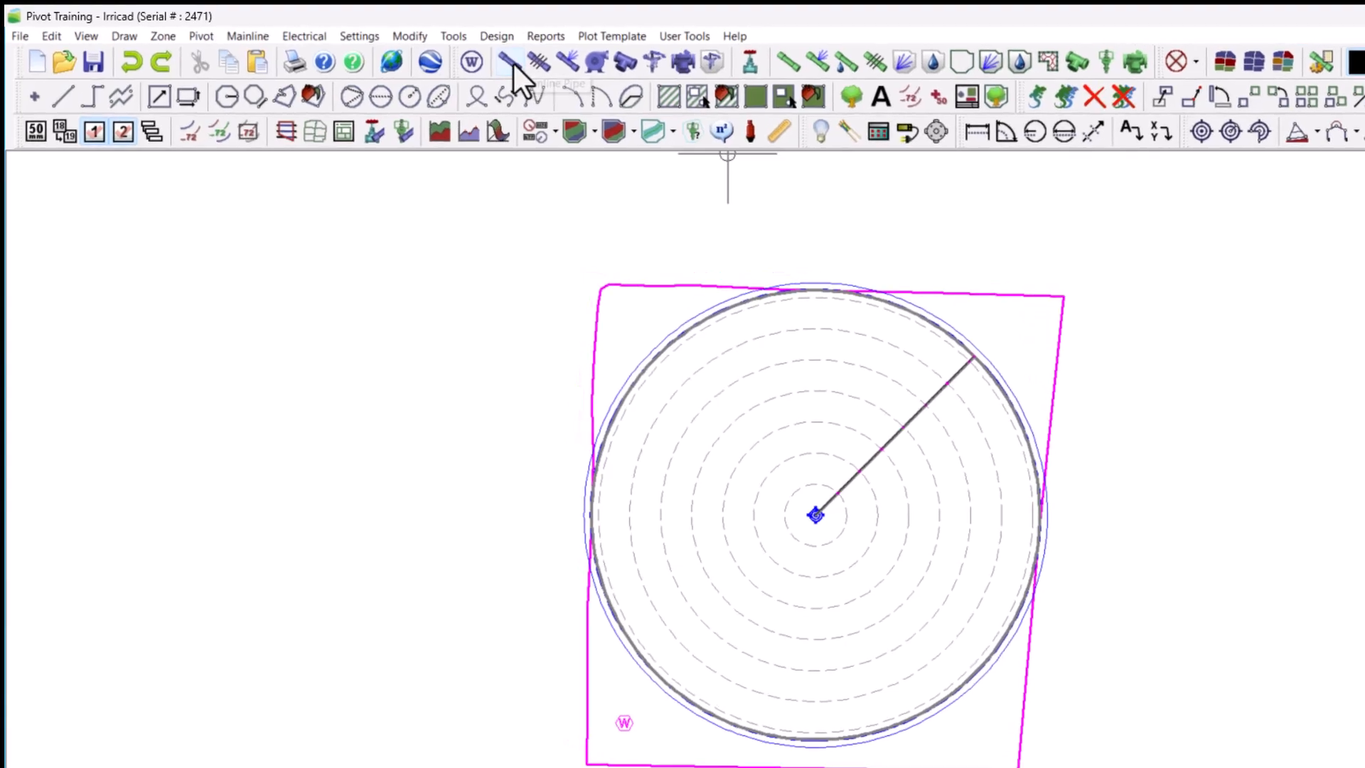
Draw a Computer Selected mainline pipe from the water supply to the pivot's center.
{"action": "left_click", "coordinate": [511, 62]}
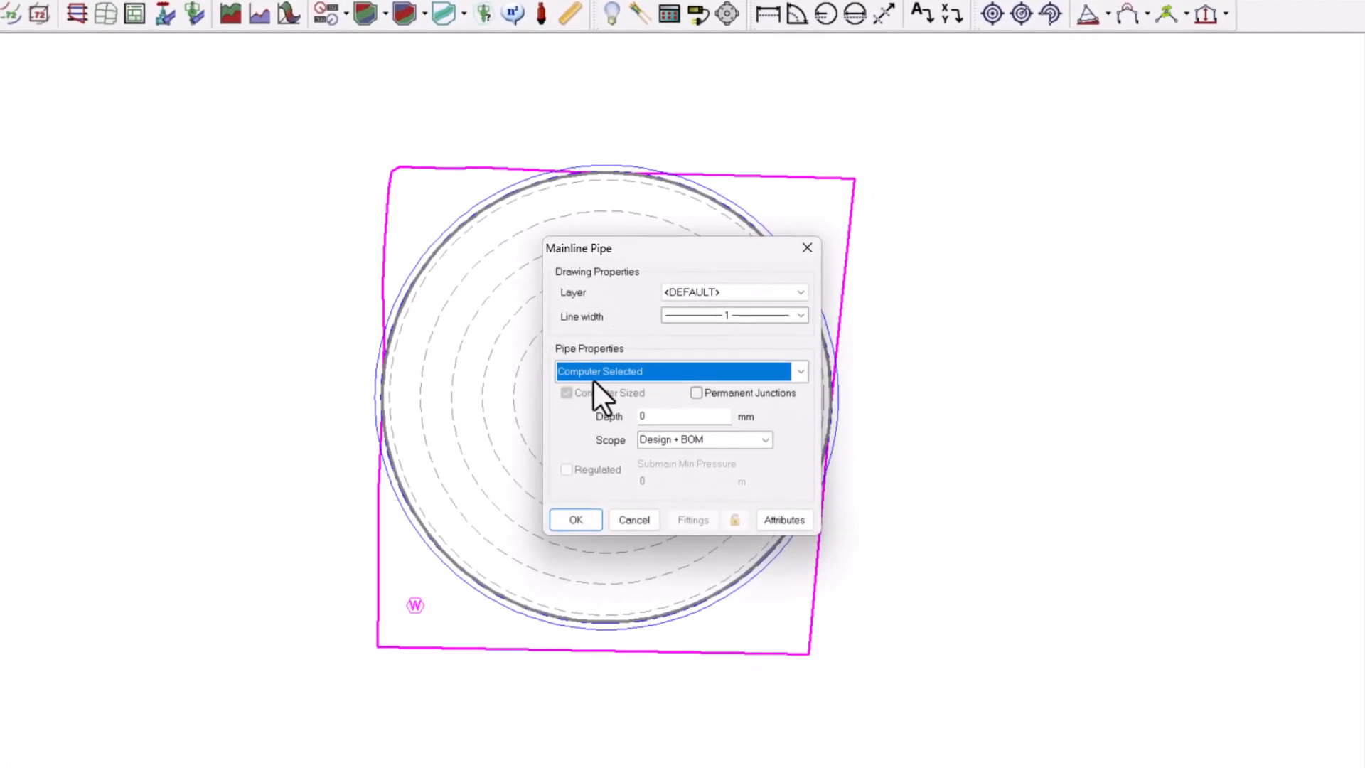
{"action": "left_click", "coordinate": [592, 516]}
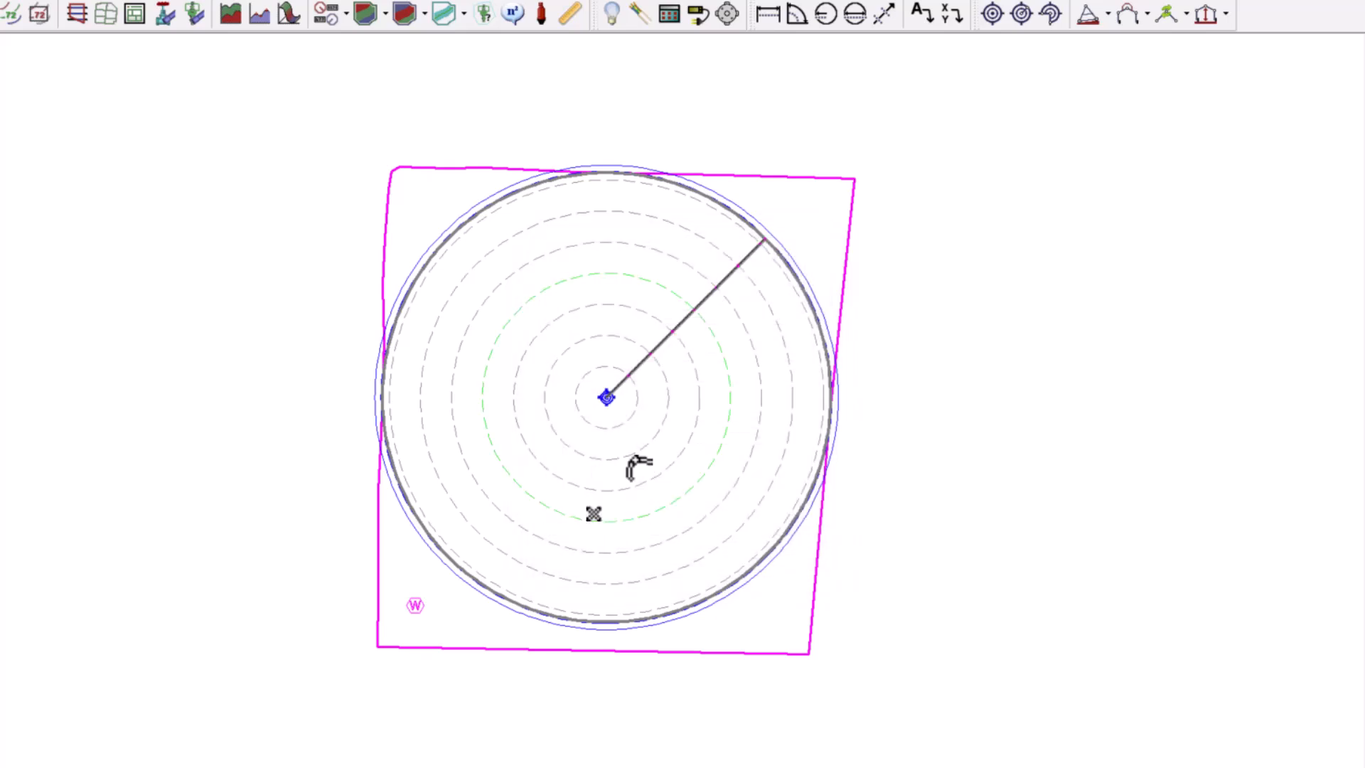
{"action": "left_click", "coordinate": [415, 604]}
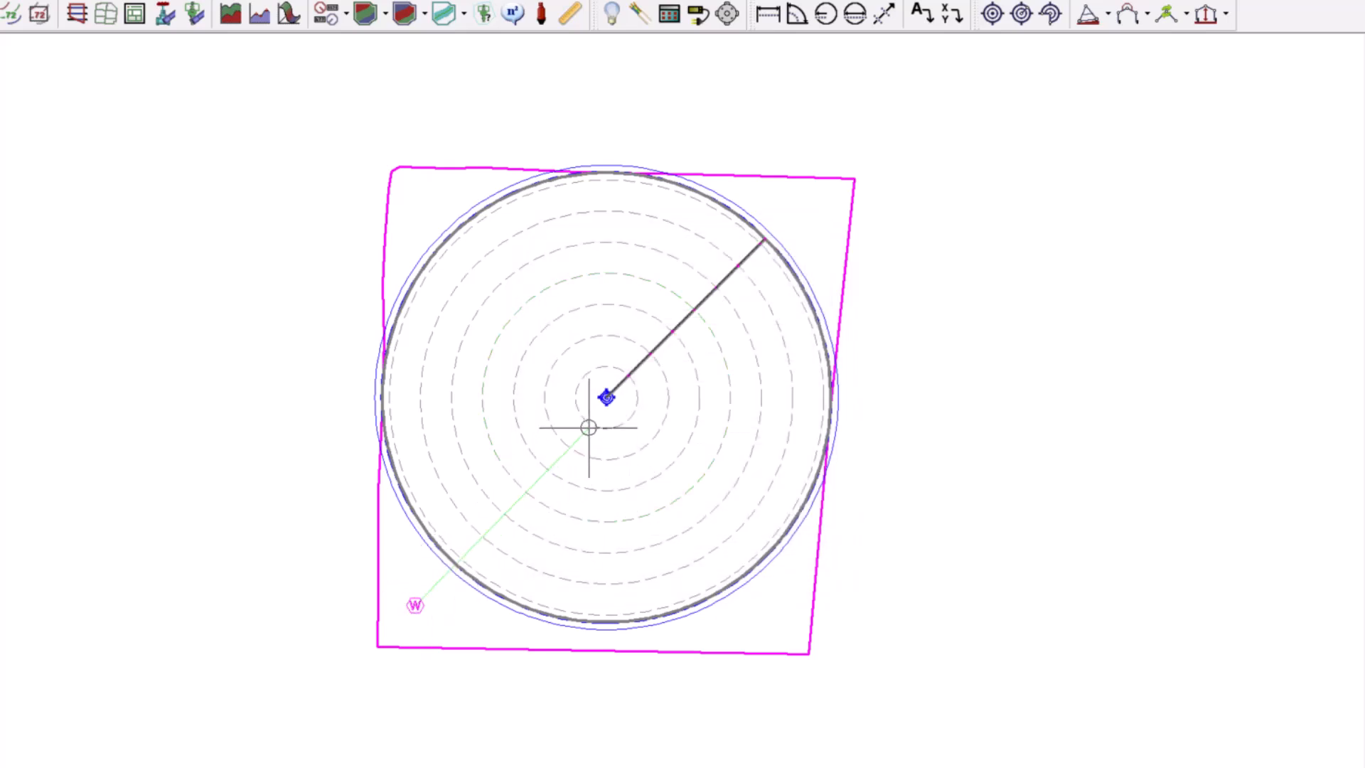
{"action": "left_click", "coordinate": [605, 397]}
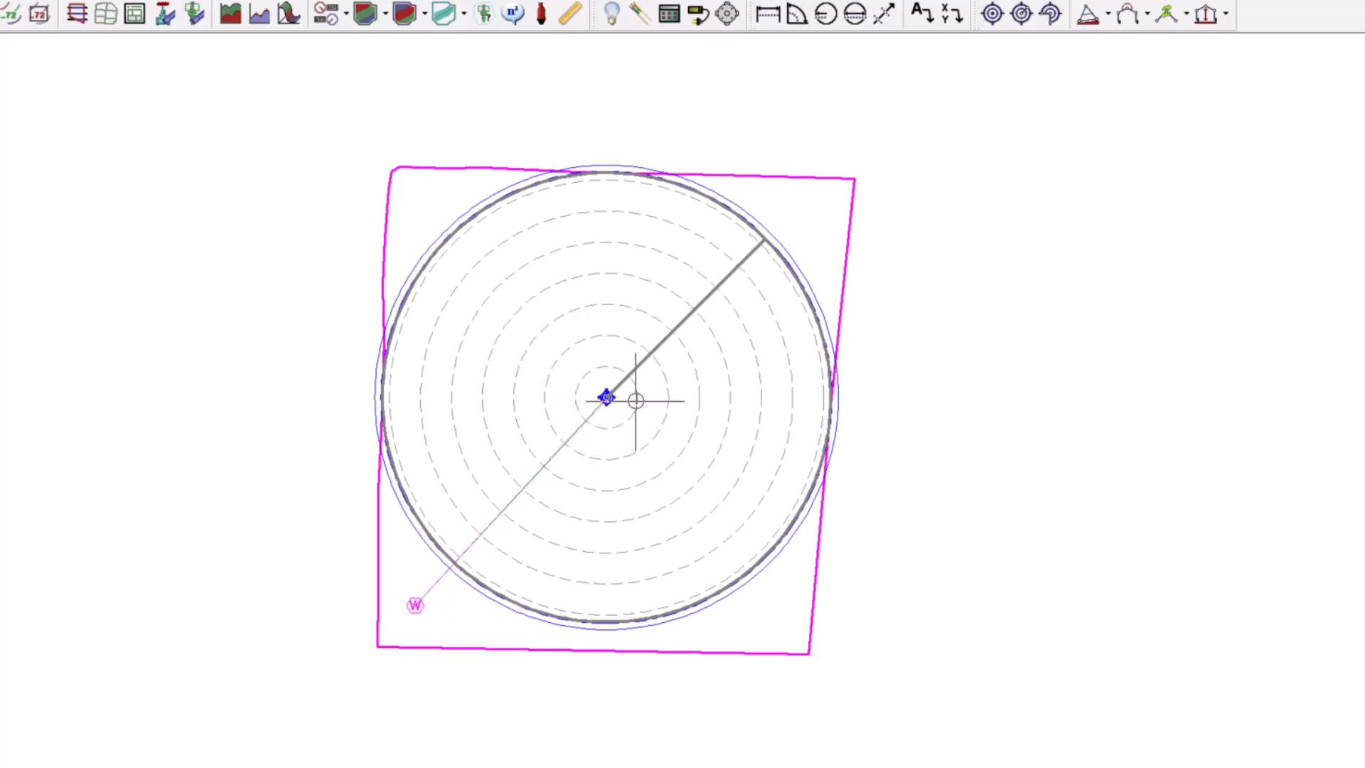
{"action": "key", "text": "Escape"}
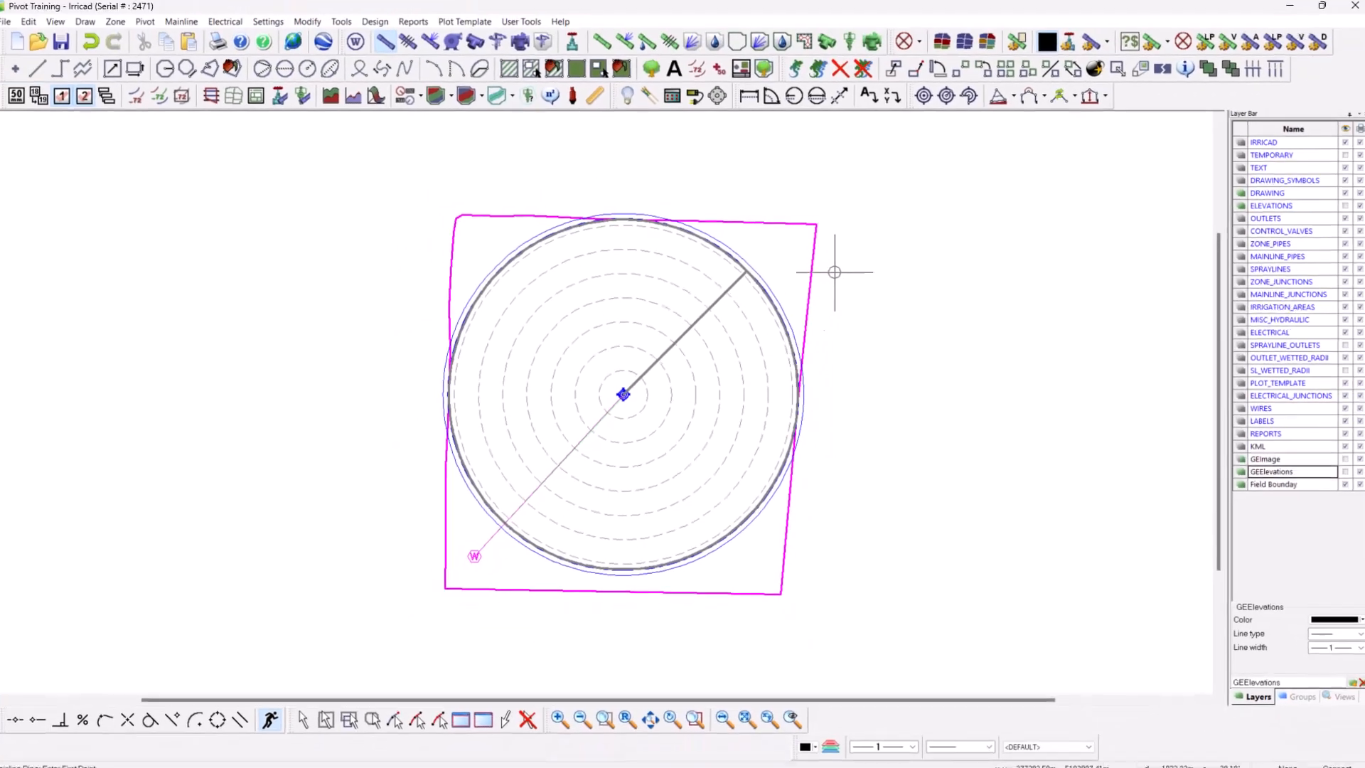
{"action": "key", "text": "Escape"}
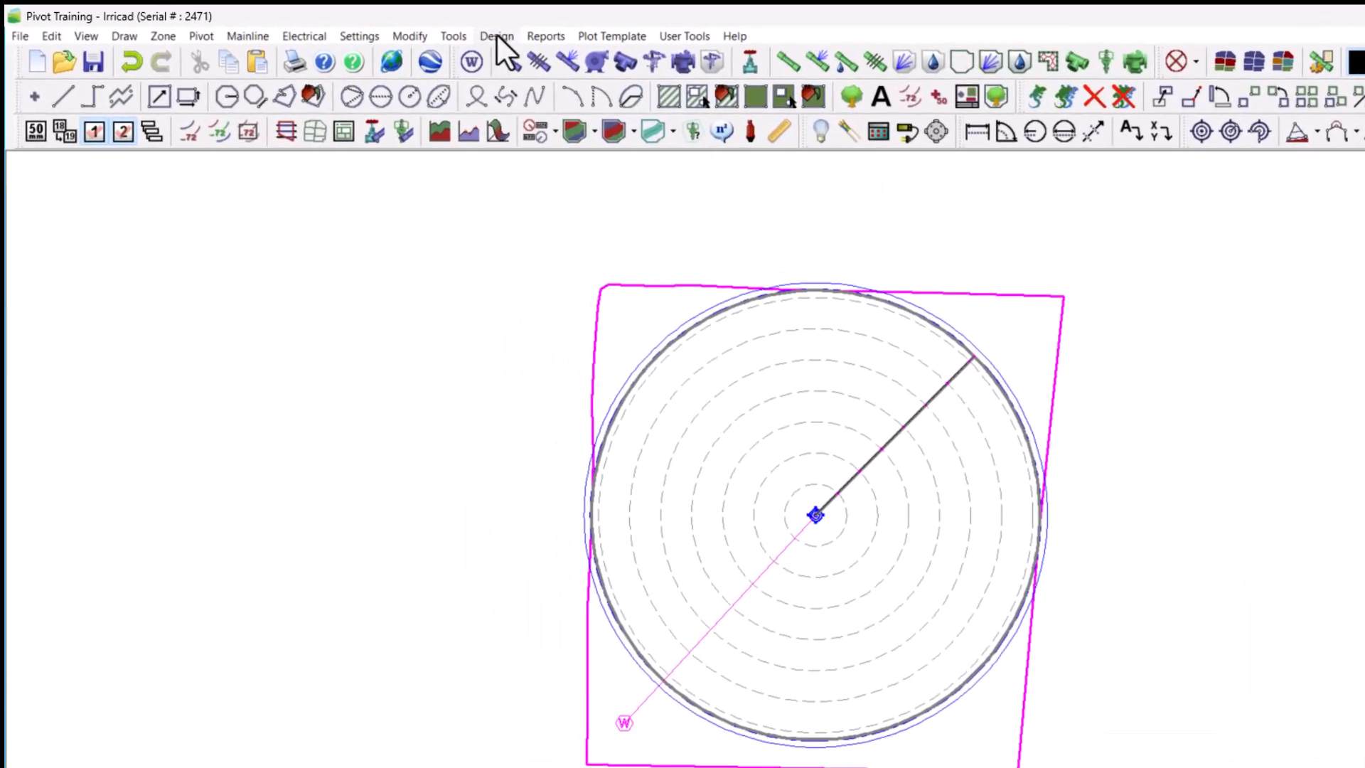
Check the outlet connectivity of the design.
{"action": "left_click", "coordinate": [496, 35]}
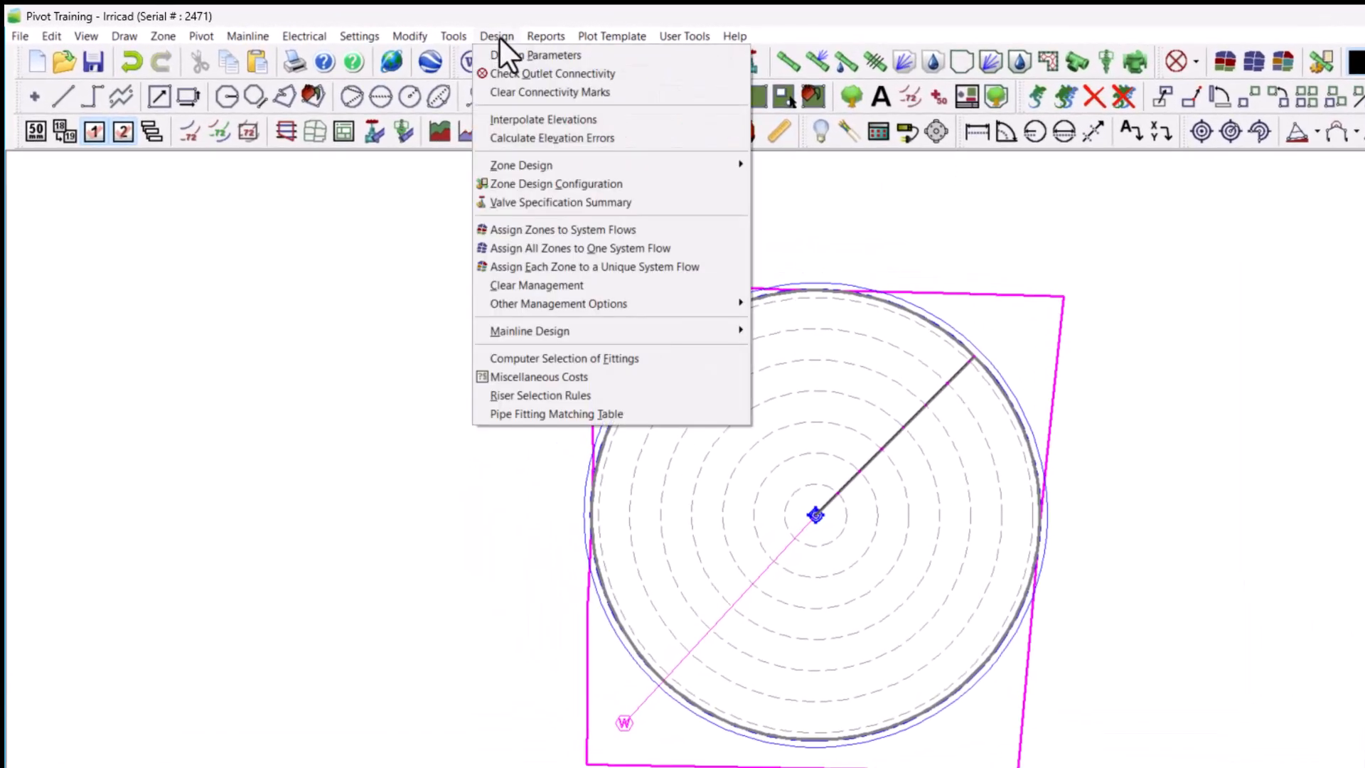
{"action": "left_click", "coordinate": [628, 74]}
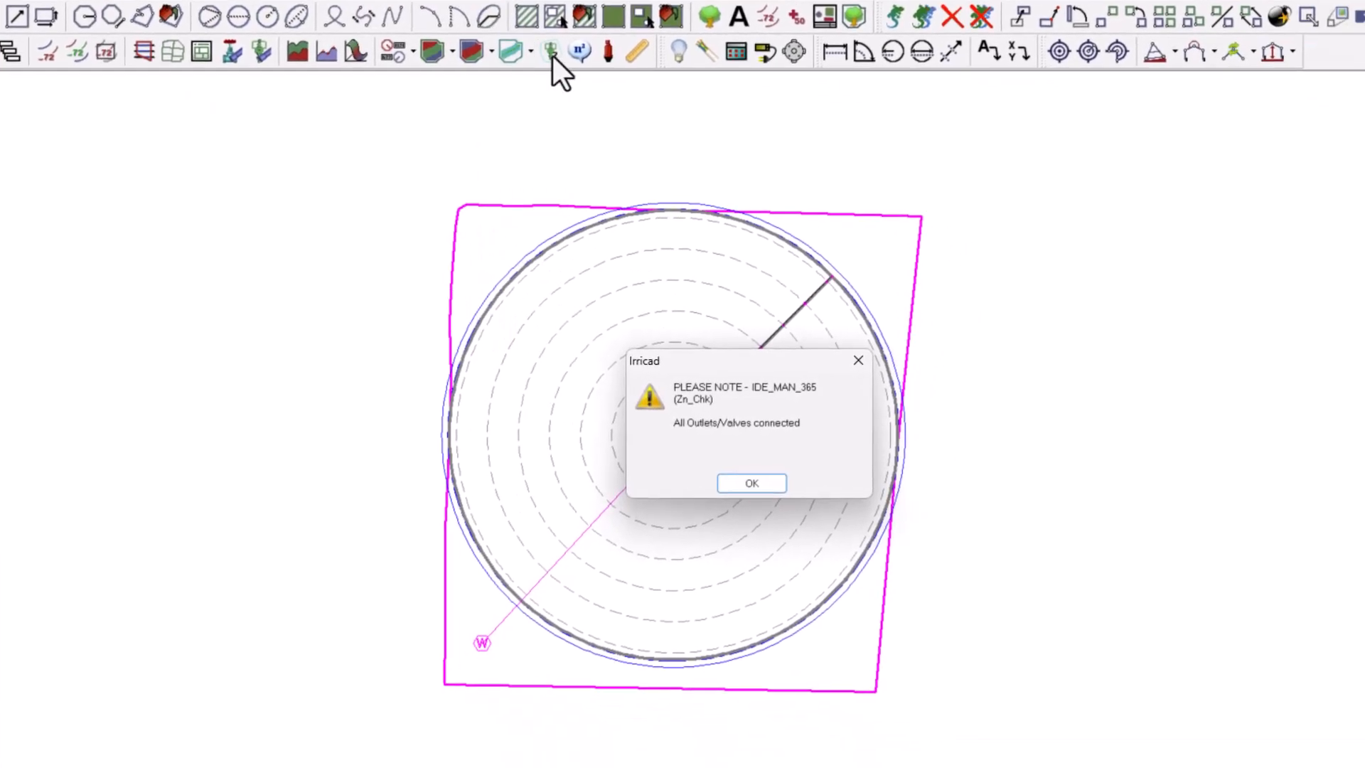
{"action": "key", "text": "Return"}
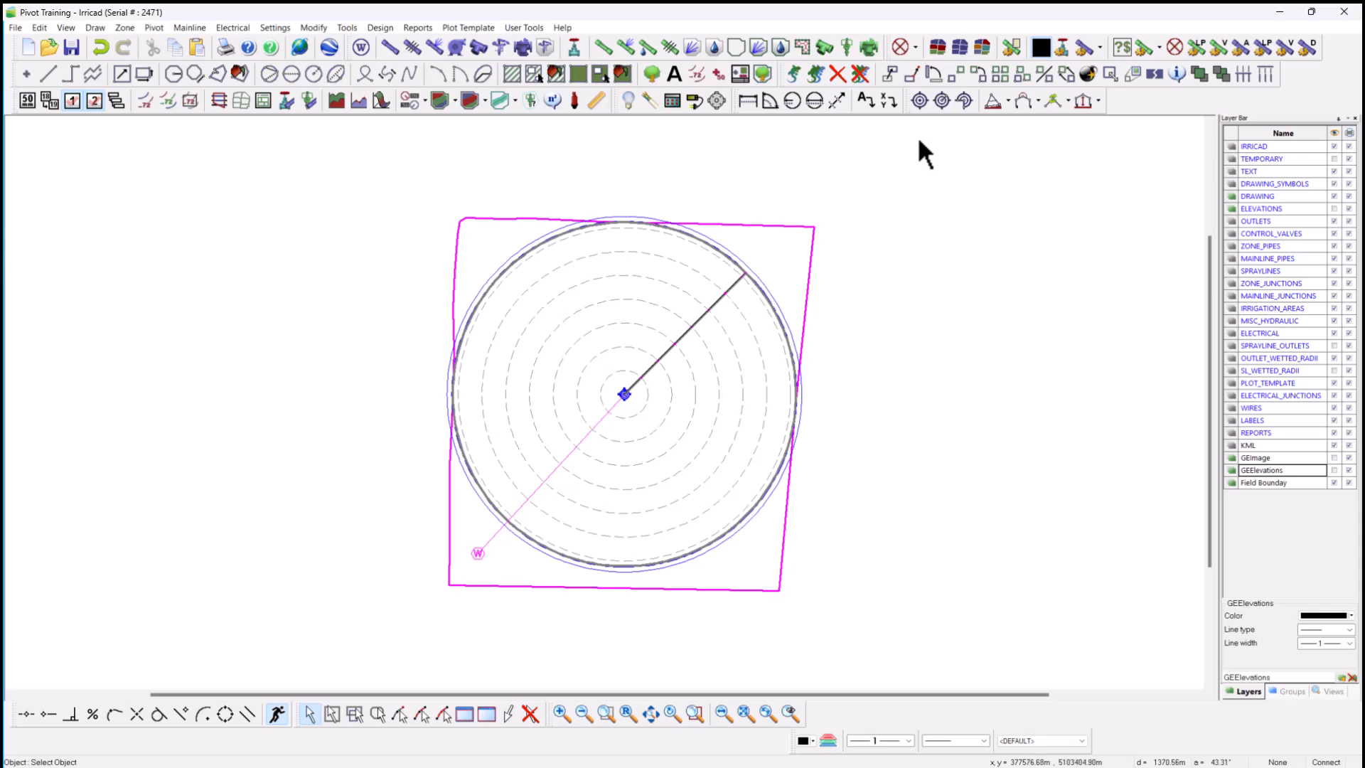
Run the Analyze option of the zone design for the pivot.
{"action": "left_click", "coordinate": [383, 27]}
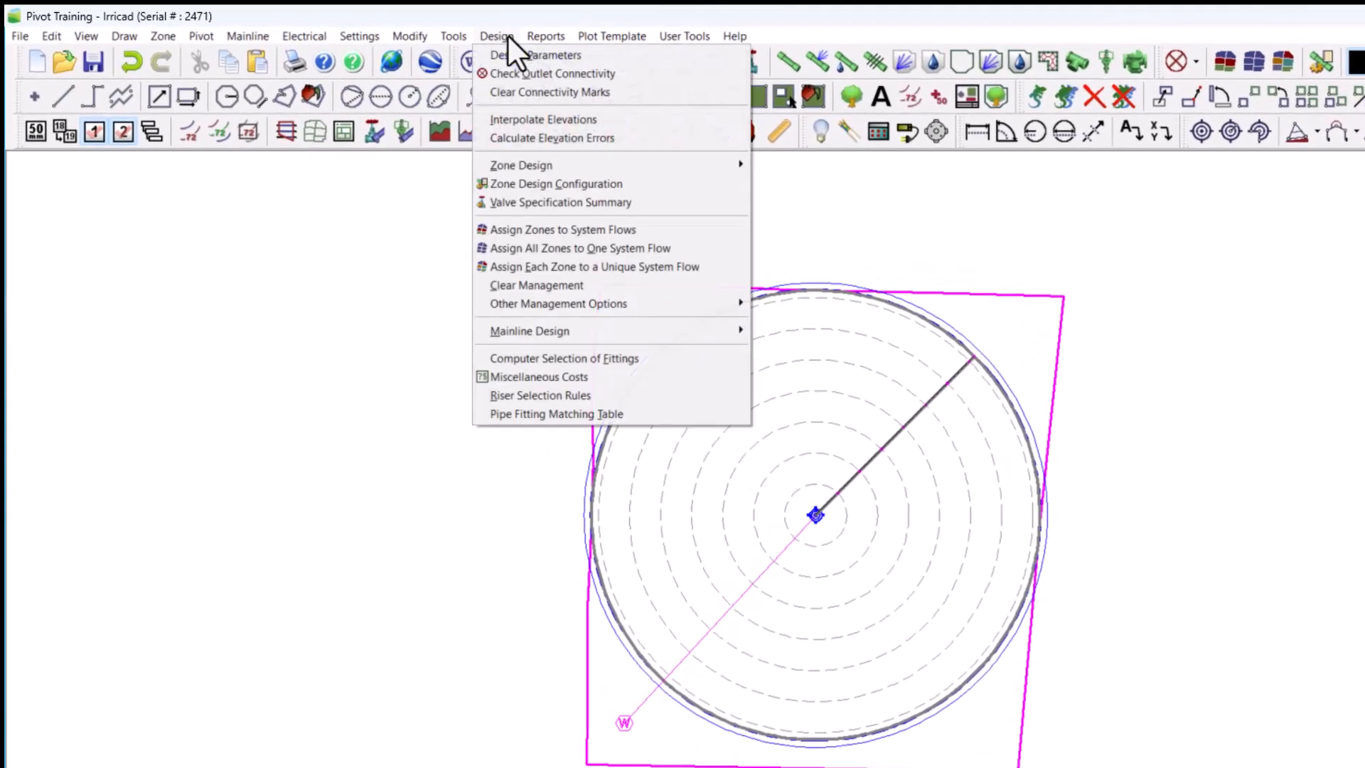
{"action": "mouse_move", "coordinate": [585, 162]}
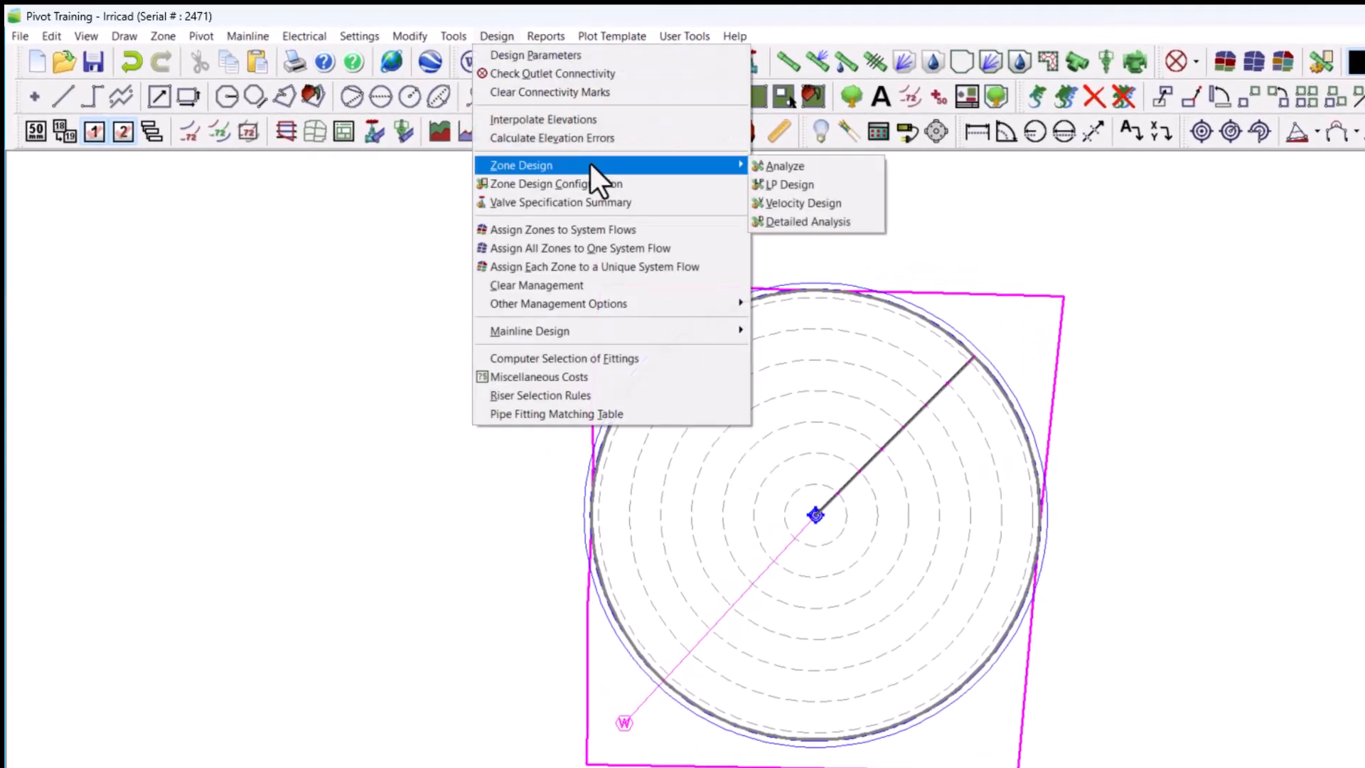
{"action": "left_click", "coordinate": [798, 167]}
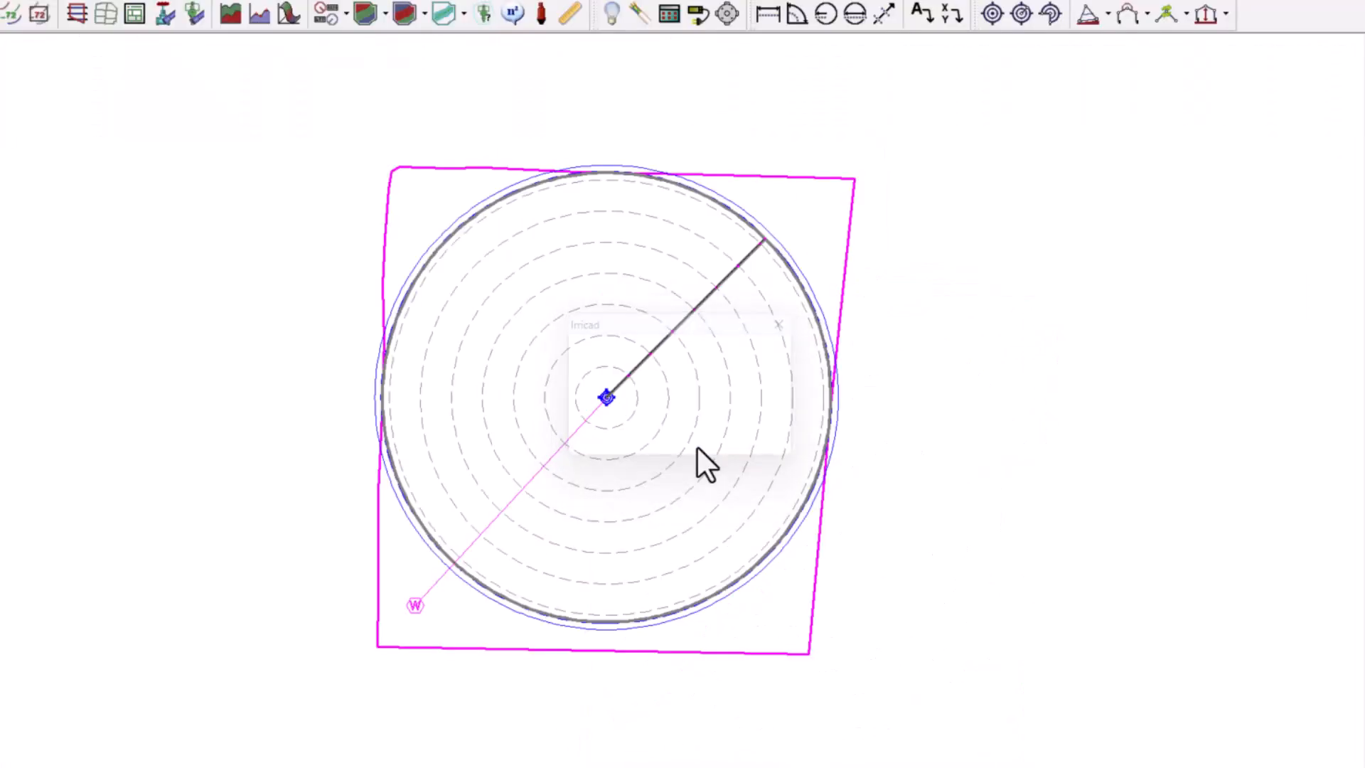
Assign all zones to one system flow and accept the default operating times.
{"action": "left_click", "coordinate": [492, 37]}
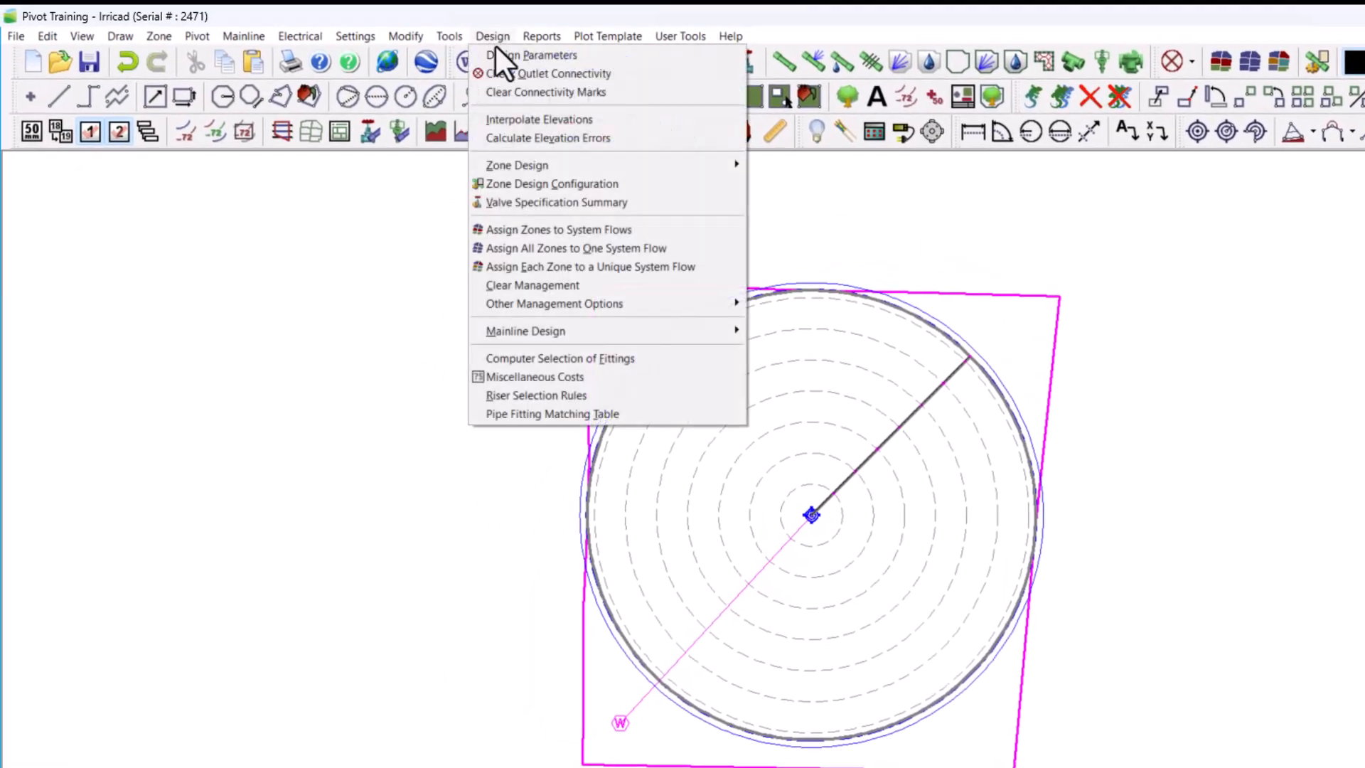
{"action": "left_click", "coordinate": [604, 249]}
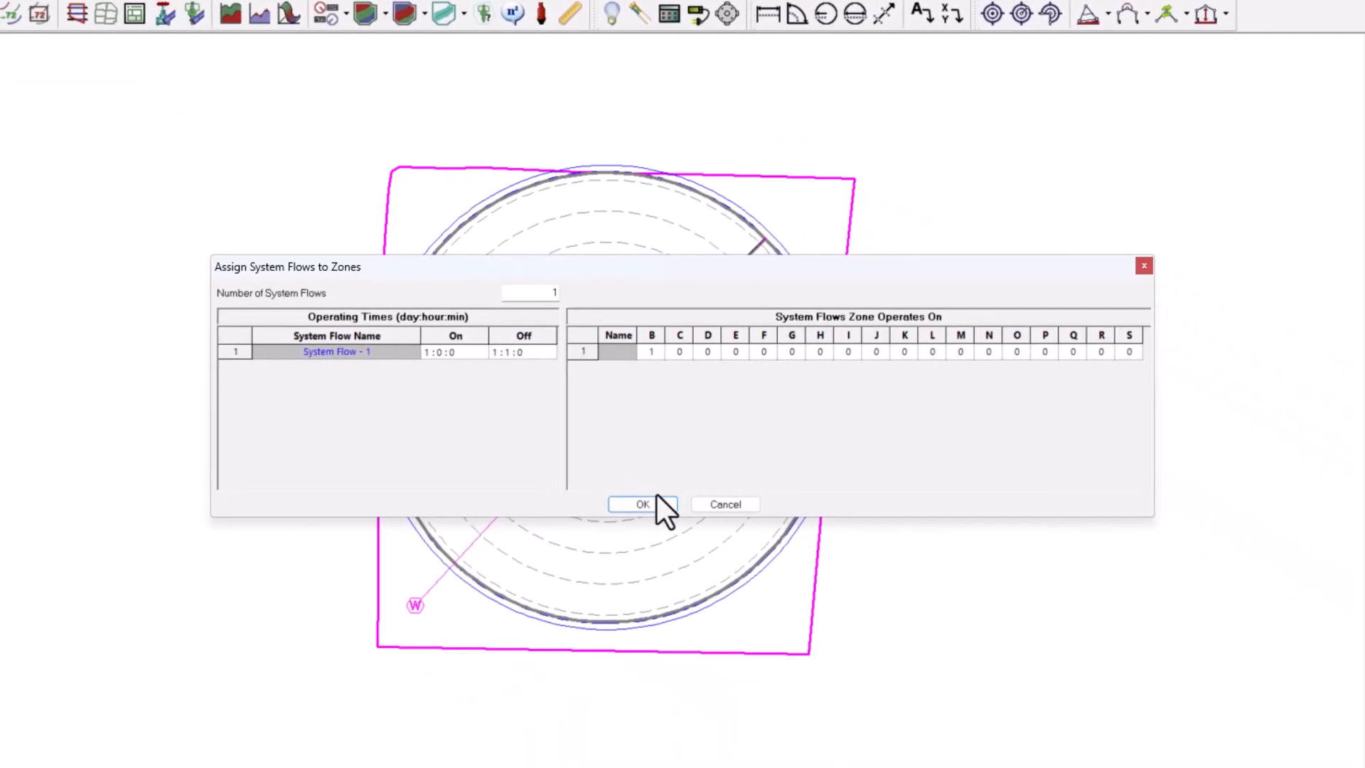
{"action": "left_click", "coordinate": [655, 497]}
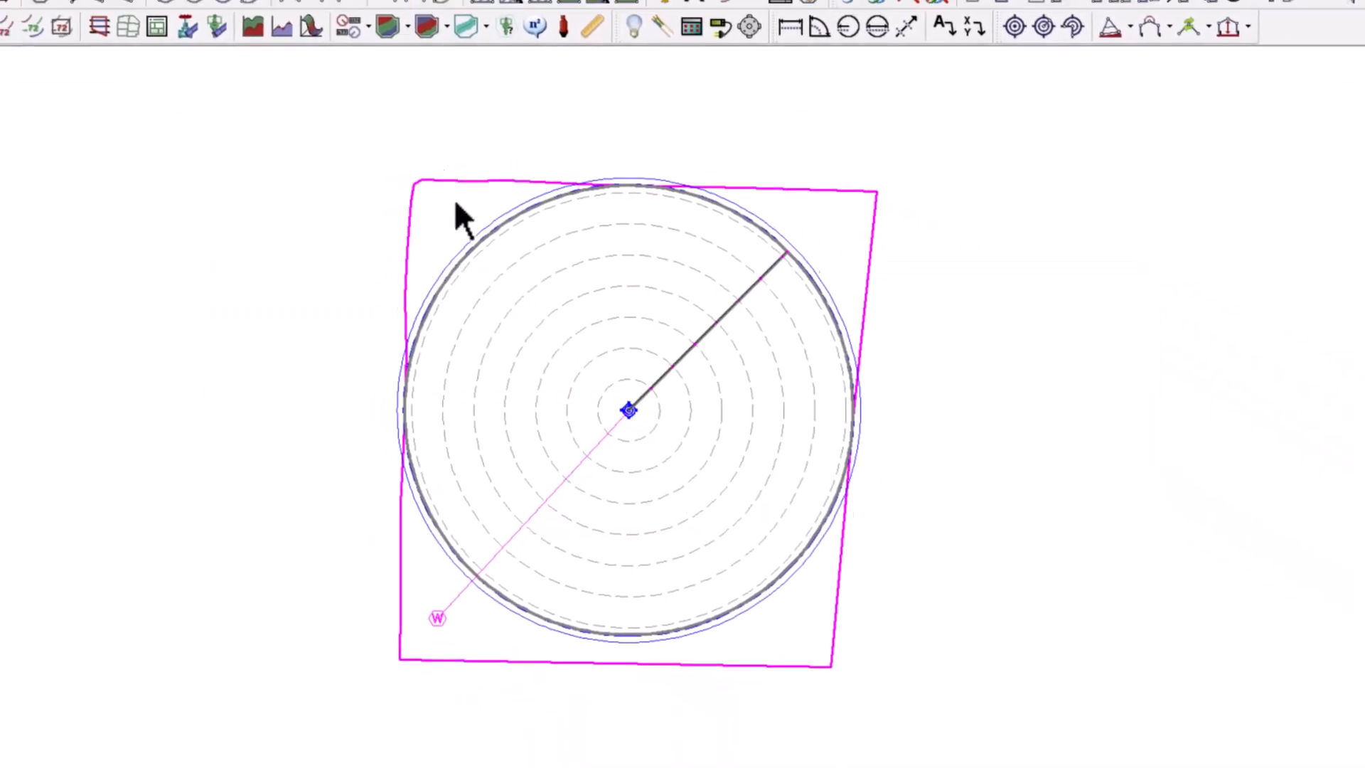
Run the mainline design to size the pipe between water supply and pivot, and inspect the sized pipe's properties.
{"action": "left_click", "coordinate": [448, 13]}
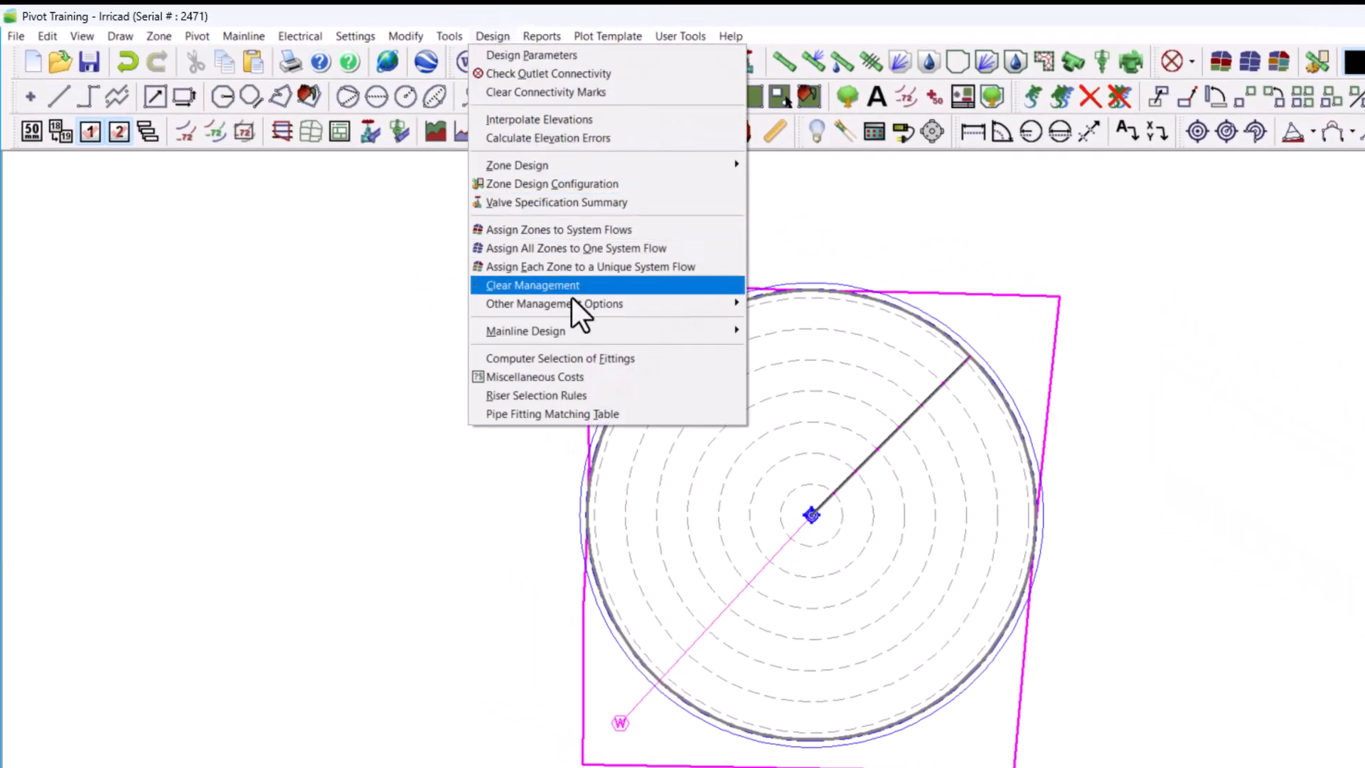
{"action": "mouse_move", "coordinate": [626, 328]}
{"action": "left_click", "coordinate": [786, 348]}
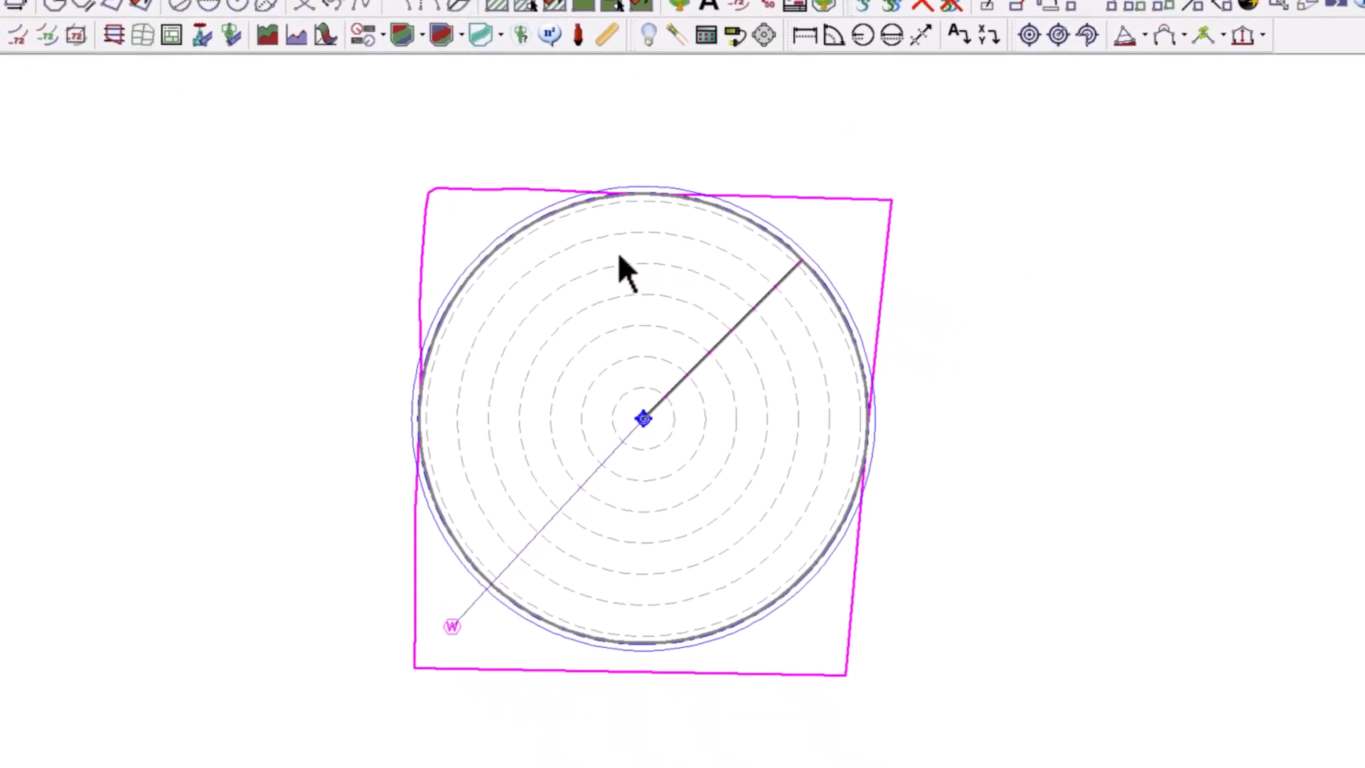
{"action": "left_click", "coordinate": [618, 444]}
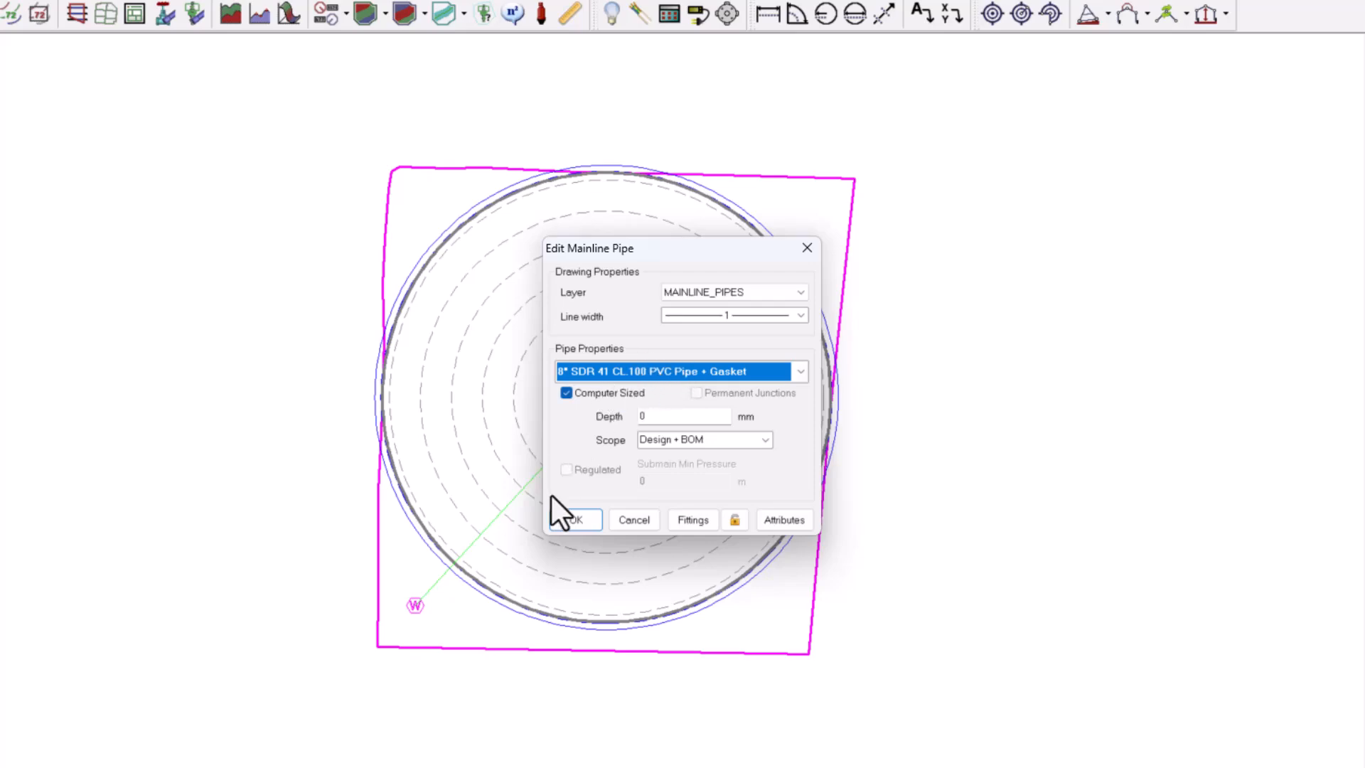
{"action": "left_click", "coordinate": [573, 518]}
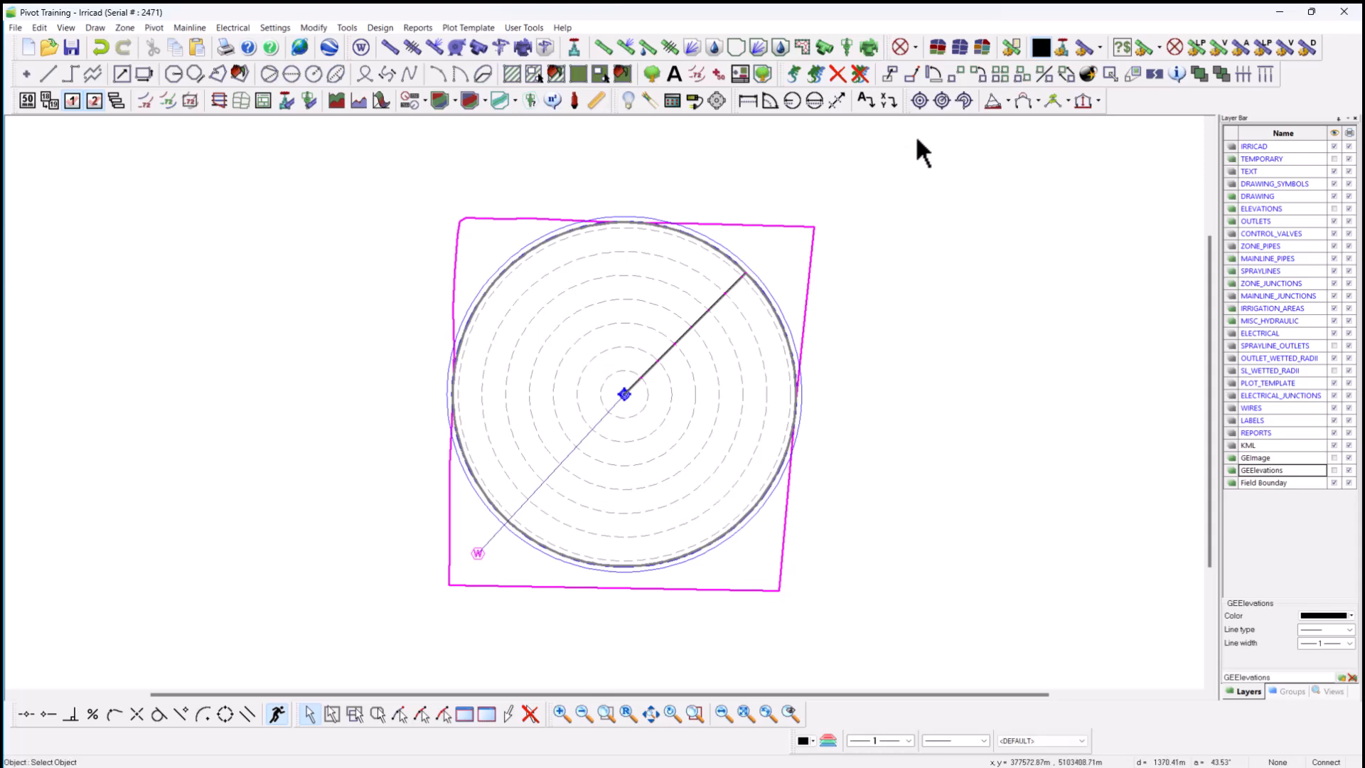
Open the Pivot Span Summary report from the zone design reports to review the pivot's spans.
{"action": "left_click", "coordinate": [411, 27]}
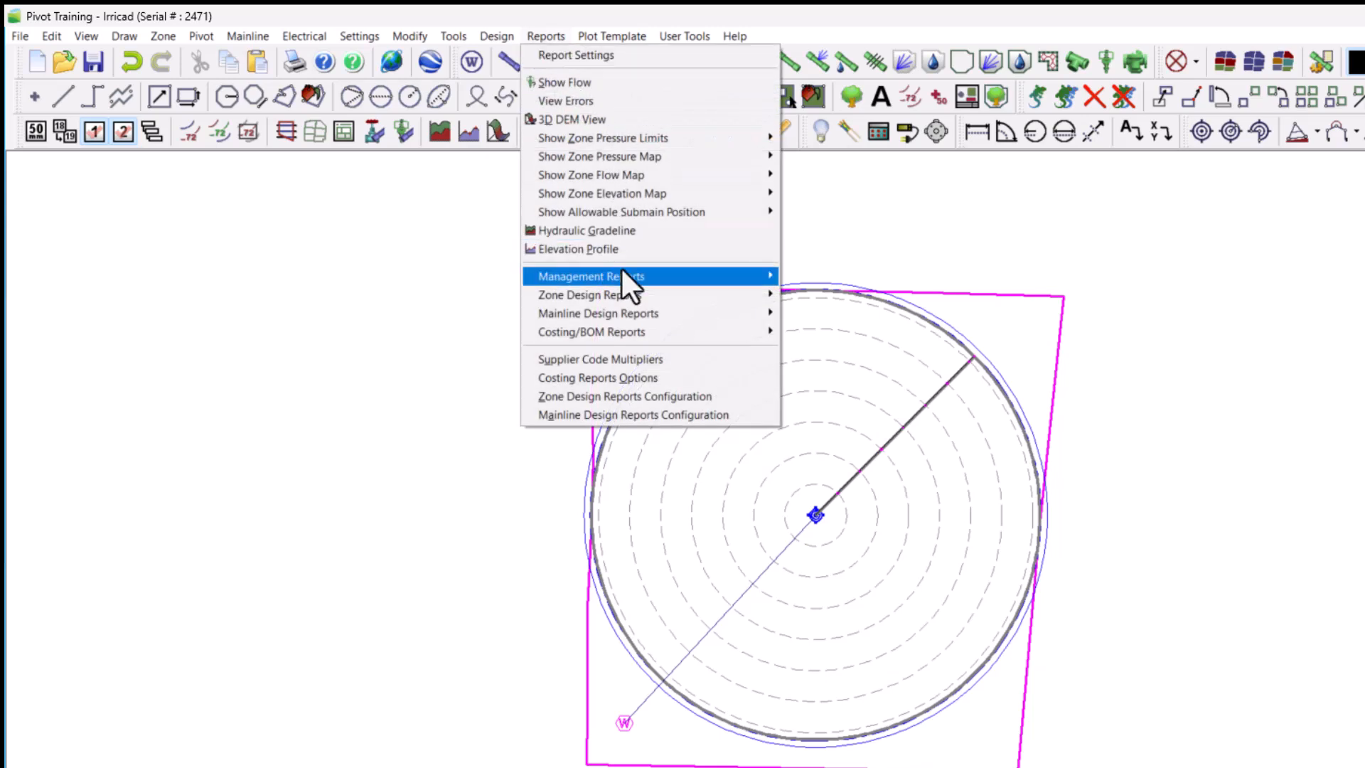
{"action": "mouse_move", "coordinate": [622, 292]}
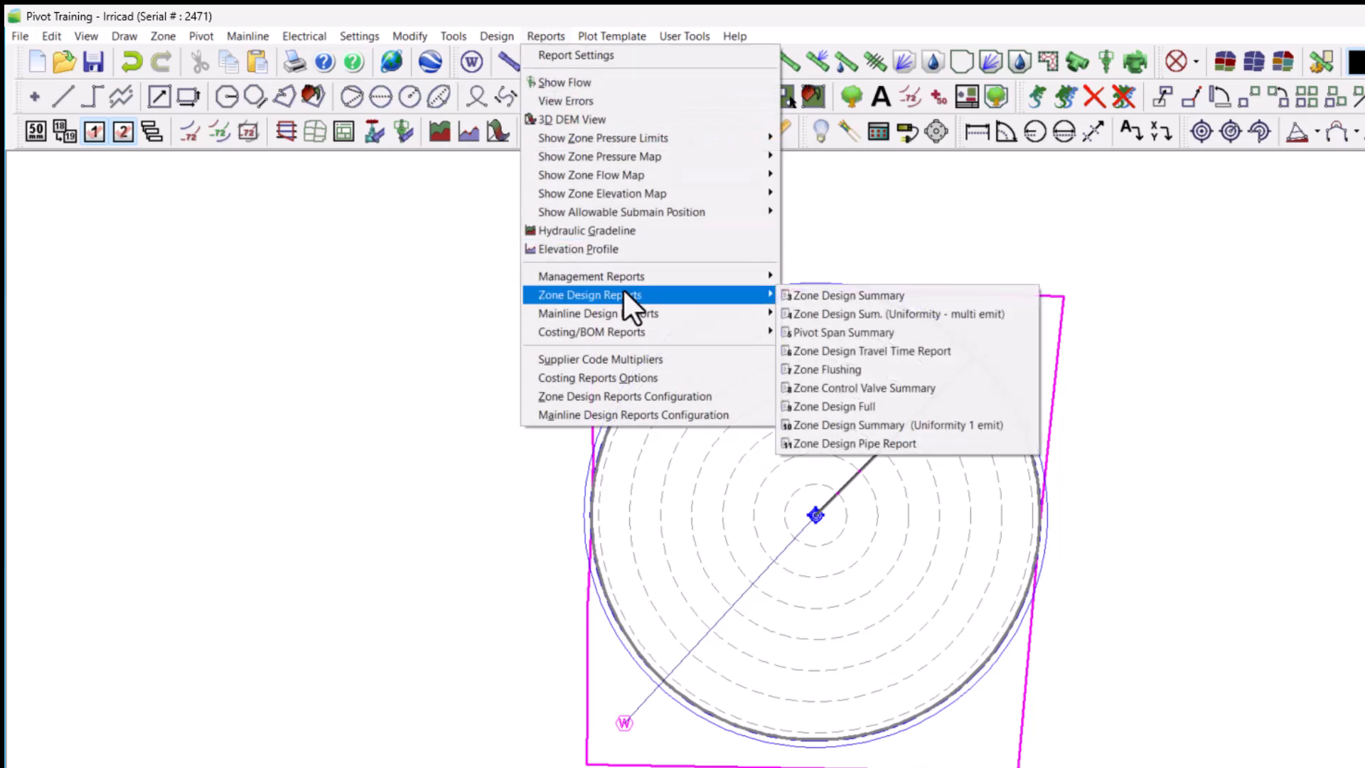
{"action": "left_click", "coordinate": [830, 332]}
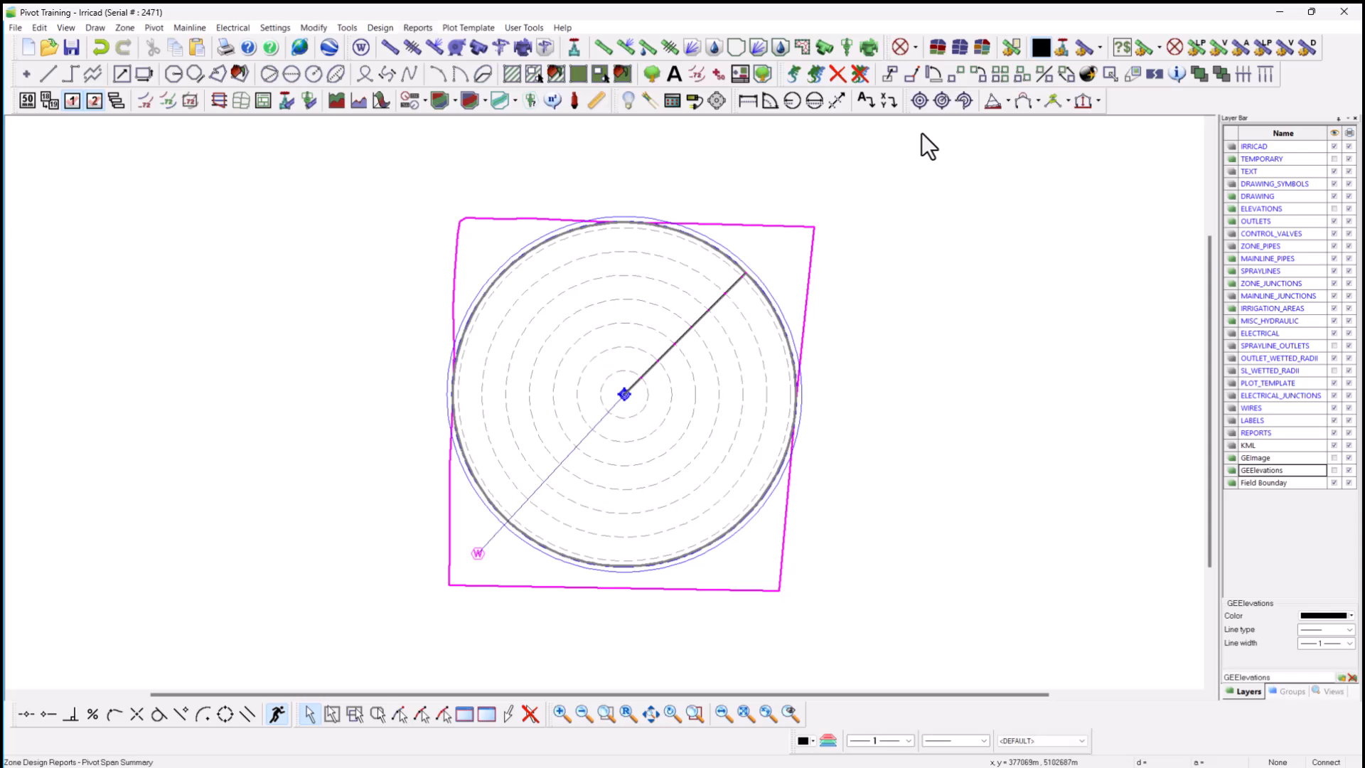
Show the zone pressure limits for all items and inspect the minimum pressure marker on the pivot's outer circle.
{"action": "left_click", "coordinate": [417, 27]}
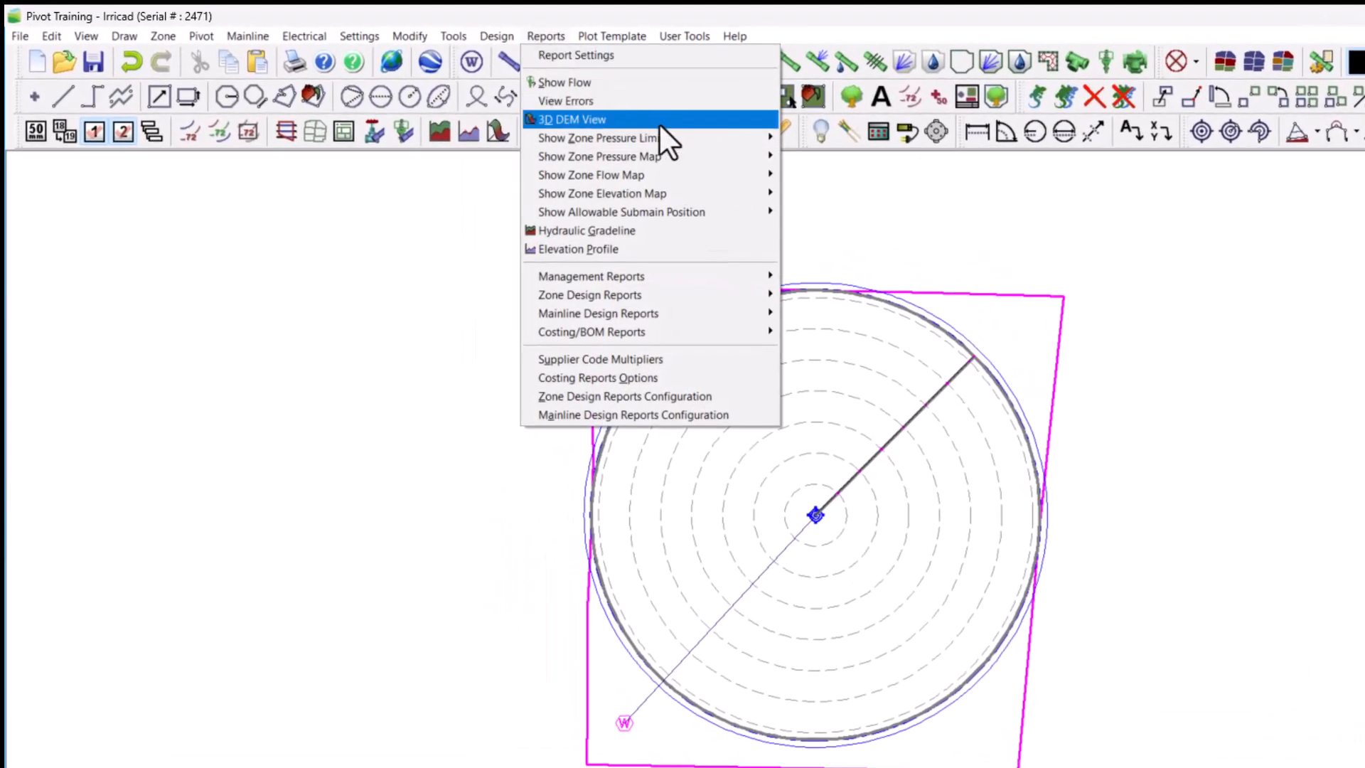
{"action": "mouse_move", "coordinate": [689, 138]}
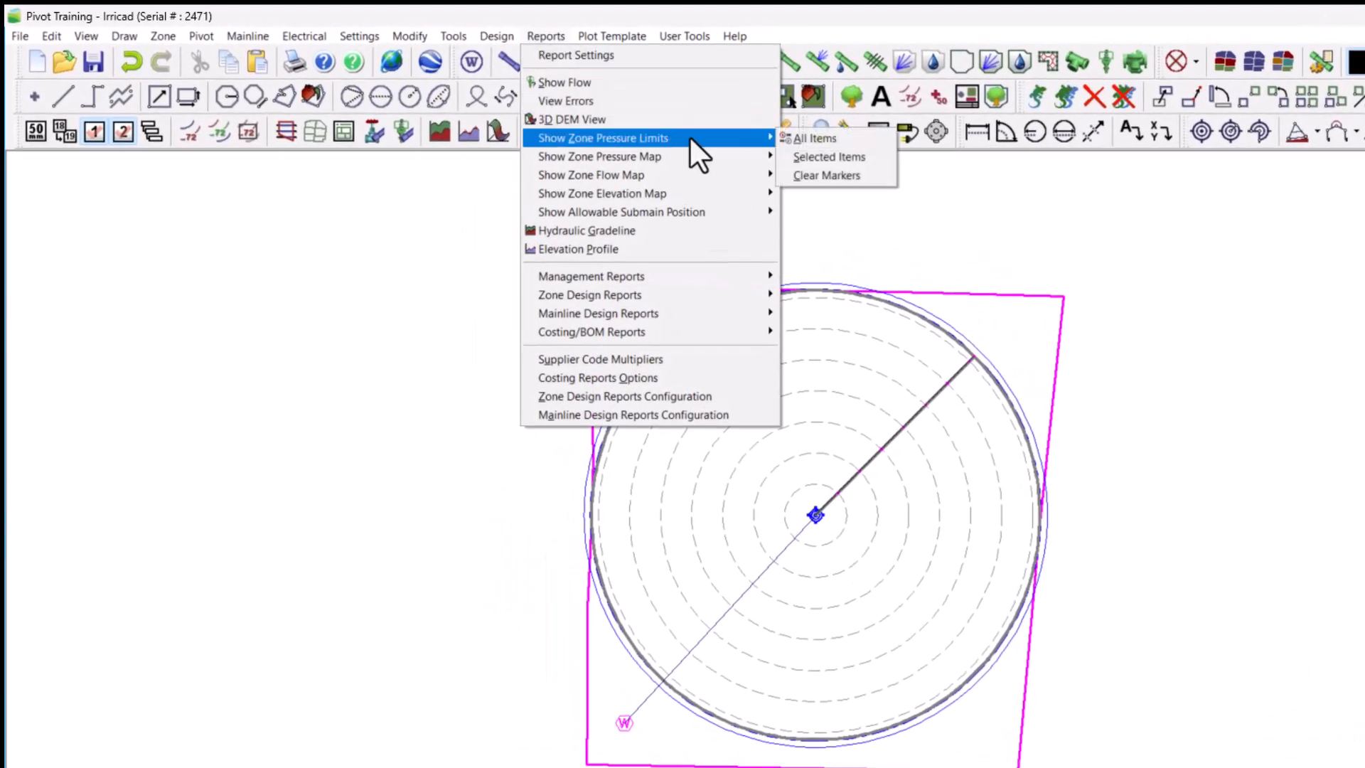
{"action": "left_click", "coordinate": [833, 140]}
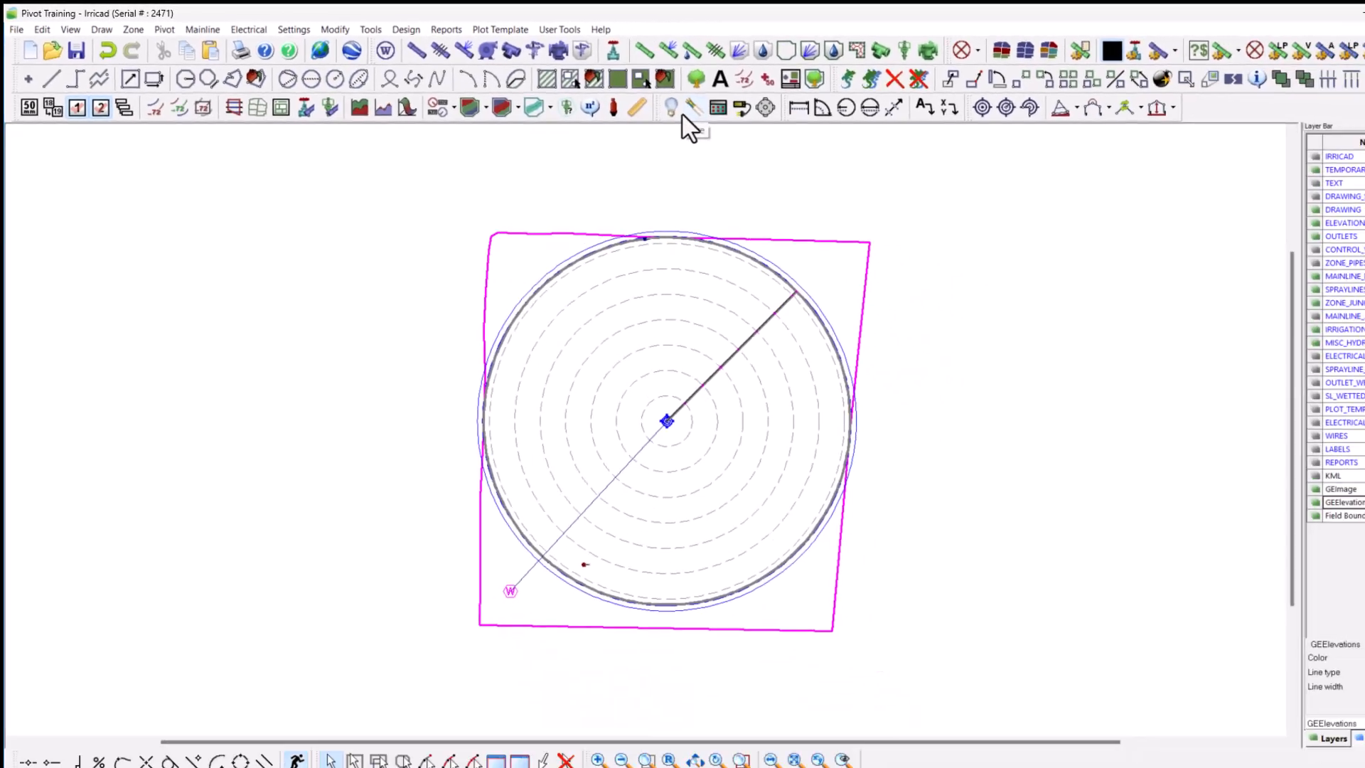
{"action": "scroll", "coordinate": [645, 238], "scroll_direction": "up", "scroll_amount": 5}
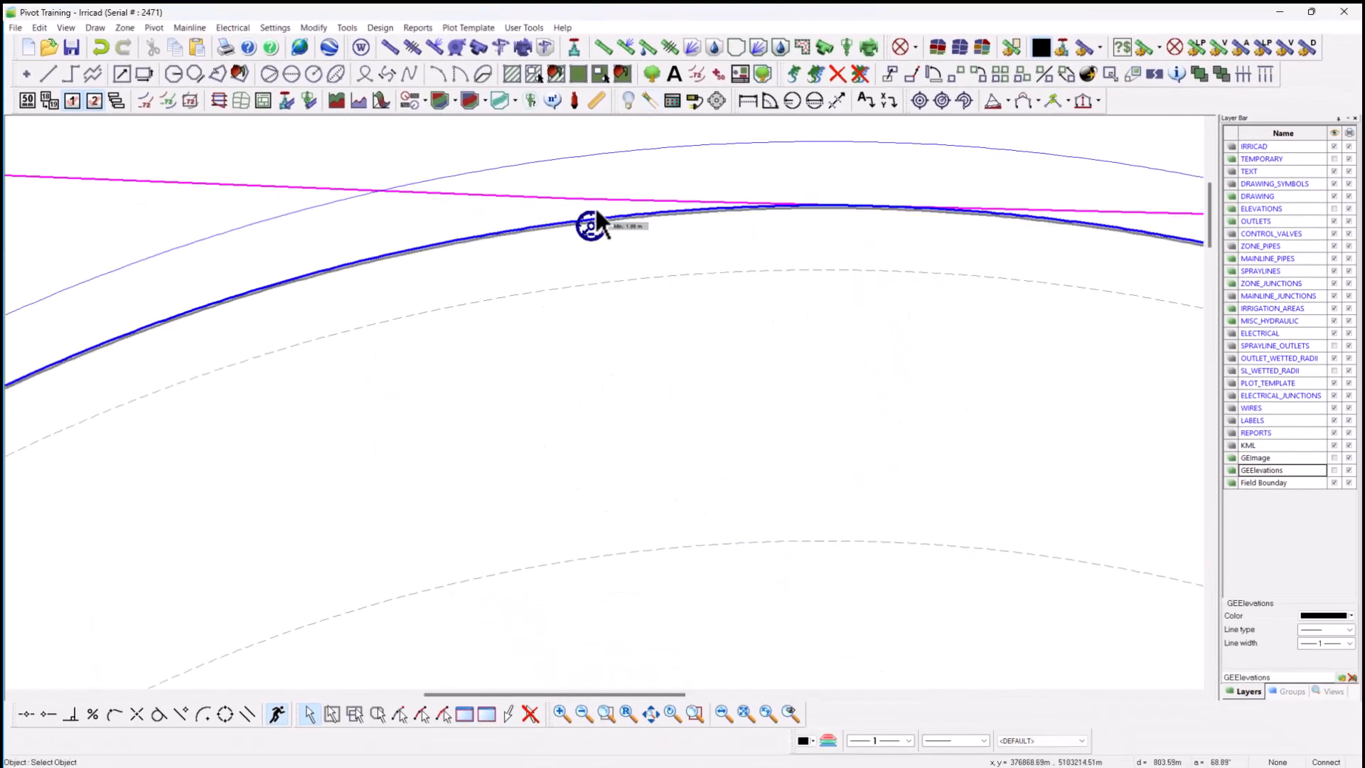
{"action": "scroll", "coordinate": [601, 197], "scroll_direction": "up", "scroll_amount": 2}
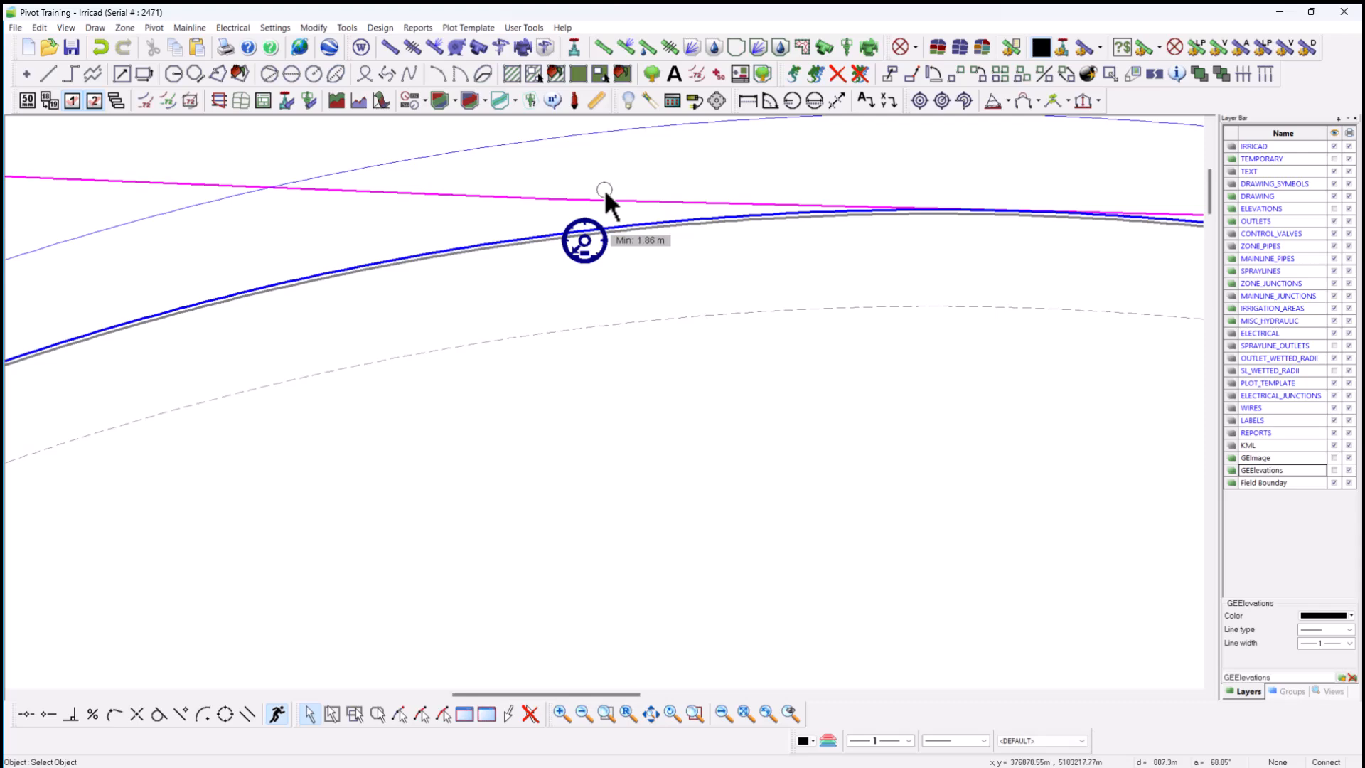
{"action": "scroll", "coordinate": [590, 191], "scroll_direction": "down", "scroll_amount": 6}
{"action": "scroll", "coordinate": [579, 208], "scroll_direction": "up", "scroll_amount": 2}
{"action": "scroll", "coordinate": [579, 209], "scroll_direction": "down", "scroll_amount": 1}
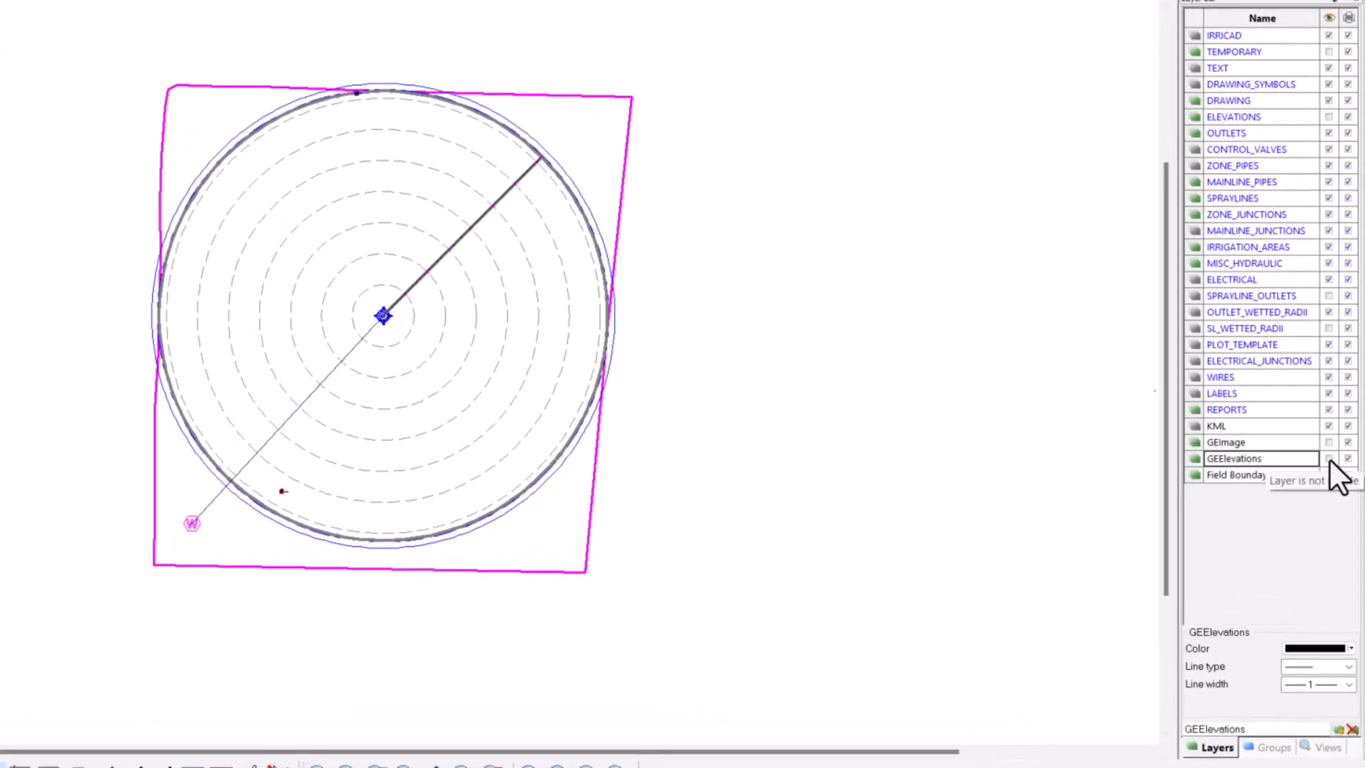
Make the GEElevations layer visible and highlight its contours with colors by elevation, including a legend.
{"action": "left_click", "coordinate": [1328, 458]}
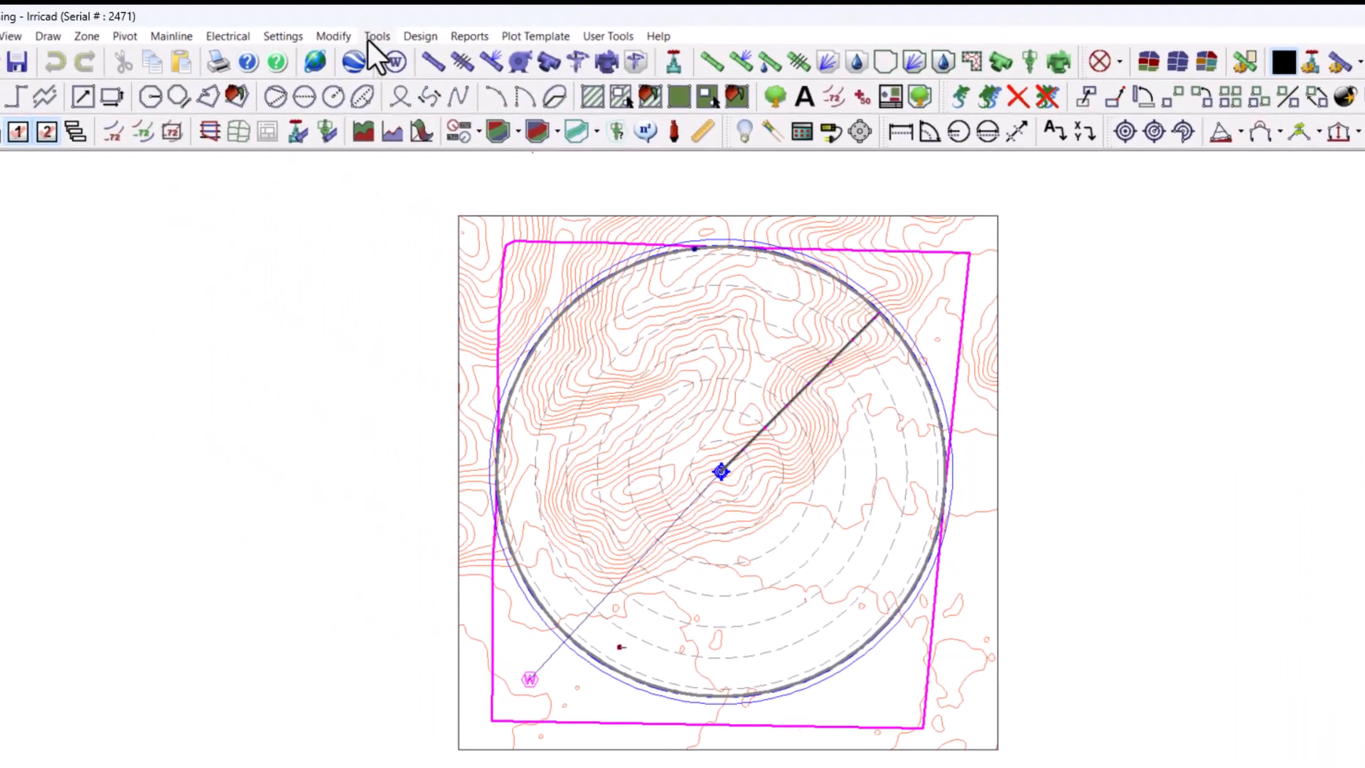
{"action": "left_click", "coordinate": [371, 37]}
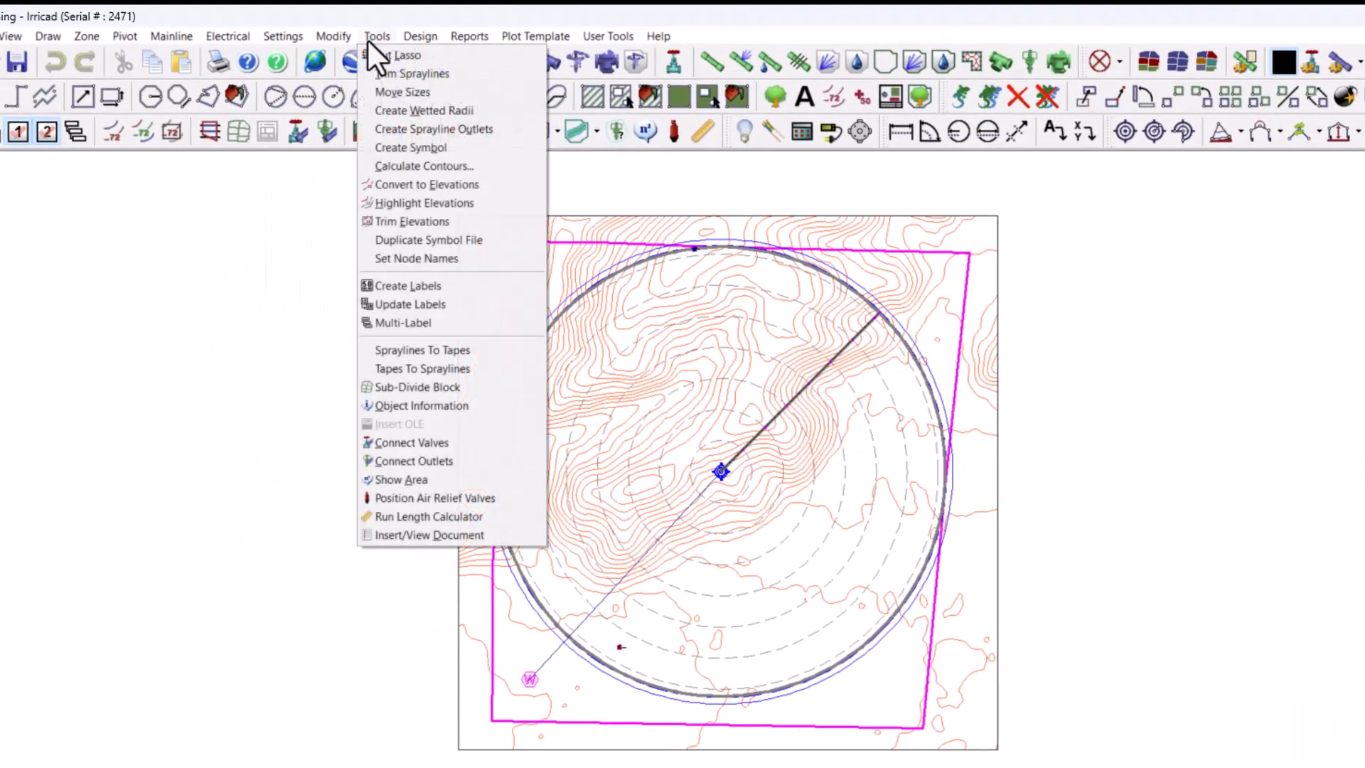
{"action": "left_click", "coordinate": [494, 203]}
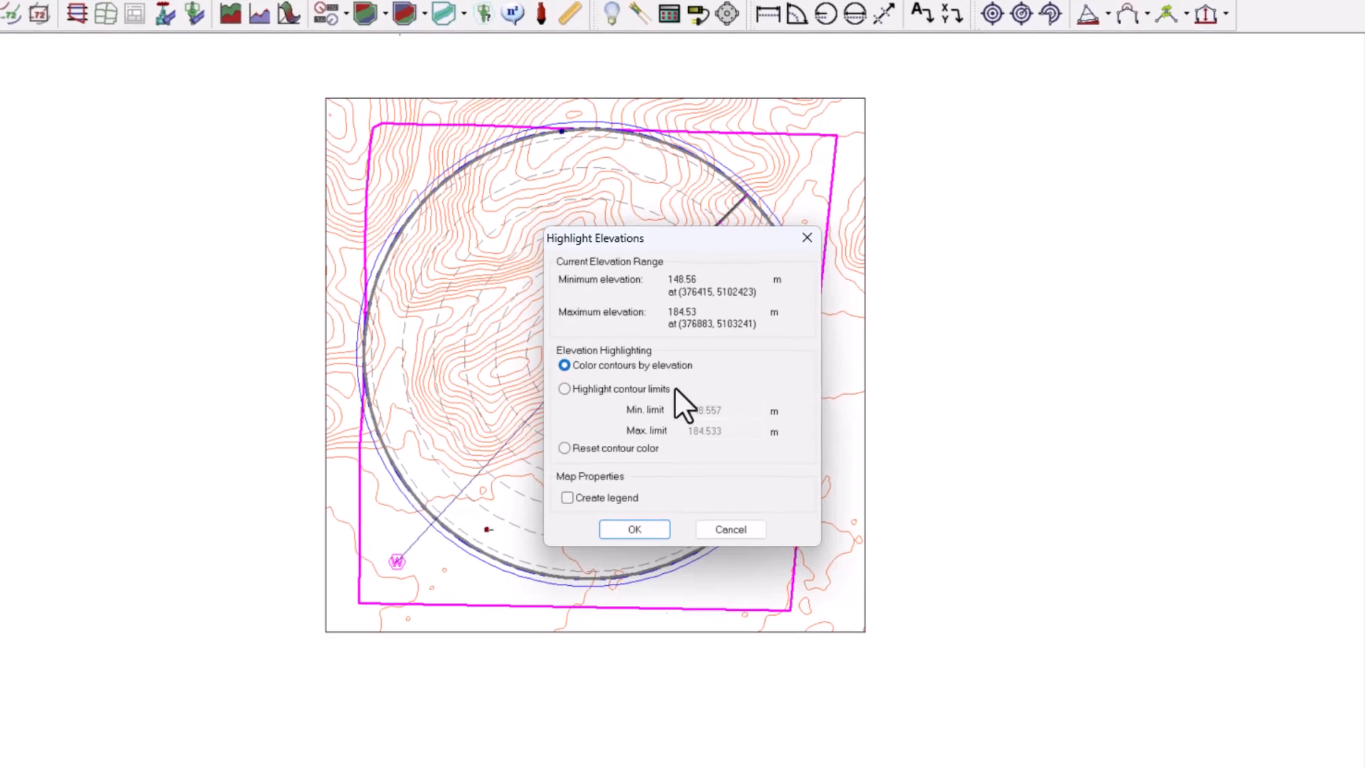
{"action": "left_click", "coordinate": [611, 499]}
{"action": "left_click", "coordinate": [628, 527]}
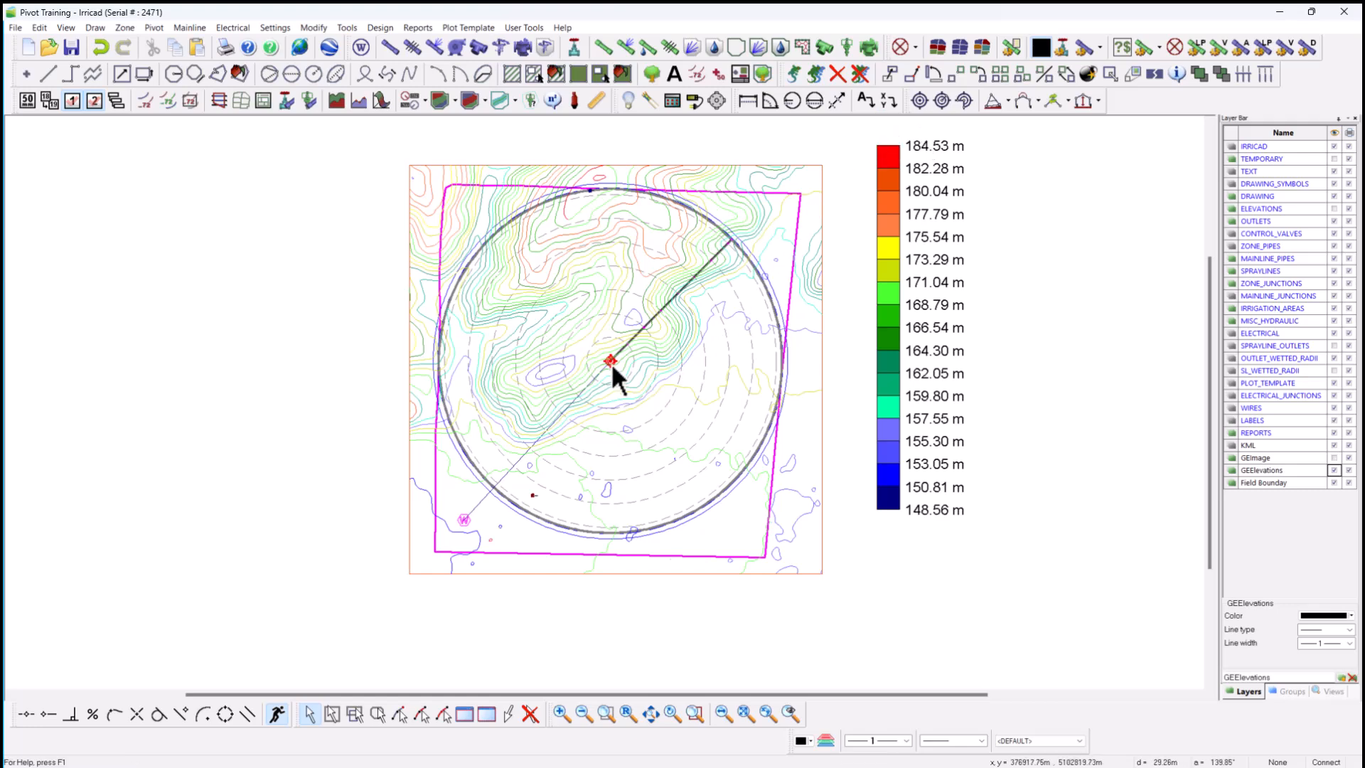
Set the pivot arm angle to 95° in the pivot's properties.
{"action": "scroll", "coordinate": [609, 361], "scroll_direction": "up", "scroll_amount": 5}
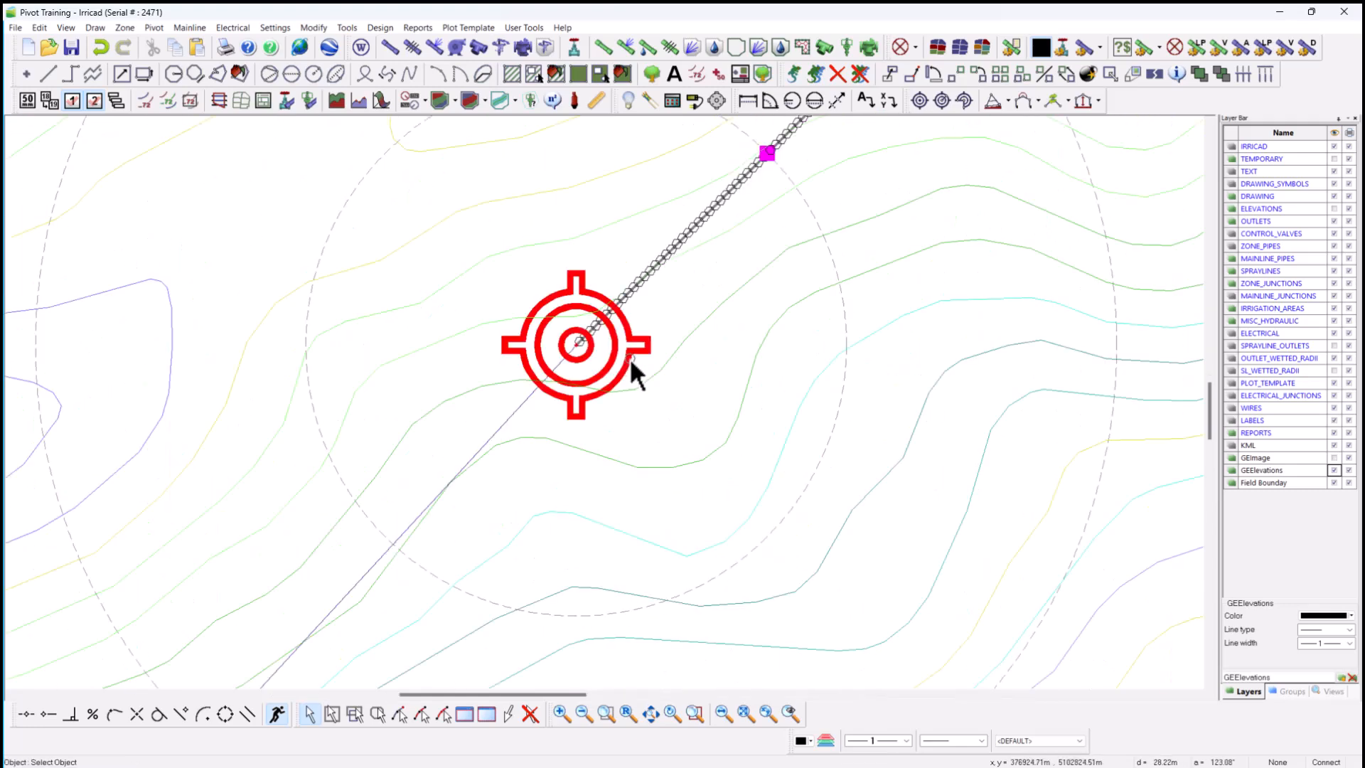
{"action": "key", "text": "Escape"}
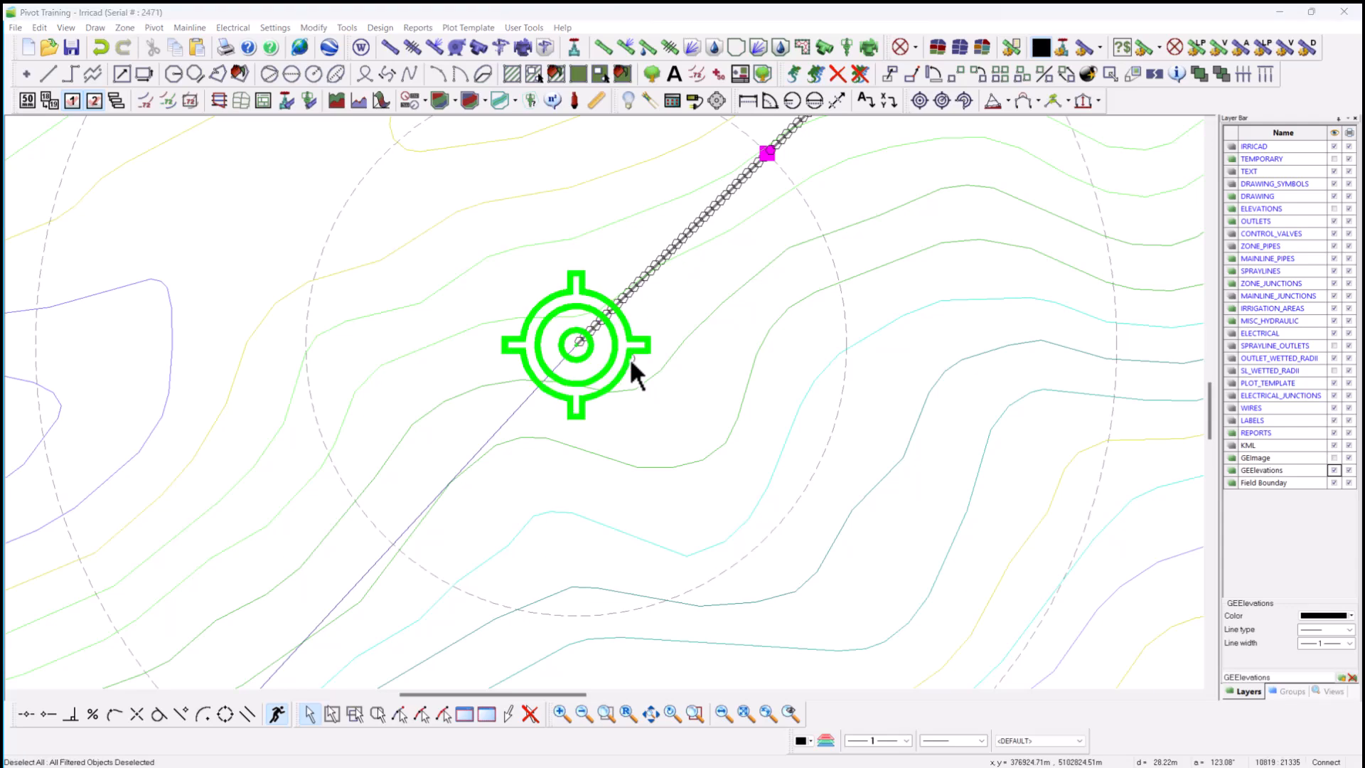
{"action": "double_click", "coordinate": [629, 357]}
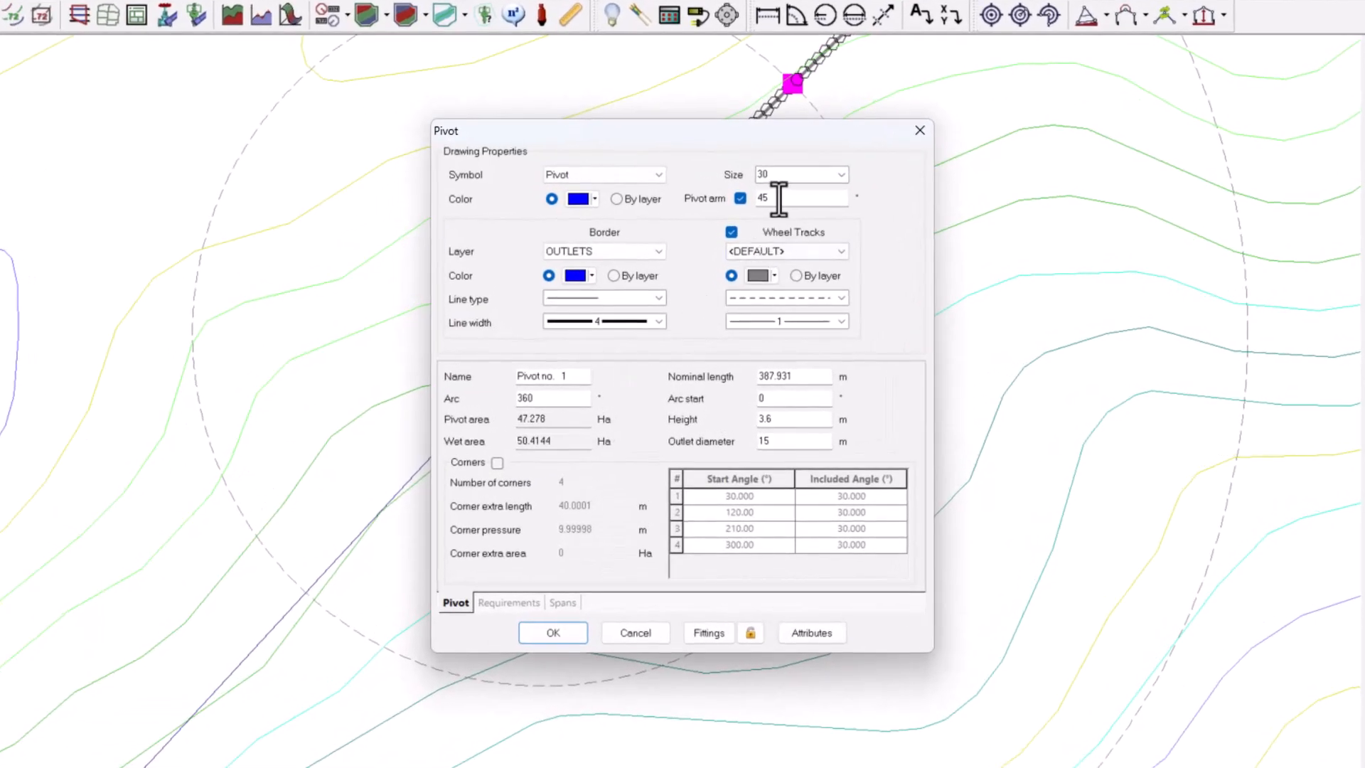
{"action": "left_click", "coordinate": [778, 199]}
{"action": "key", "text": "BackSpace"}
{"action": "key", "text": "BackSpace"}
{"action": "type", "text": "95"}
{"action": "left_click", "coordinate": [573, 630]}
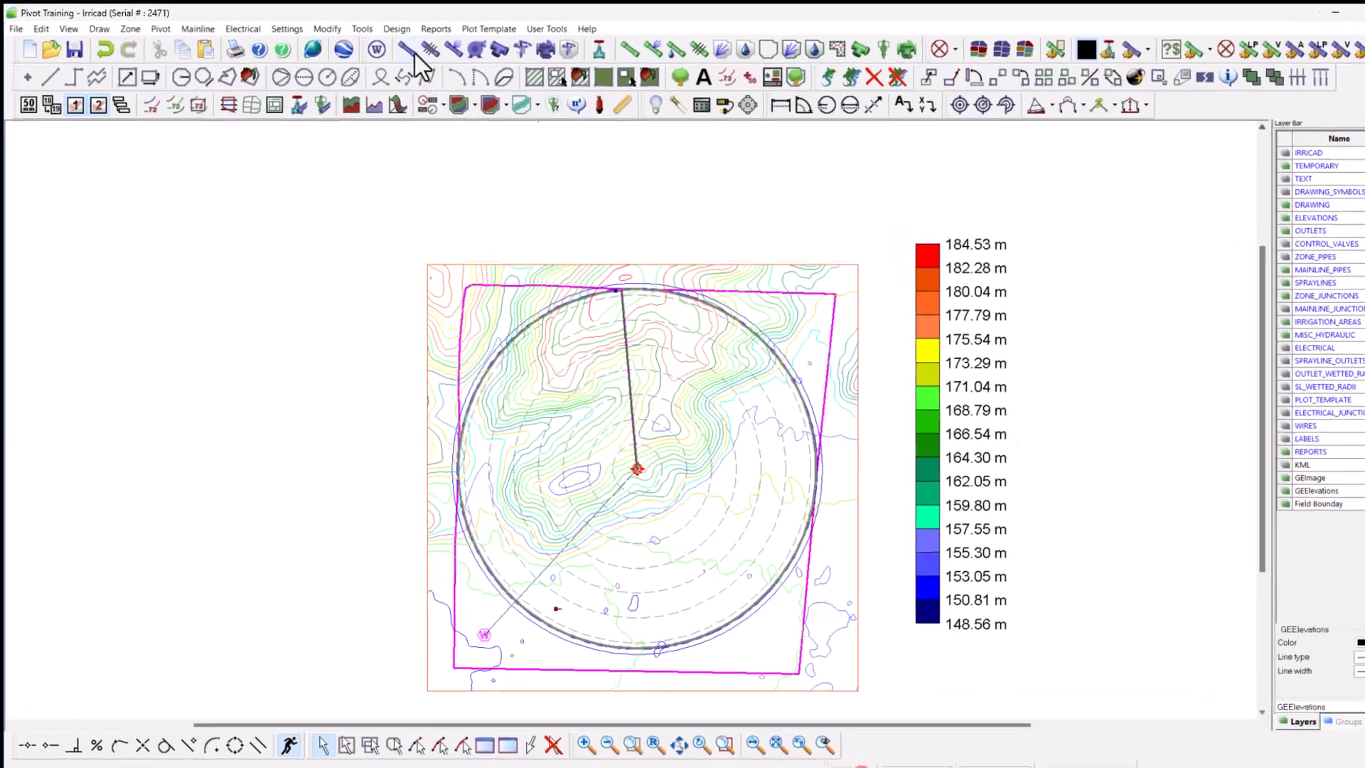
Rerun the zone design for the repositioned pivot arm and run the Analyze option of the mainline design.
{"action": "left_click", "coordinate": [381, 29]}
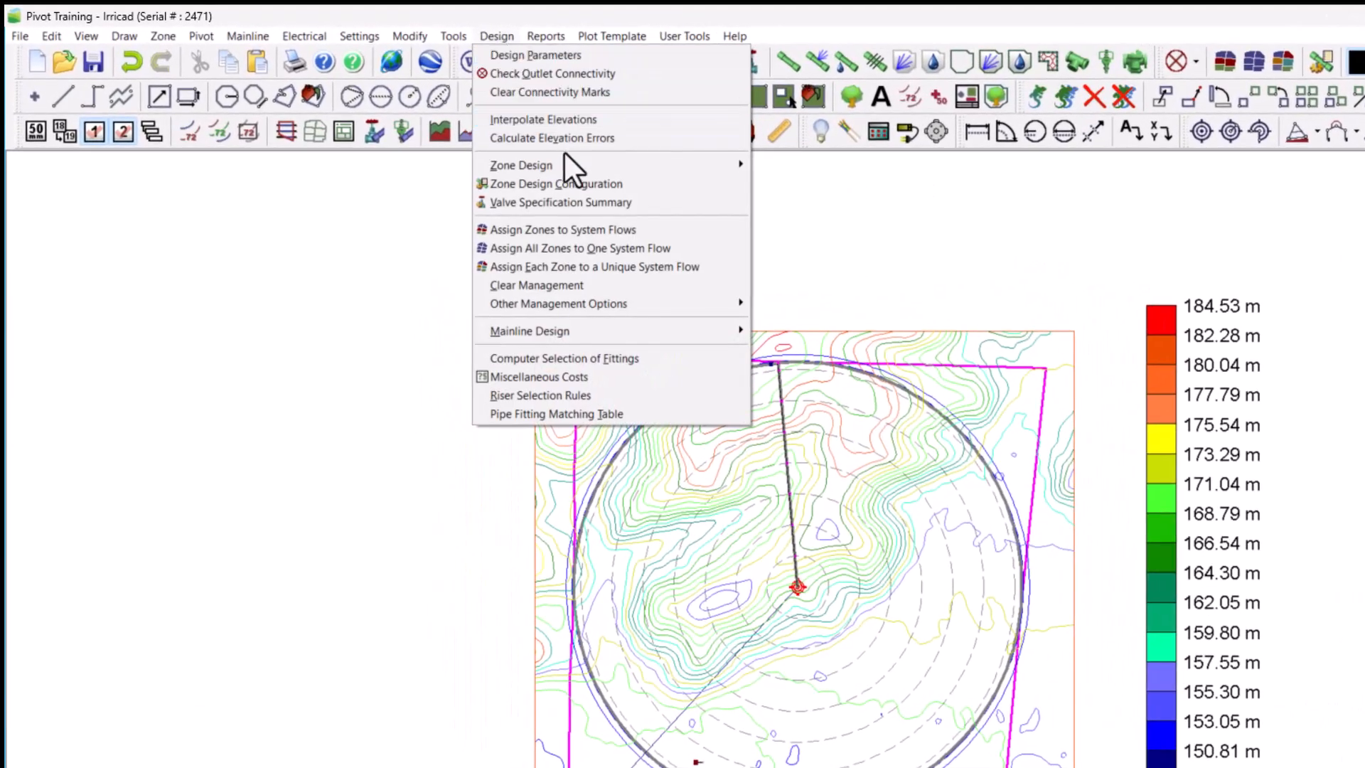
{"action": "mouse_move", "coordinate": [552, 160]}
{"action": "left_click", "coordinate": [808, 167]}
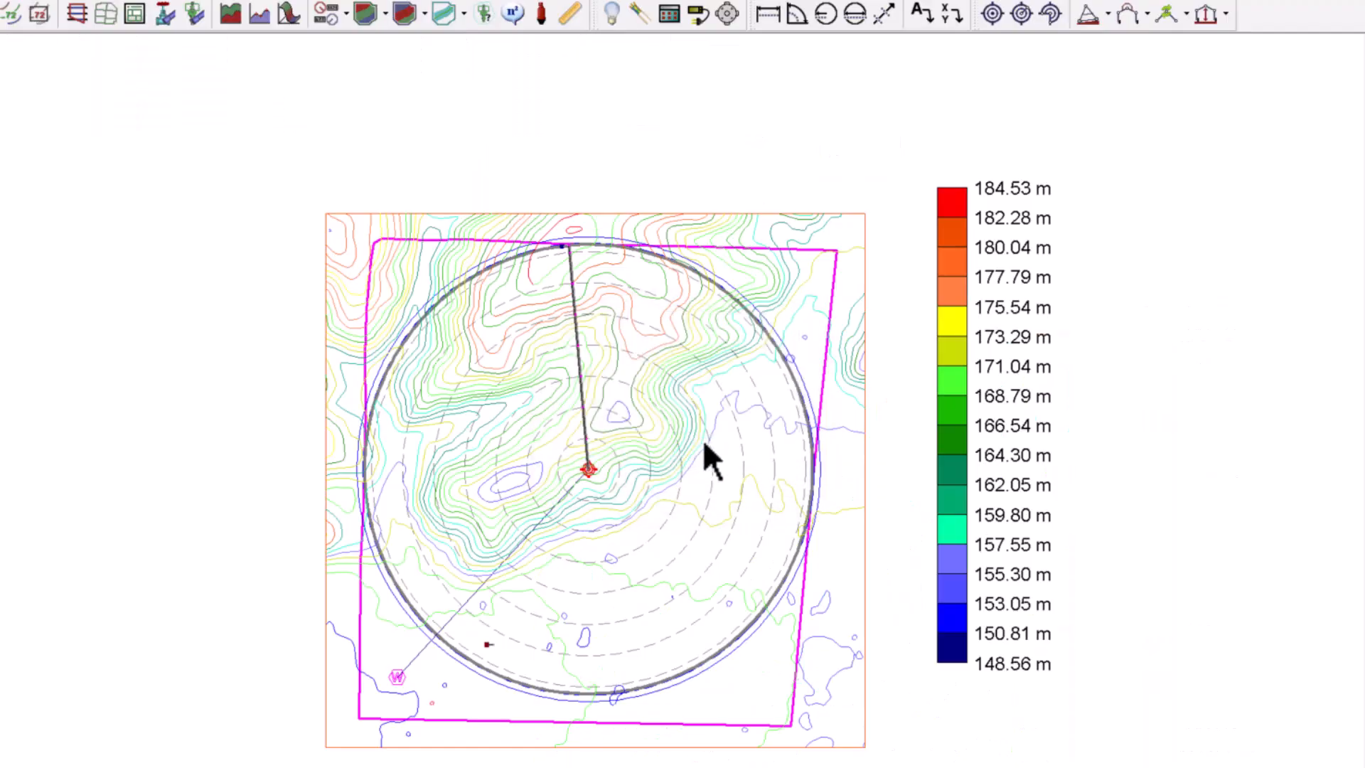
{"action": "left_click", "coordinate": [492, 35]}
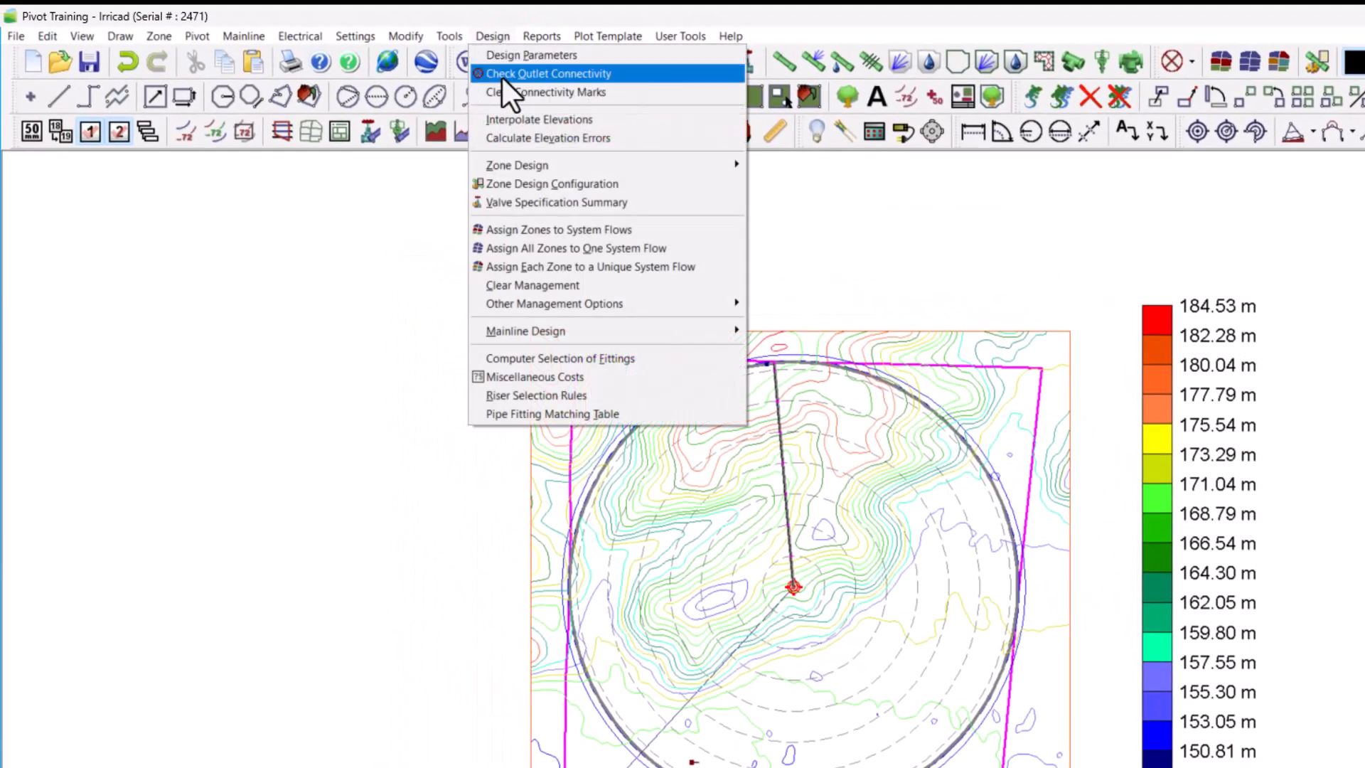
{"action": "mouse_move", "coordinate": [583, 327]}
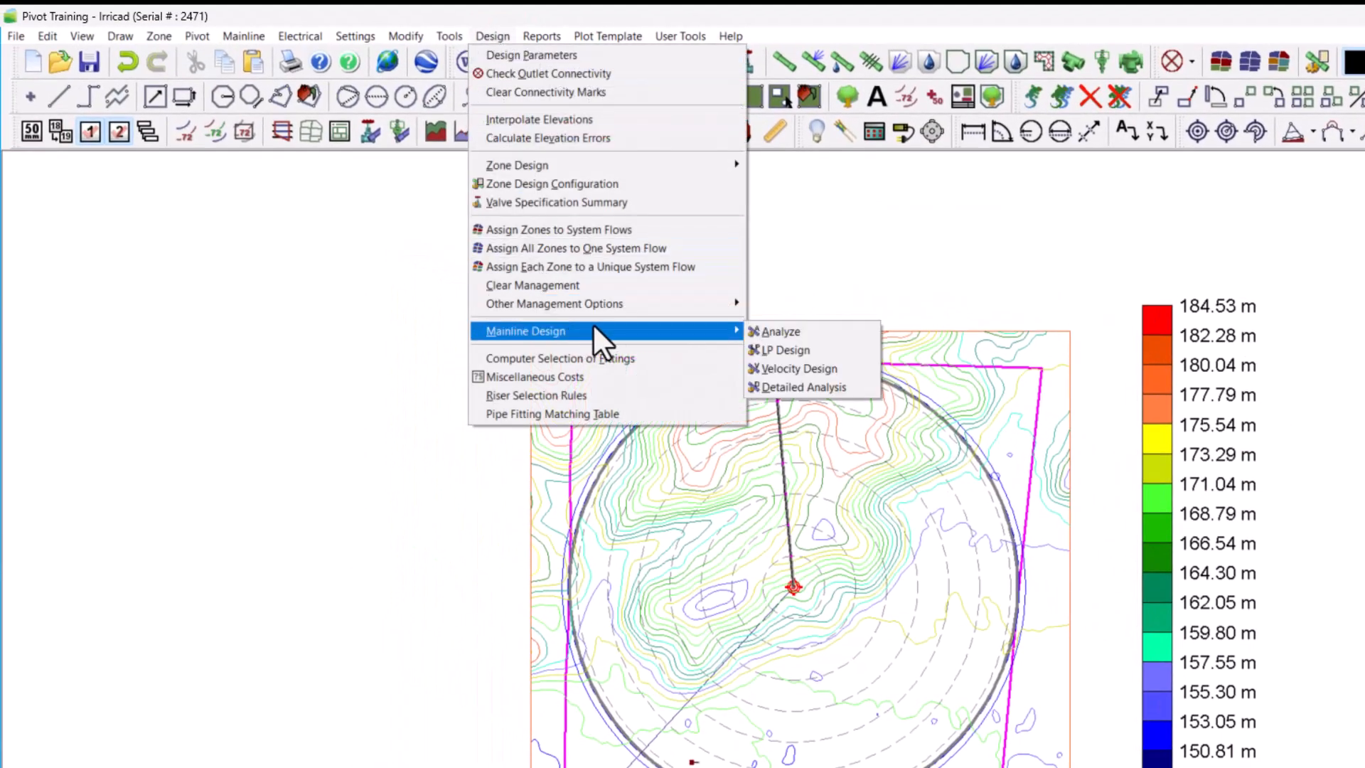
{"action": "left_click", "coordinate": [774, 332]}
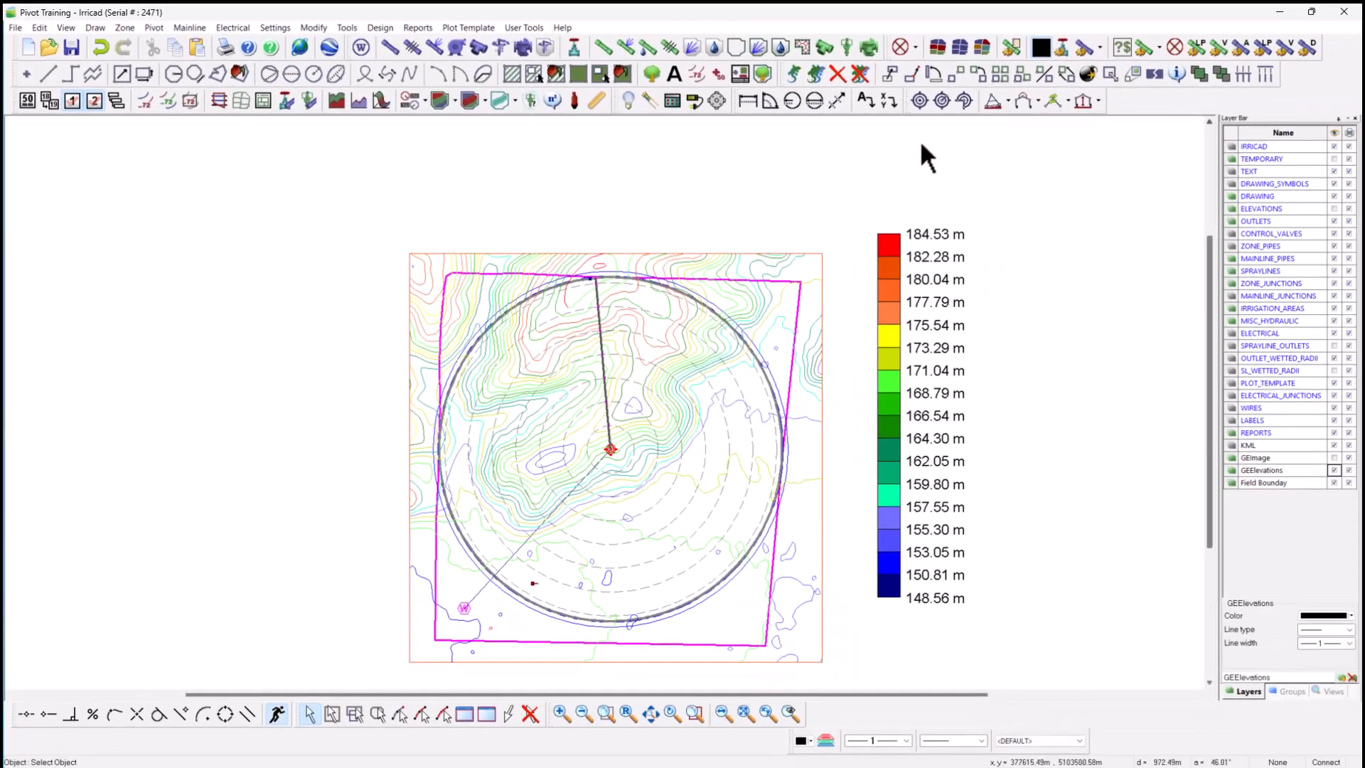
Show the updated zone pressure limits for all items and check the minimum pressure marker near the pivot arm's outer end.
{"action": "left_click", "coordinate": [419, 27]}
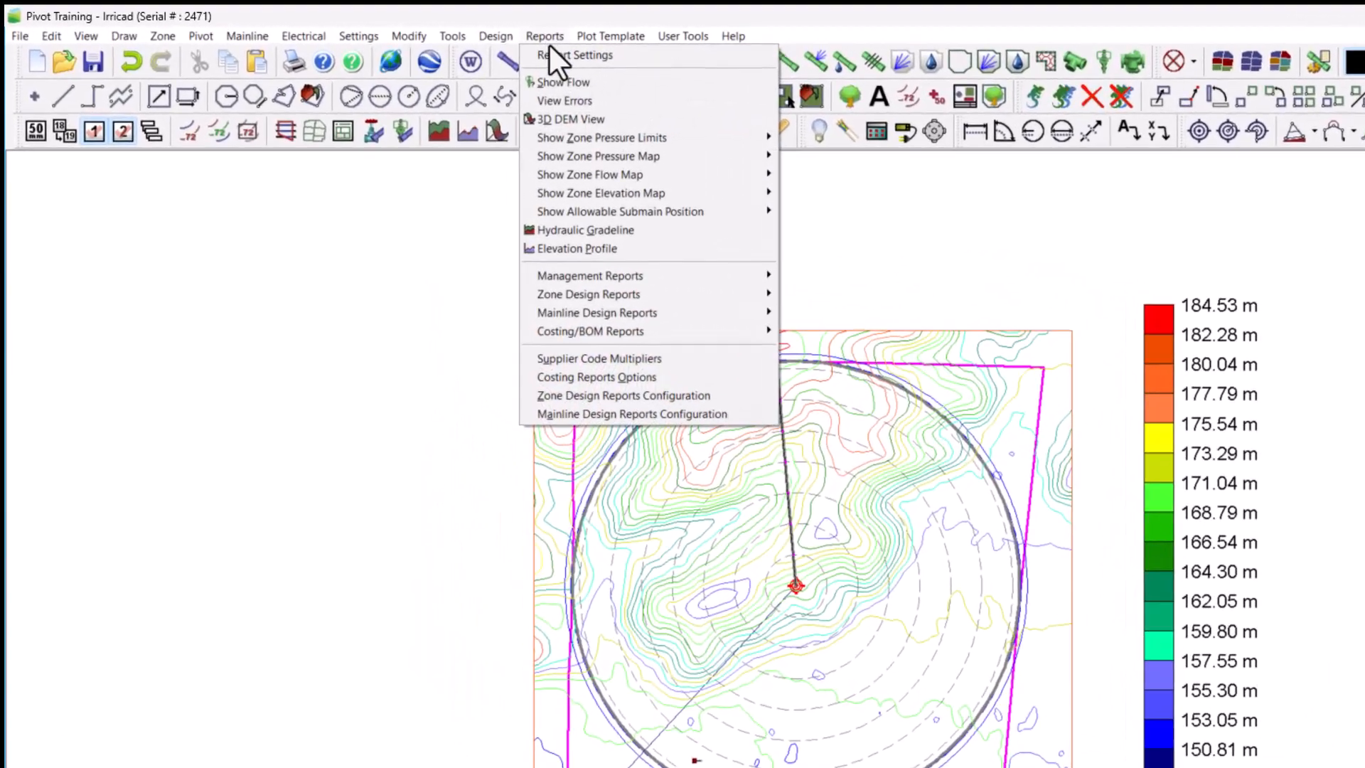
{"action": "mouse_move", "coordinate": [525, 120]}
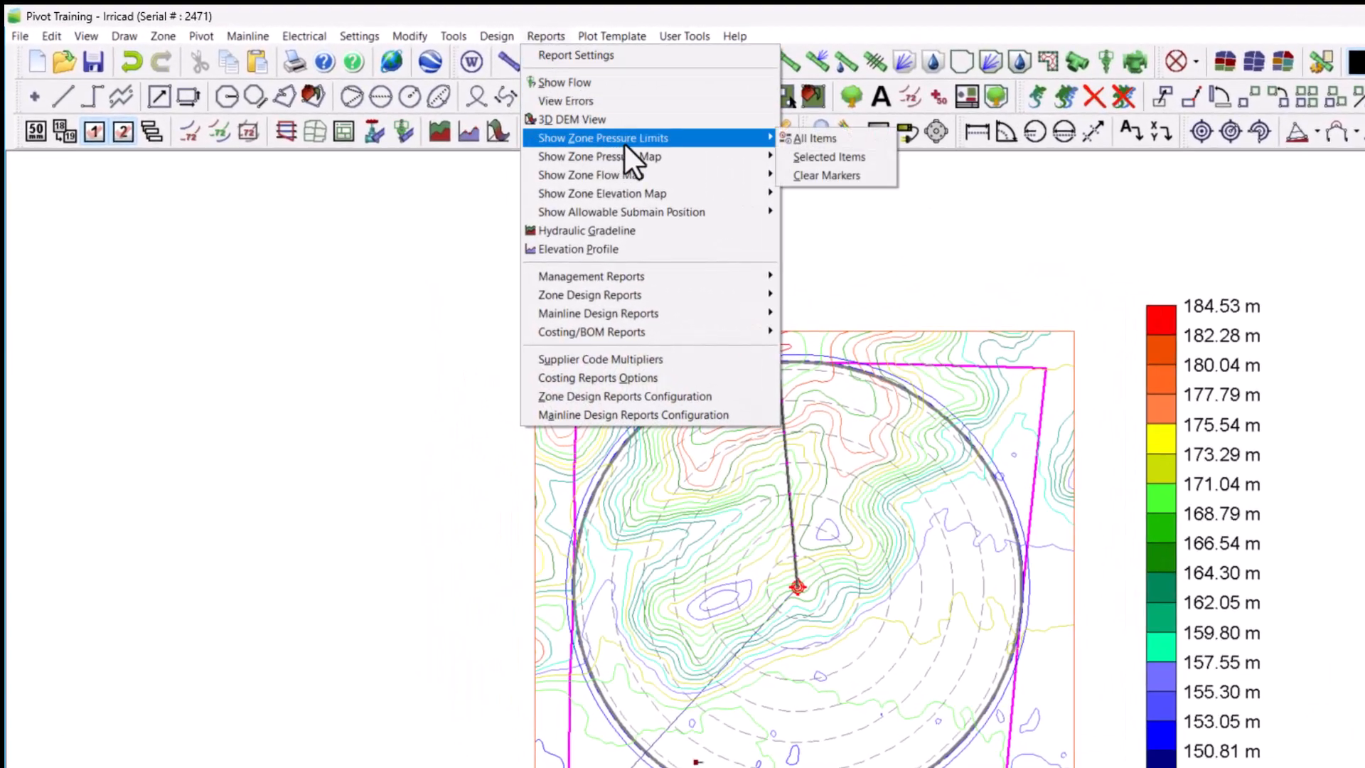
{"action": "left_click", "coordinate": [824, 138]}
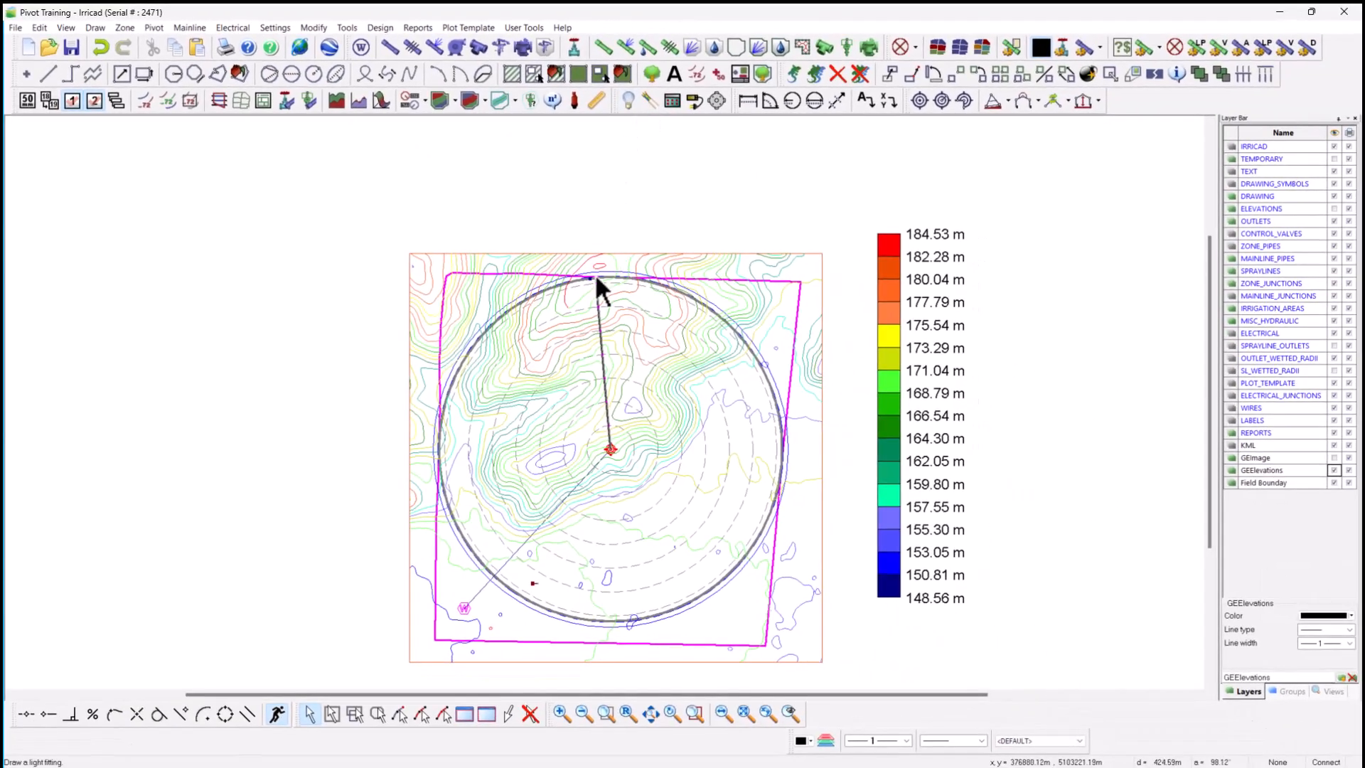
{"action": "scroll", "coordinate": [754, 358], "scroll_direction": "up", "scroll_amount": 5}
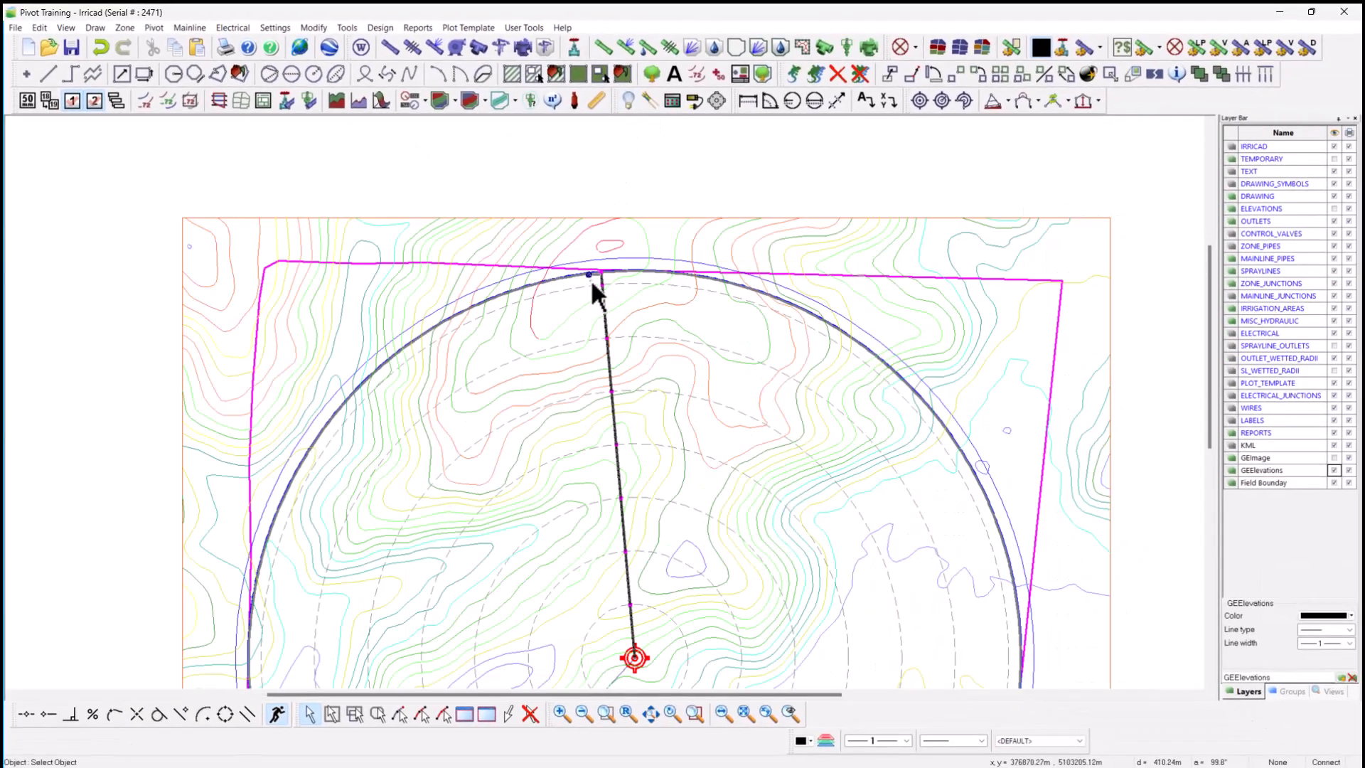
{"action": "scroll", "coordinate": [591, 278], "scroll_direction": "up", "scroll_amount": 4}
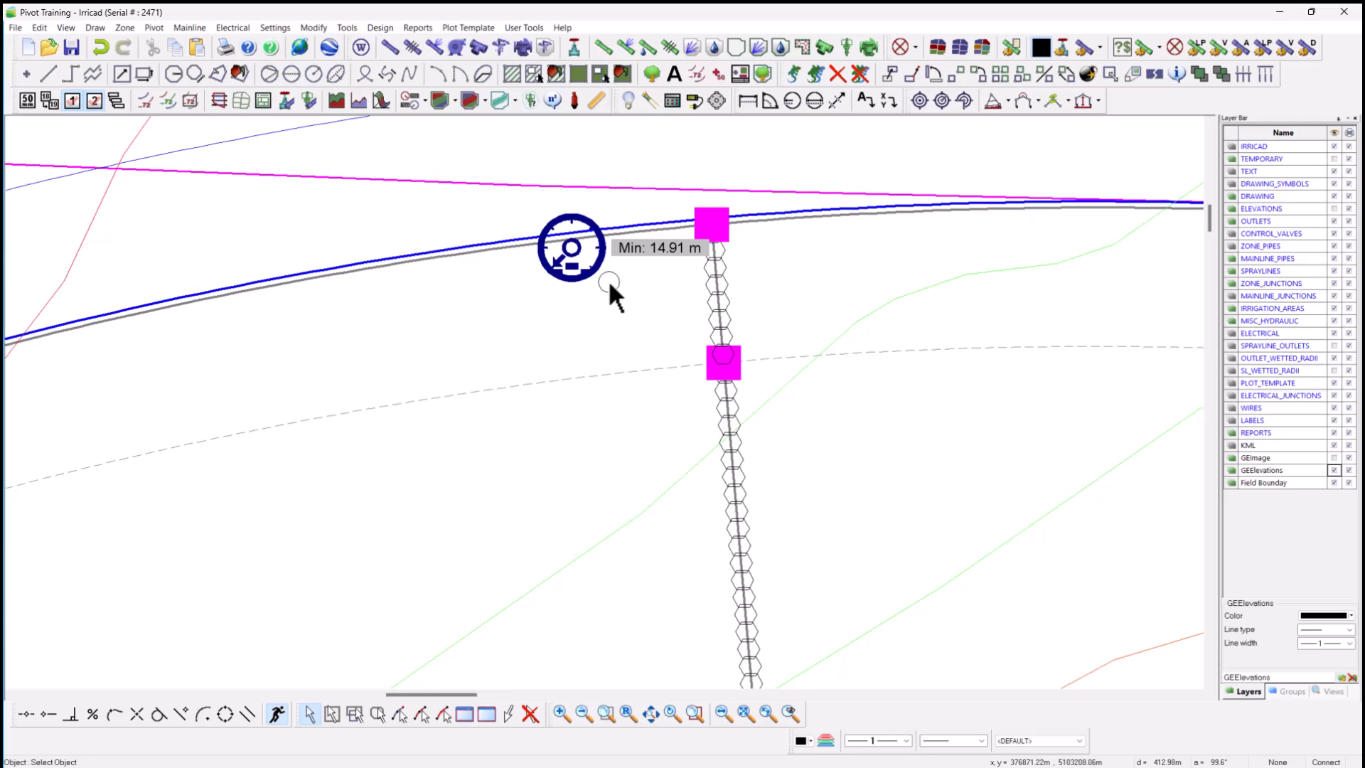
{"action": "scroll", "coordinate": [607, 279], "scroll_direction": "down", "scroll_amount": 10}
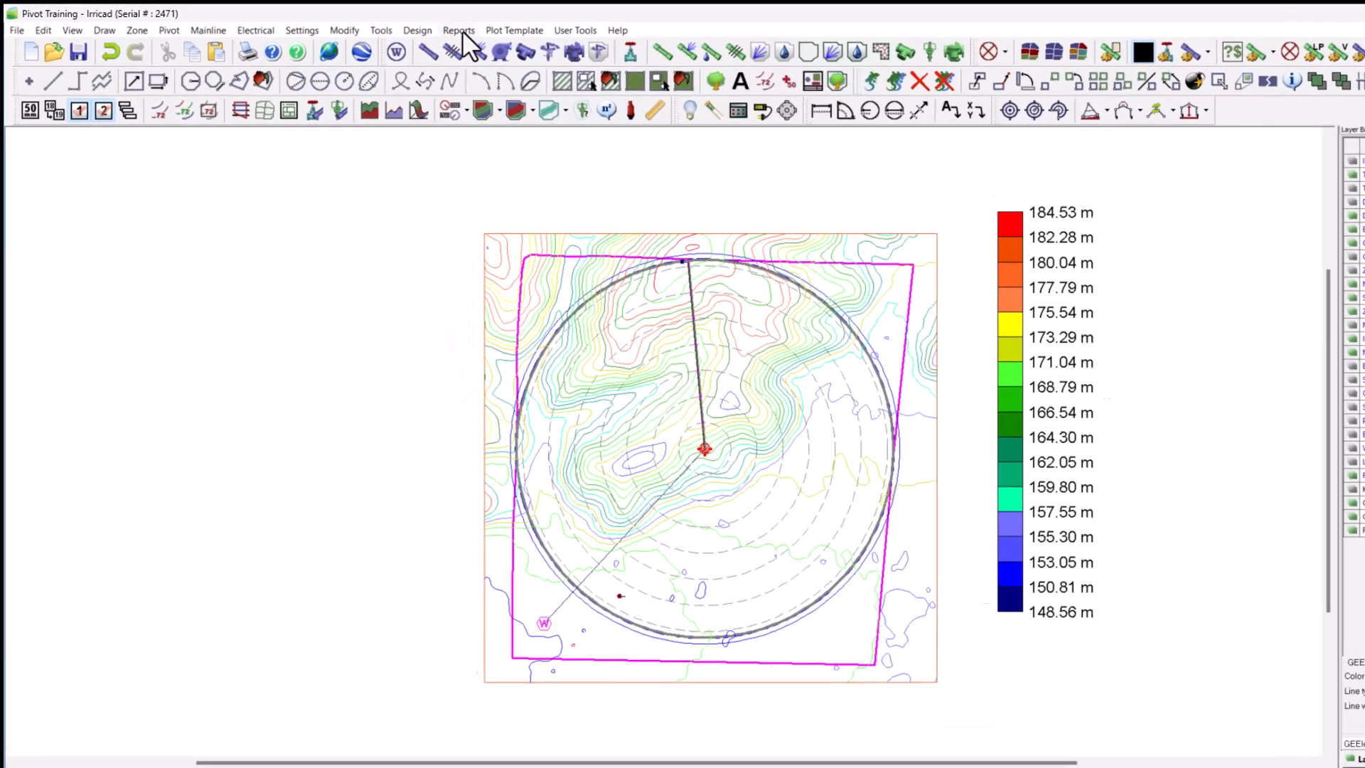
Open the System Duty Report from the mainline design reports.
{"action": "left_click", "coordinate": [462, 30]}
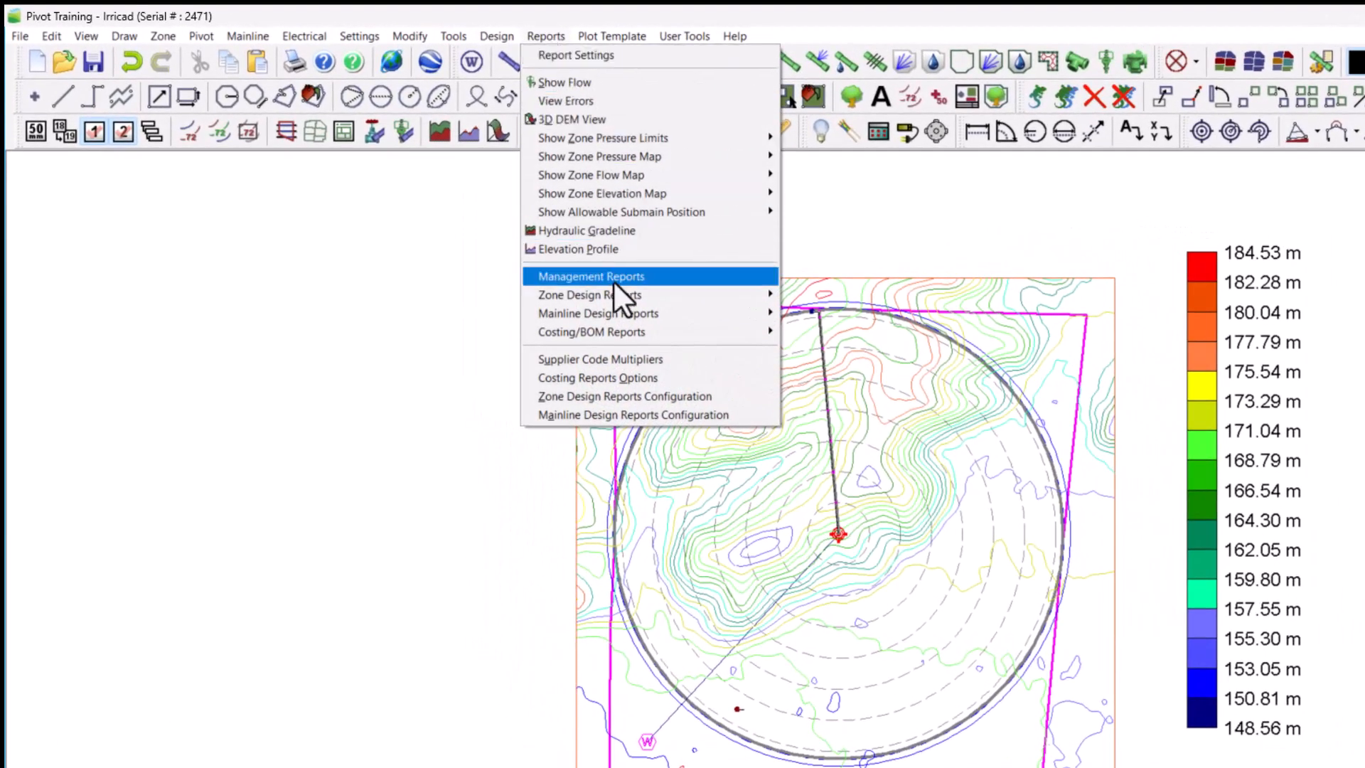
{"action": "mouse_move", "coordinate": [537, 266]}
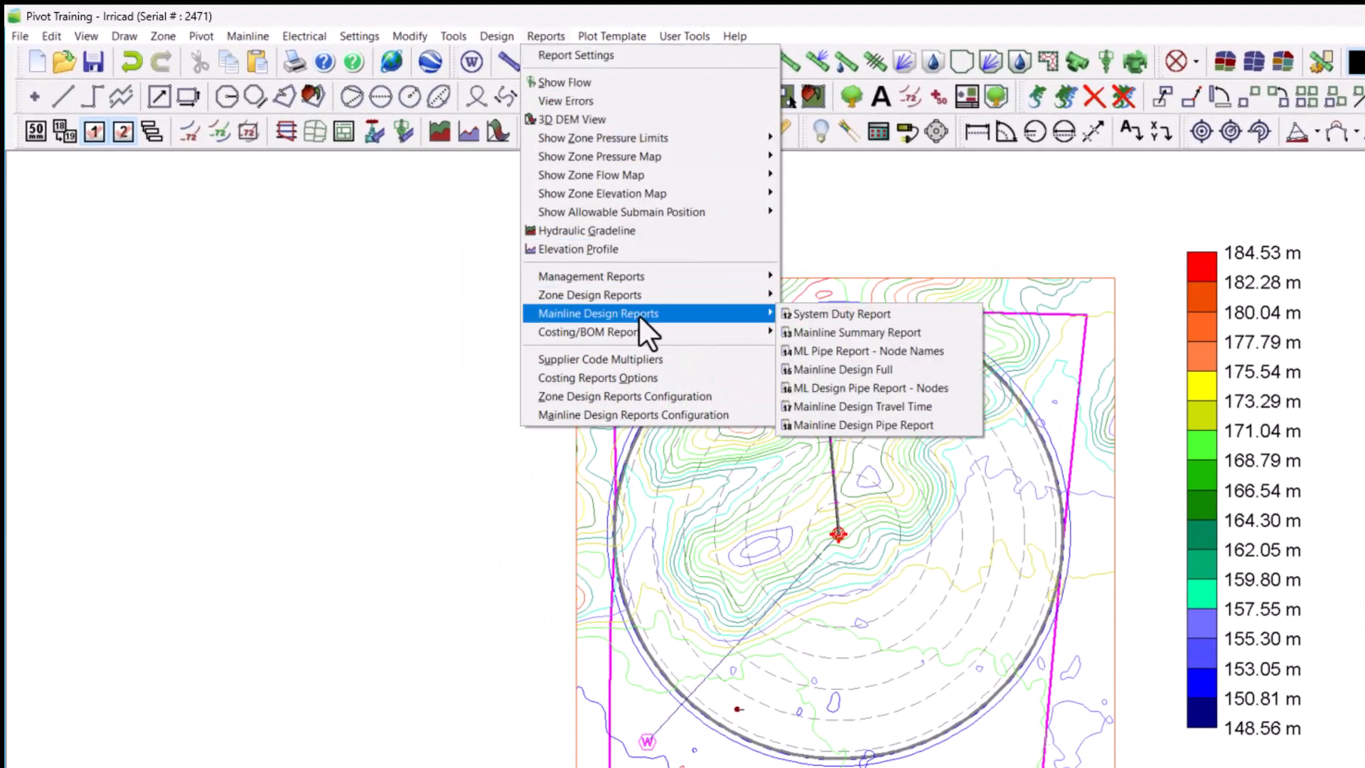
{"action": "left_click", "coordinate": [904, 318]}
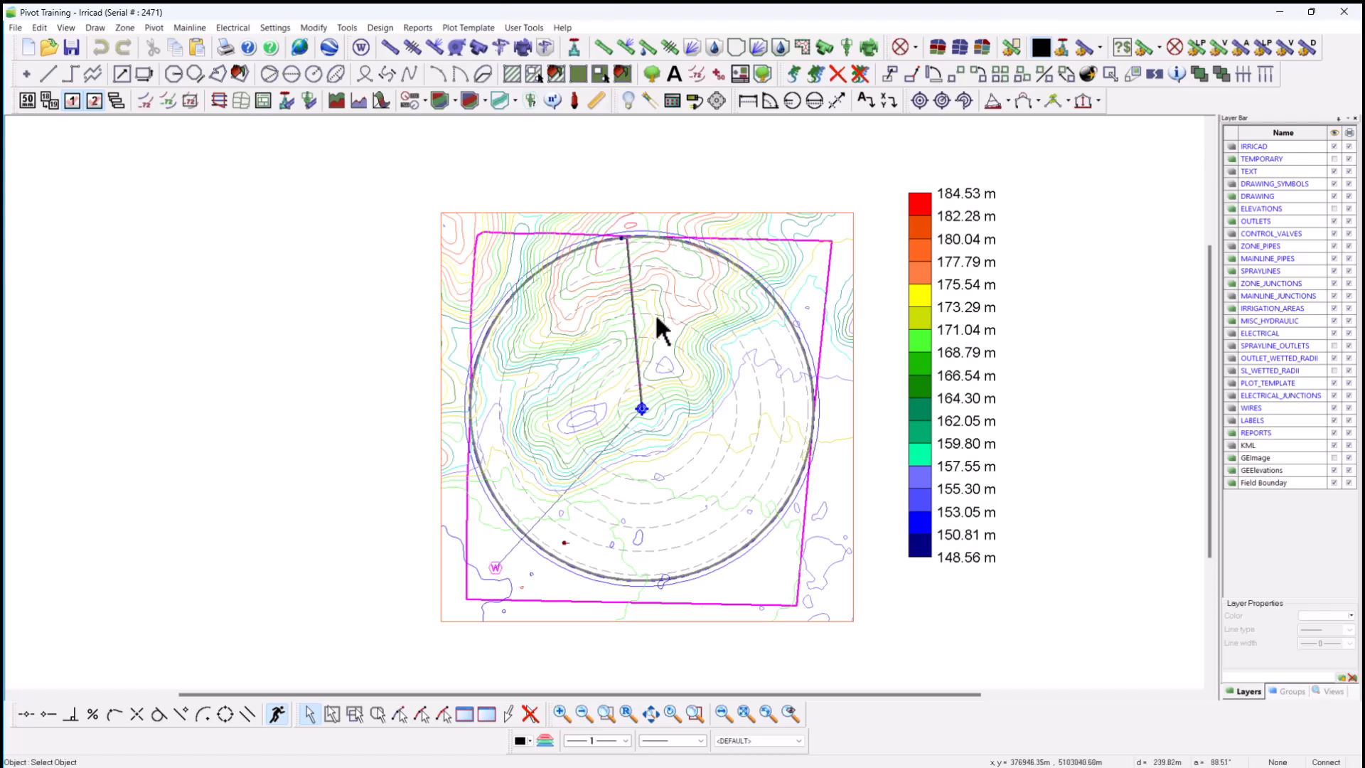
Select the pivot arm and display its hydraulic gradeline.
{"action": "scroll", "coordinate": [638, 334], "scroll_direction": "up", "scroll_amount": 5}
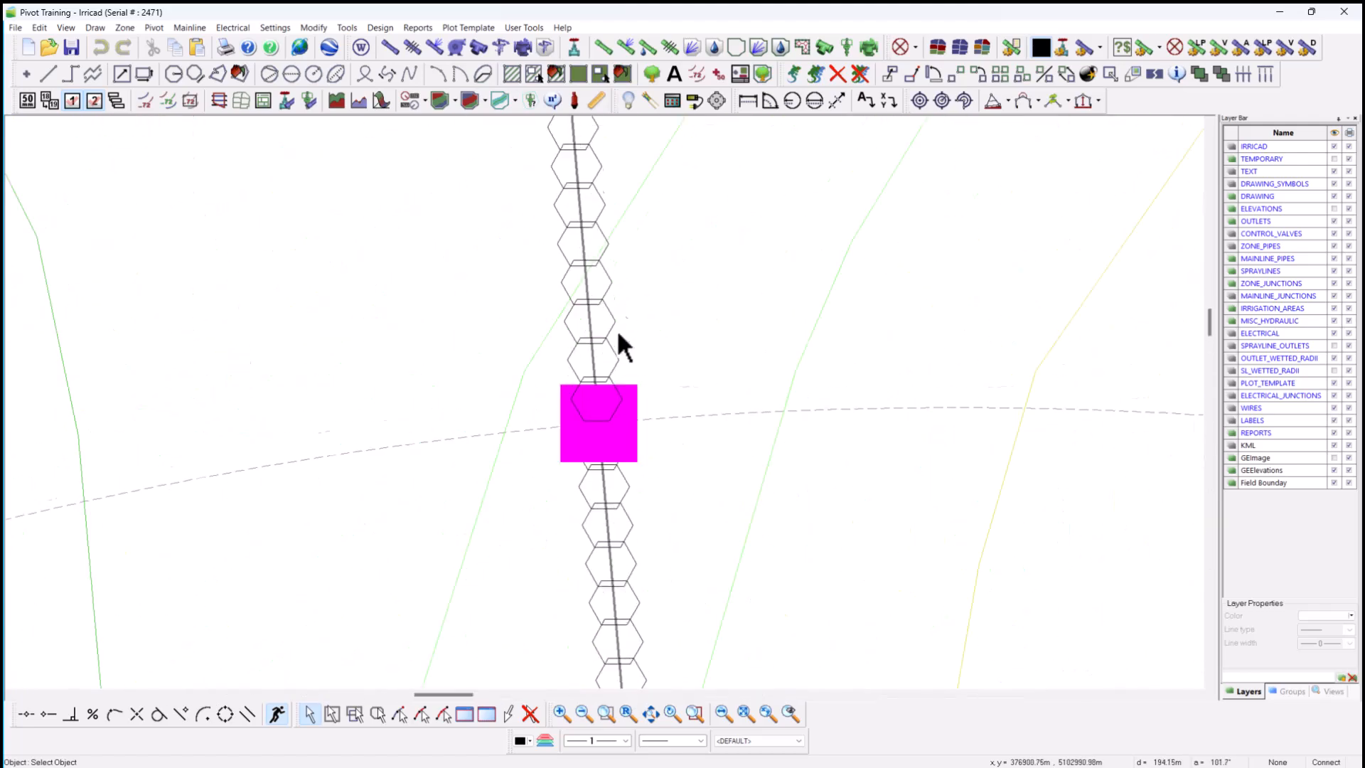
{"action": "scroll", "coordinate": [628, 316], "scroll_direction": "down", "scroll_amount": 6}
{"action": "scroll", "coordinate": [626, 315], "scroll_direction": "down", "scroll_amount": 2}
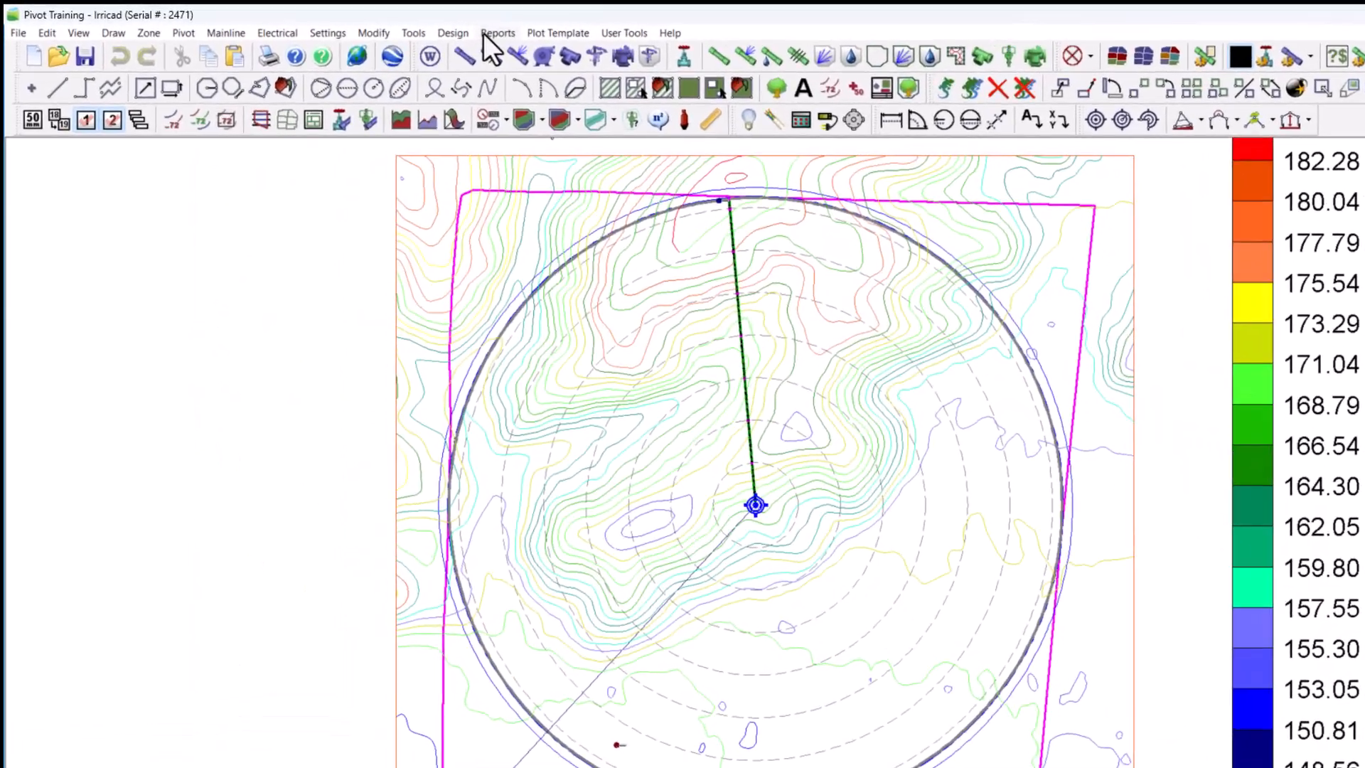
{"action": "left_click", "coordinate": [417, 27]}
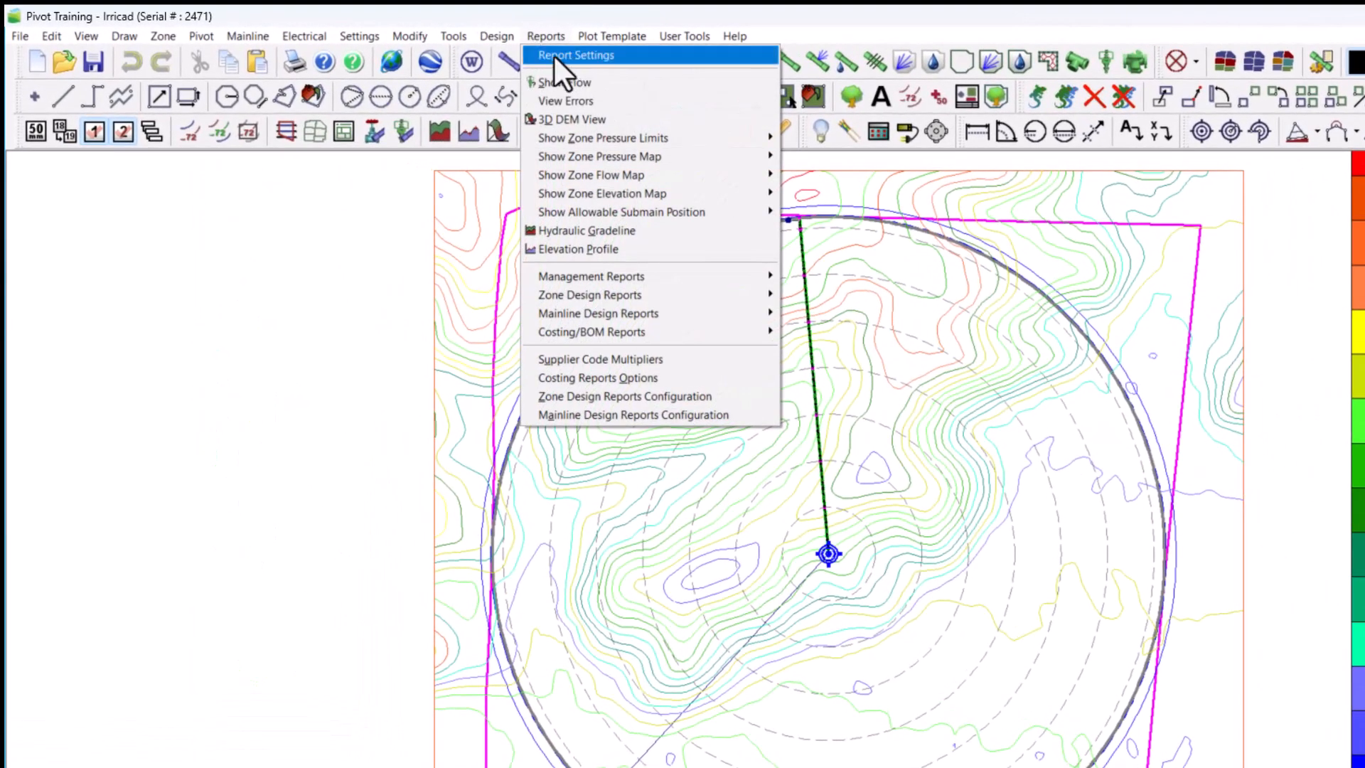
{"action": "left_click", "coordinate": [680, 228]}
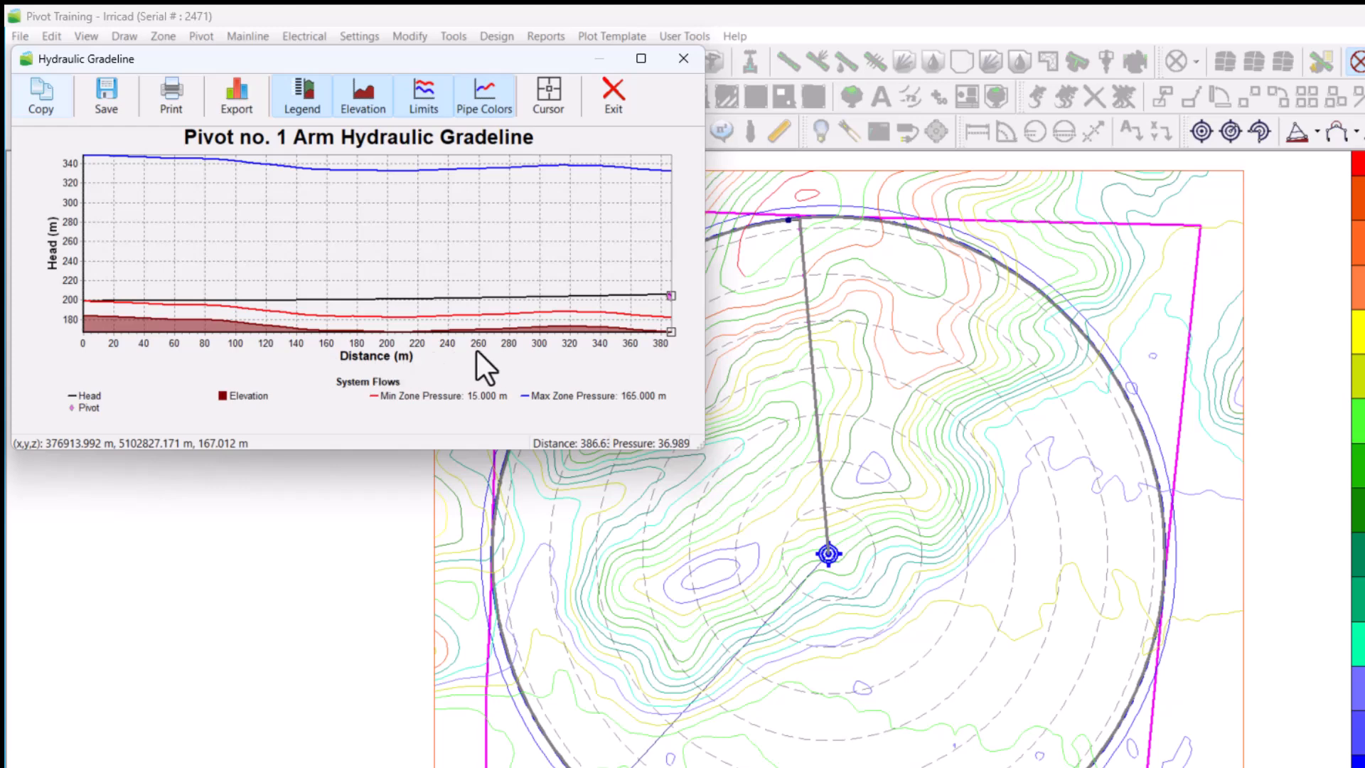
Check the head and pressure along the pivot arm on the hydraulic gradeline graph, and close the graph.
{"action": "left_click", "coordinate": [178, 299]}
{"action": "left_click", "coordinate": [747, 317]}
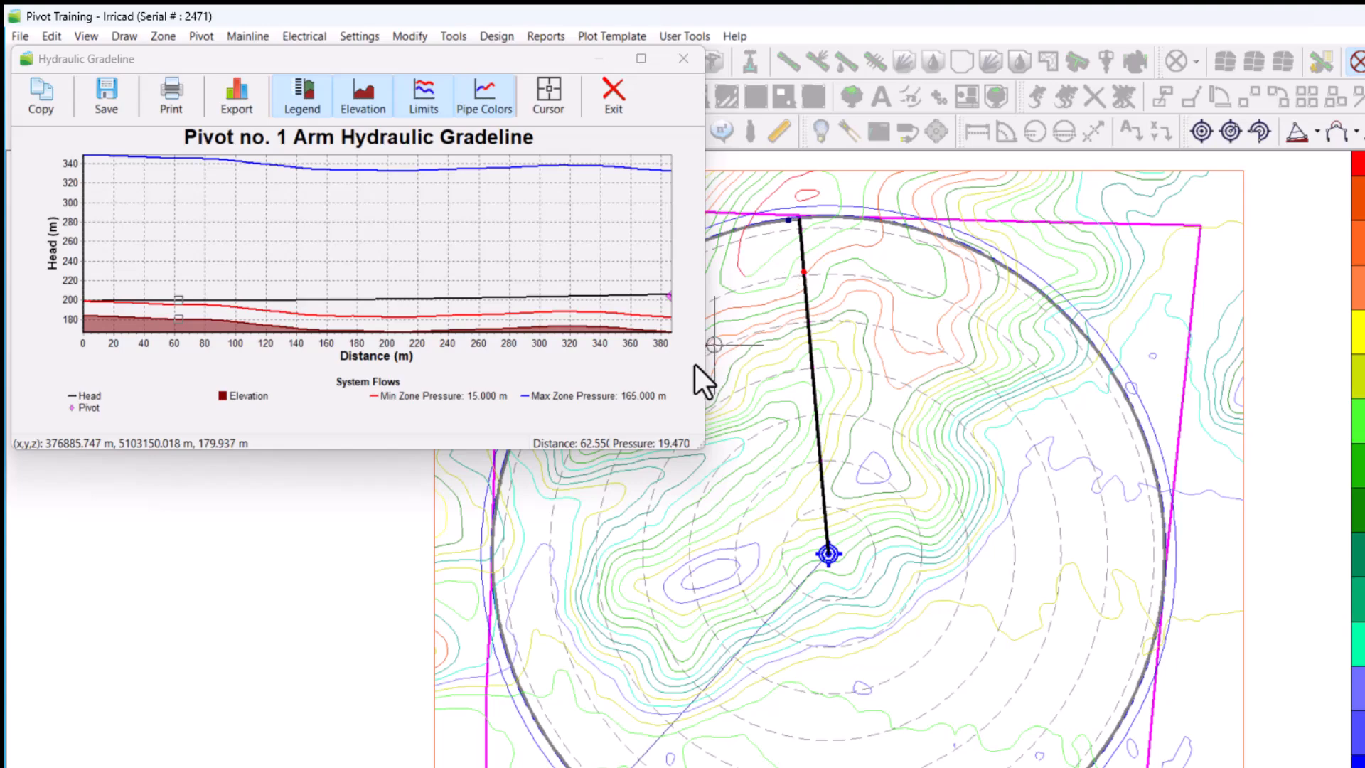
{"action": "left_click", "coordinate": [690, 337]}
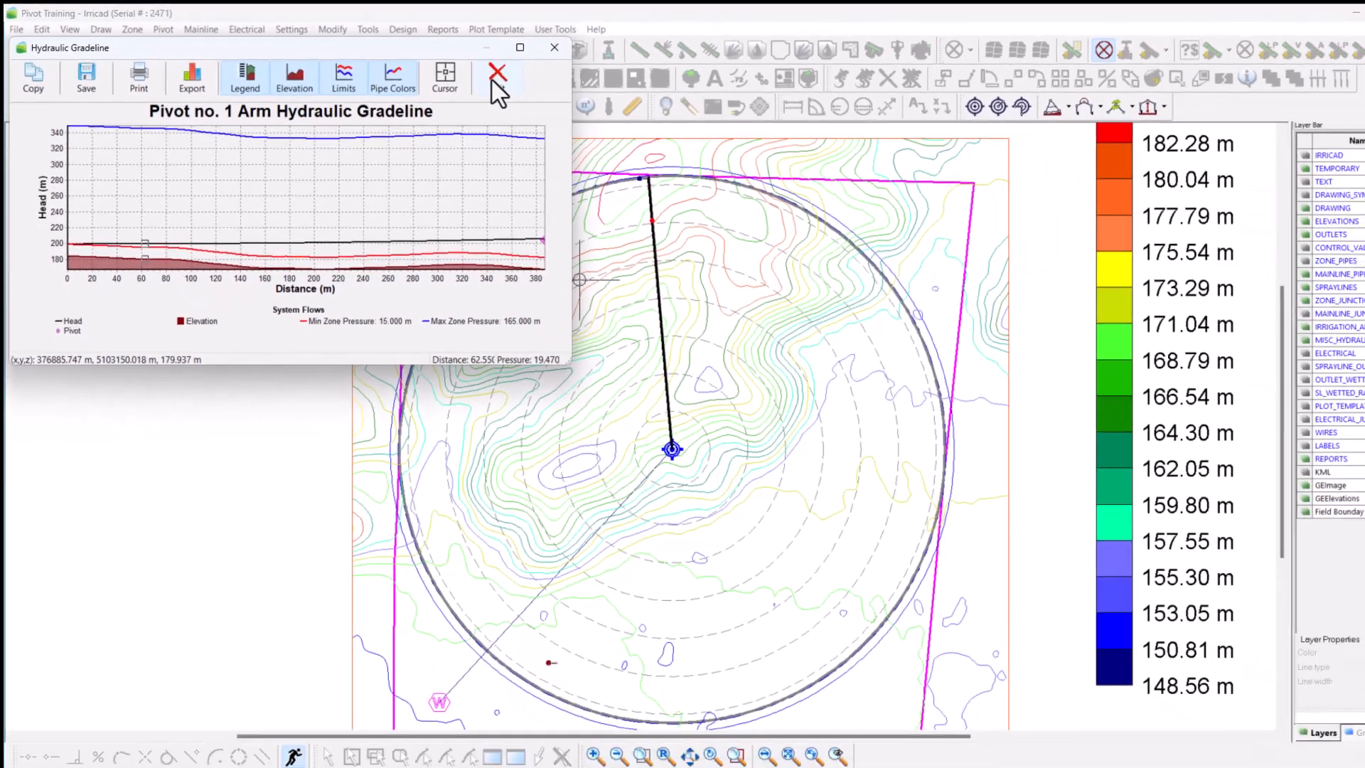
{"action": "left_click", "coordinate": [611, 104]}
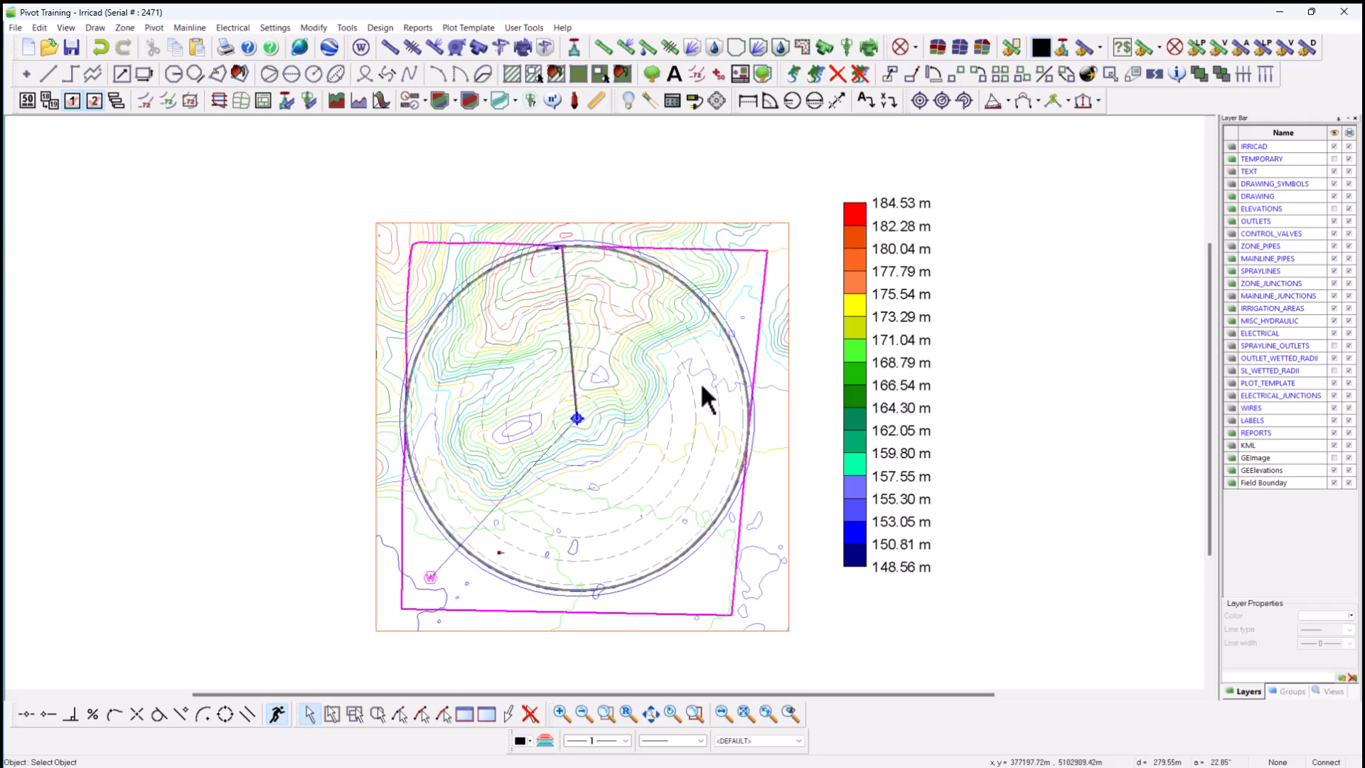
Display the elevation profile of the pivot's wheel track 4, examine the terrain along it, and close the graph.
{"action": "left_click", "coordinate": [672, 420]}
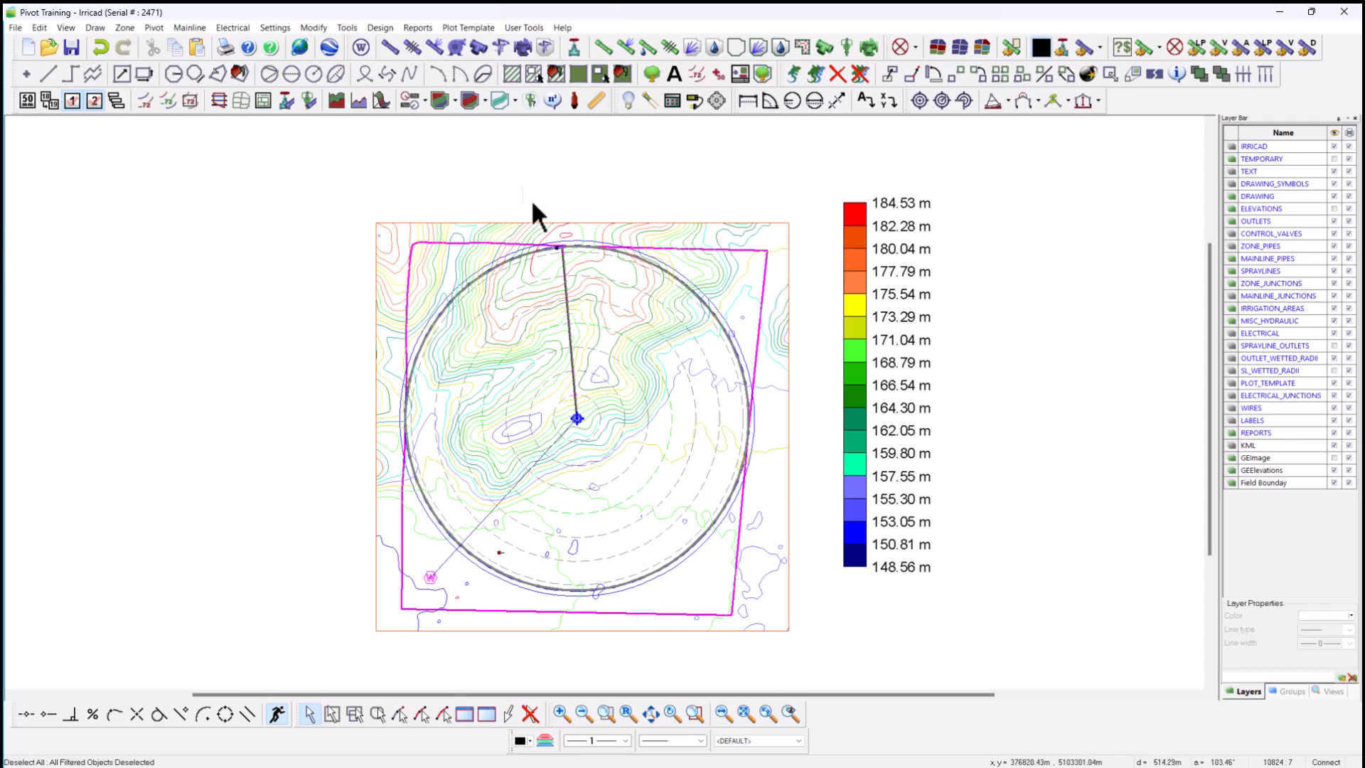
{"action": "left_click", "coordinate": [417, 28]}
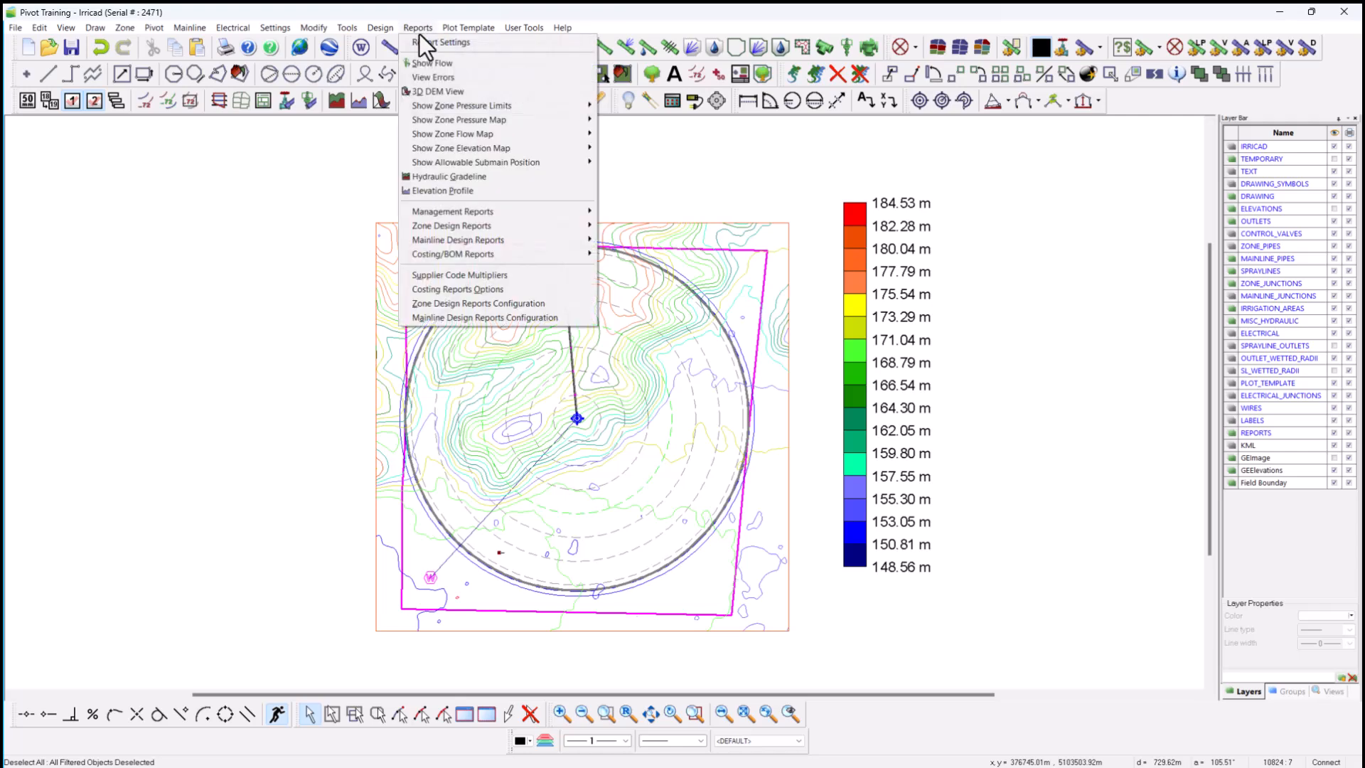
{"action": "left_click", "coordinate": [528, 189]}
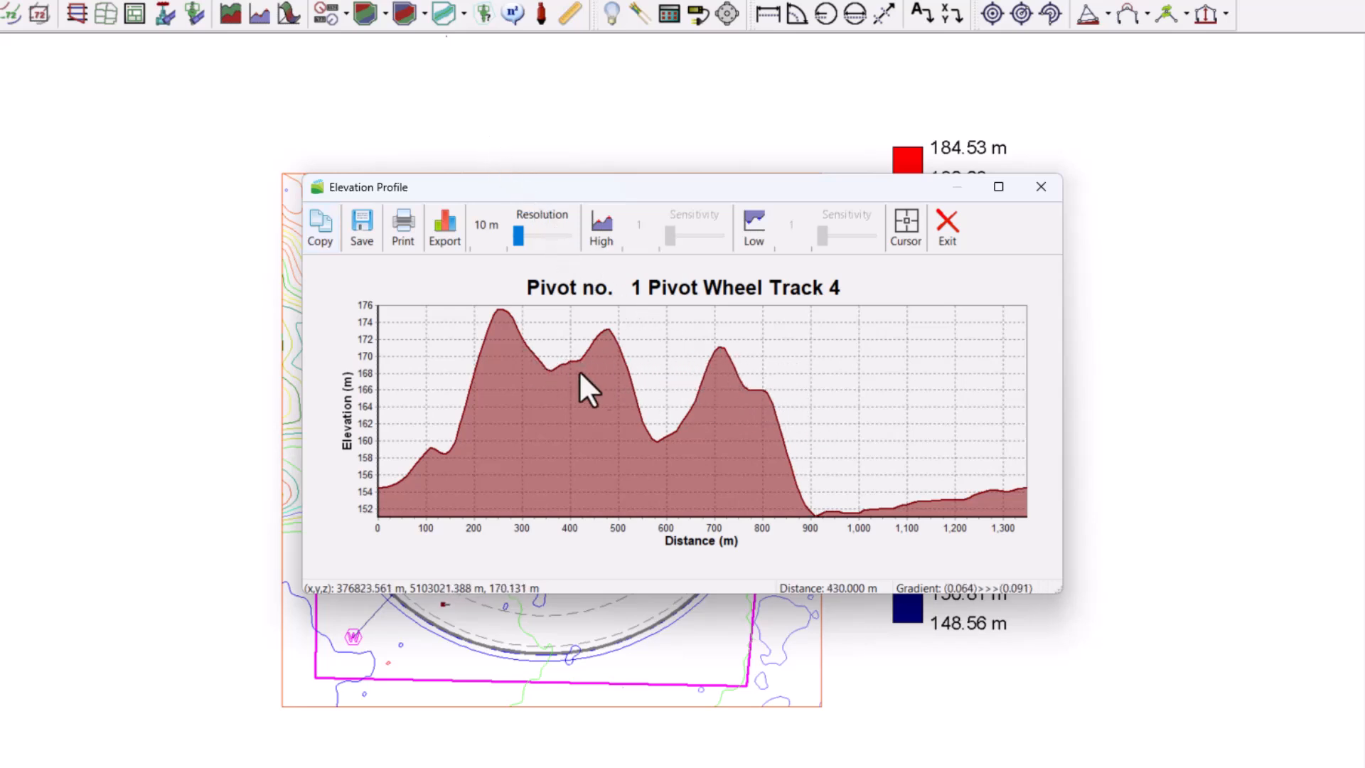
{"action": "left_click", "coordinate": [948, 231]}
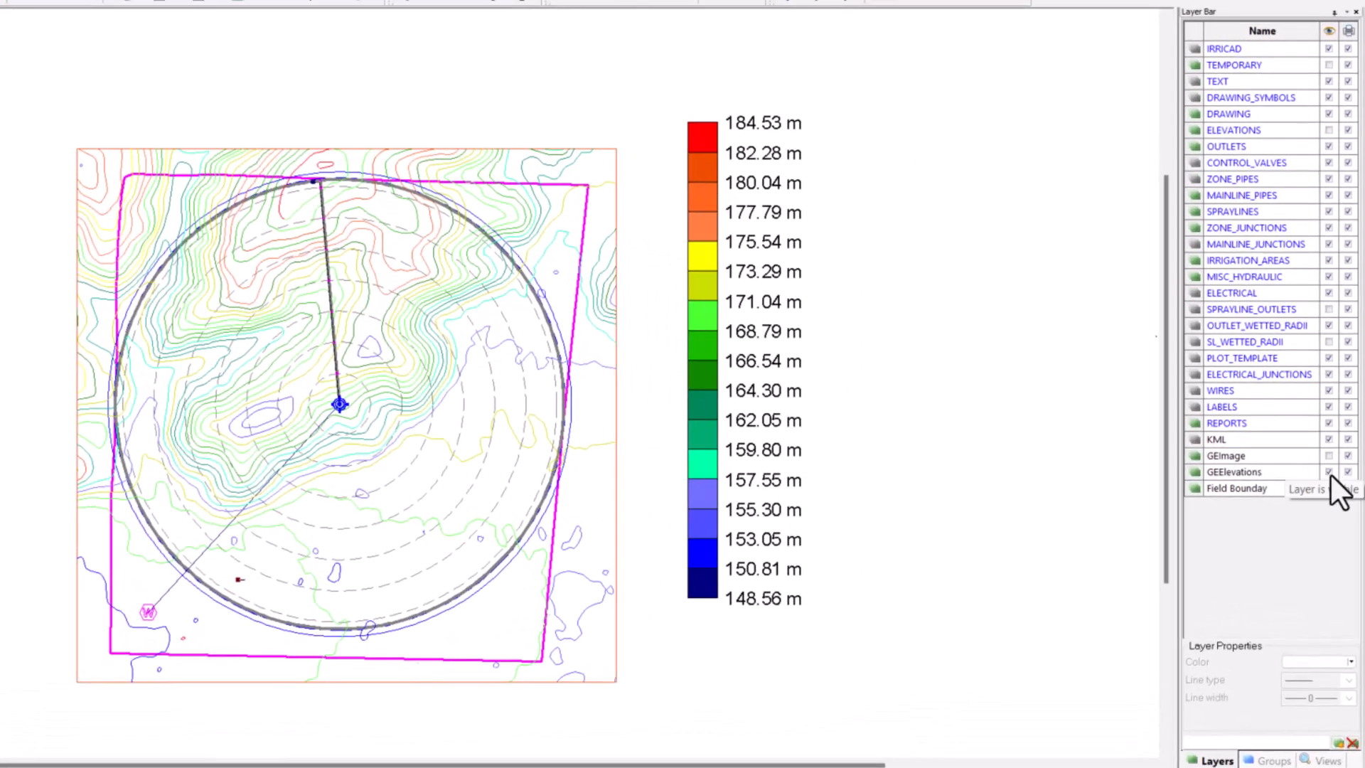
Hide the GEElevations layer and open the zone pressure map settings for the selected pivot.
{"action": "left_click", "coordinate": [1328, 473]}
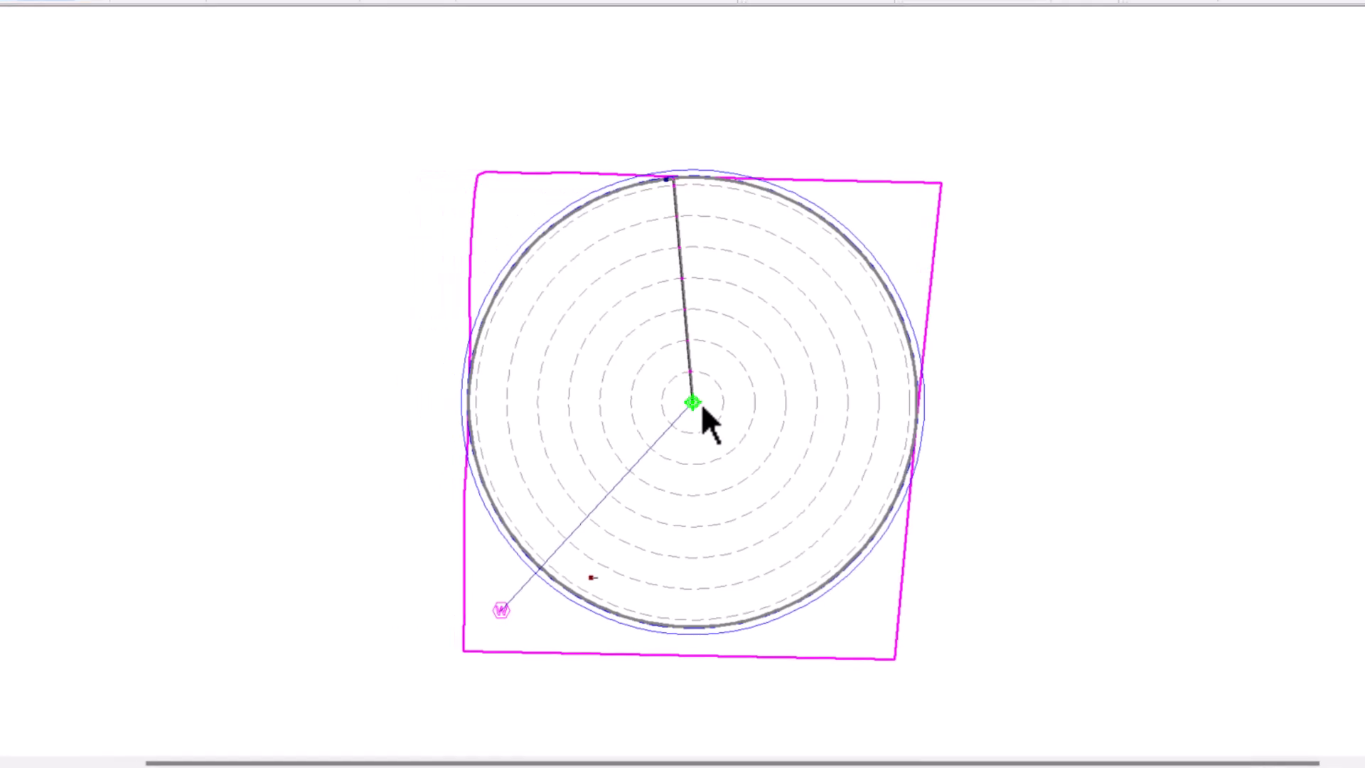
{"action": "left_click", "coordinate": [531, 6]}
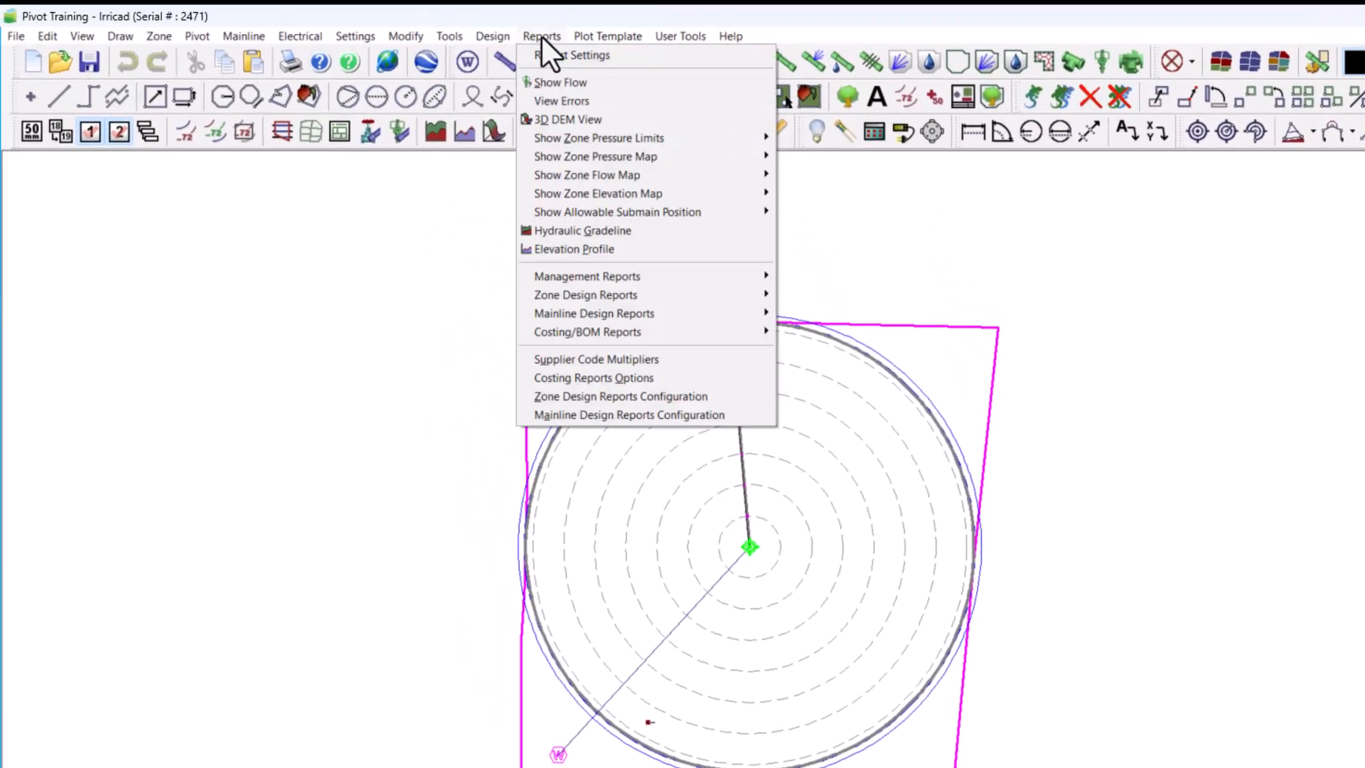
{"action": "mouse_move", "coordinate": [600, 157]}
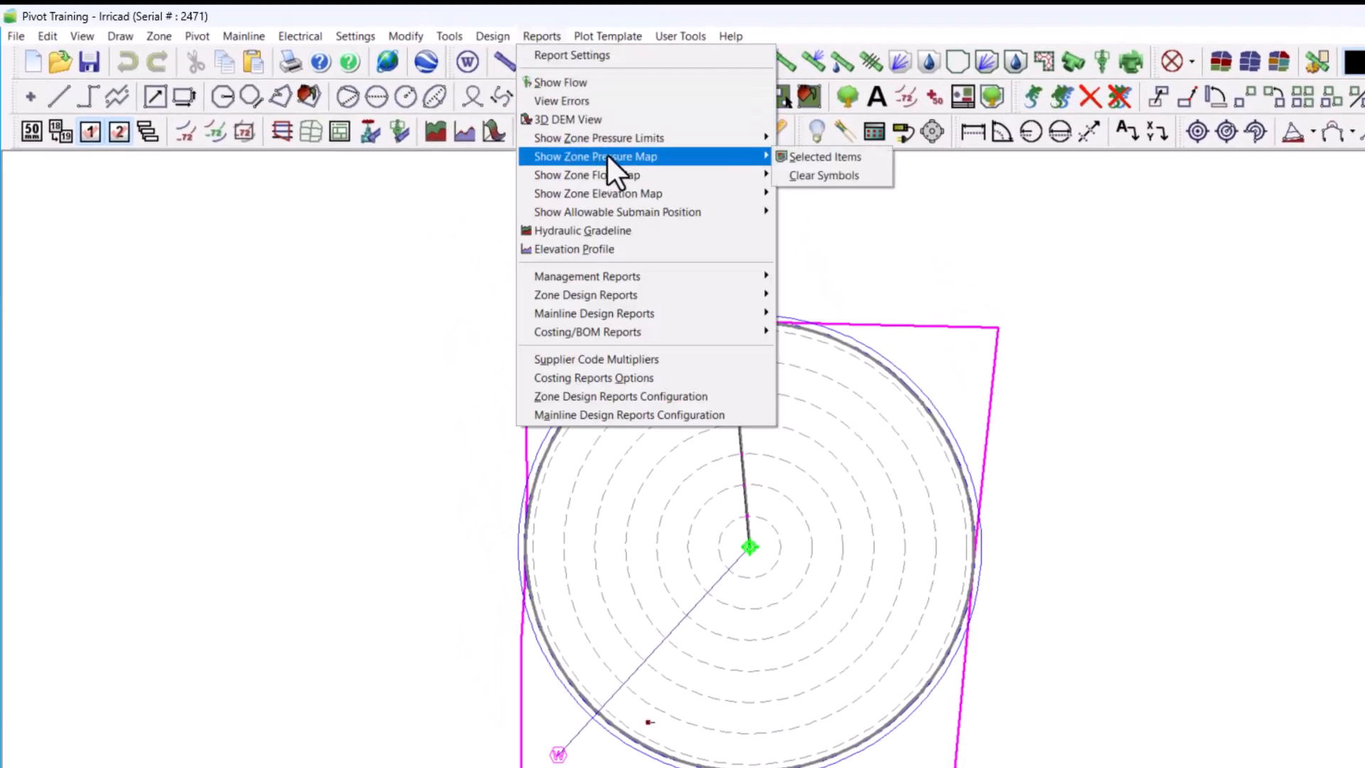
{"action": "left_click", "coordinate": [800, 157]}
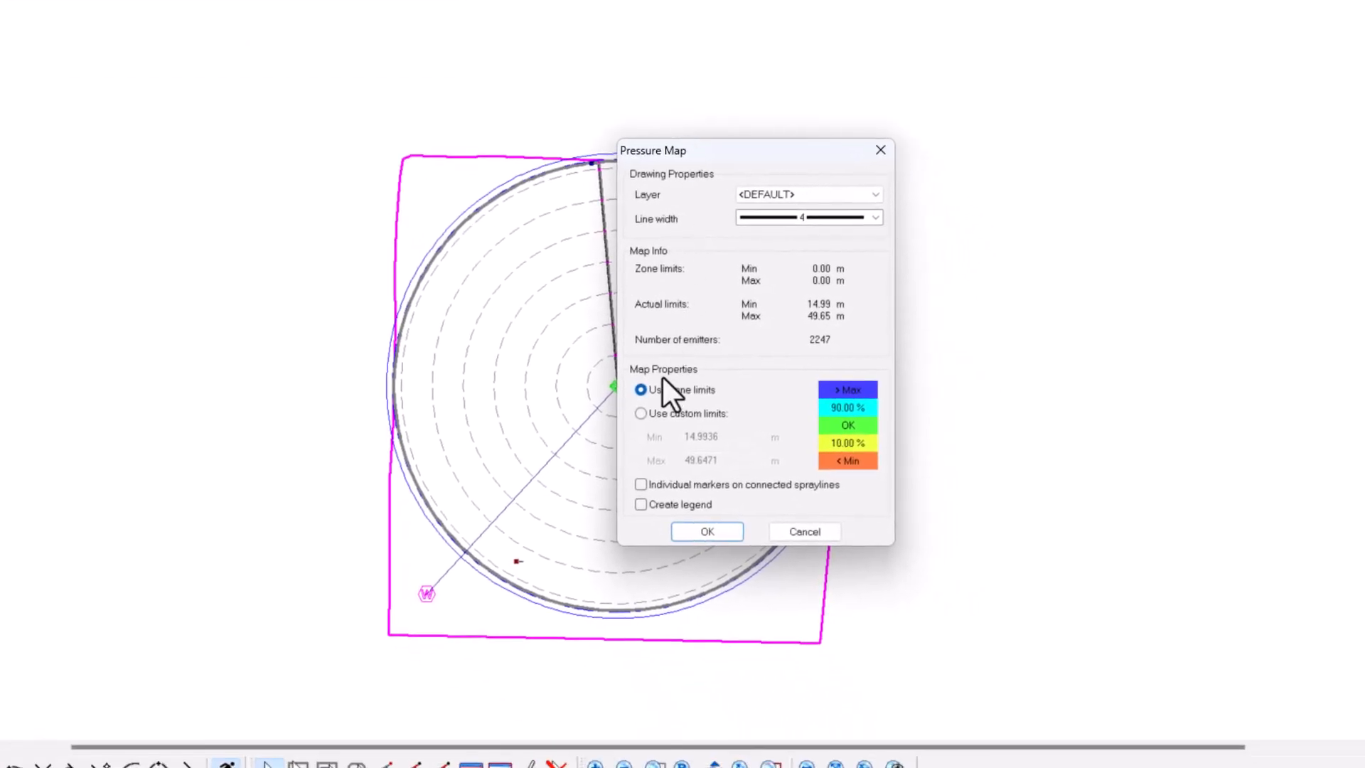
Generate the pivot's zone pressure map with custom limits of 15 m minimum and 40 m maximum, including a legend.
{"action": "left_click", "coordinate": [641, 413]}
{"action": "left_click_drag", "start_coordinate": [725, 439], "coordinate": [666, 437]}
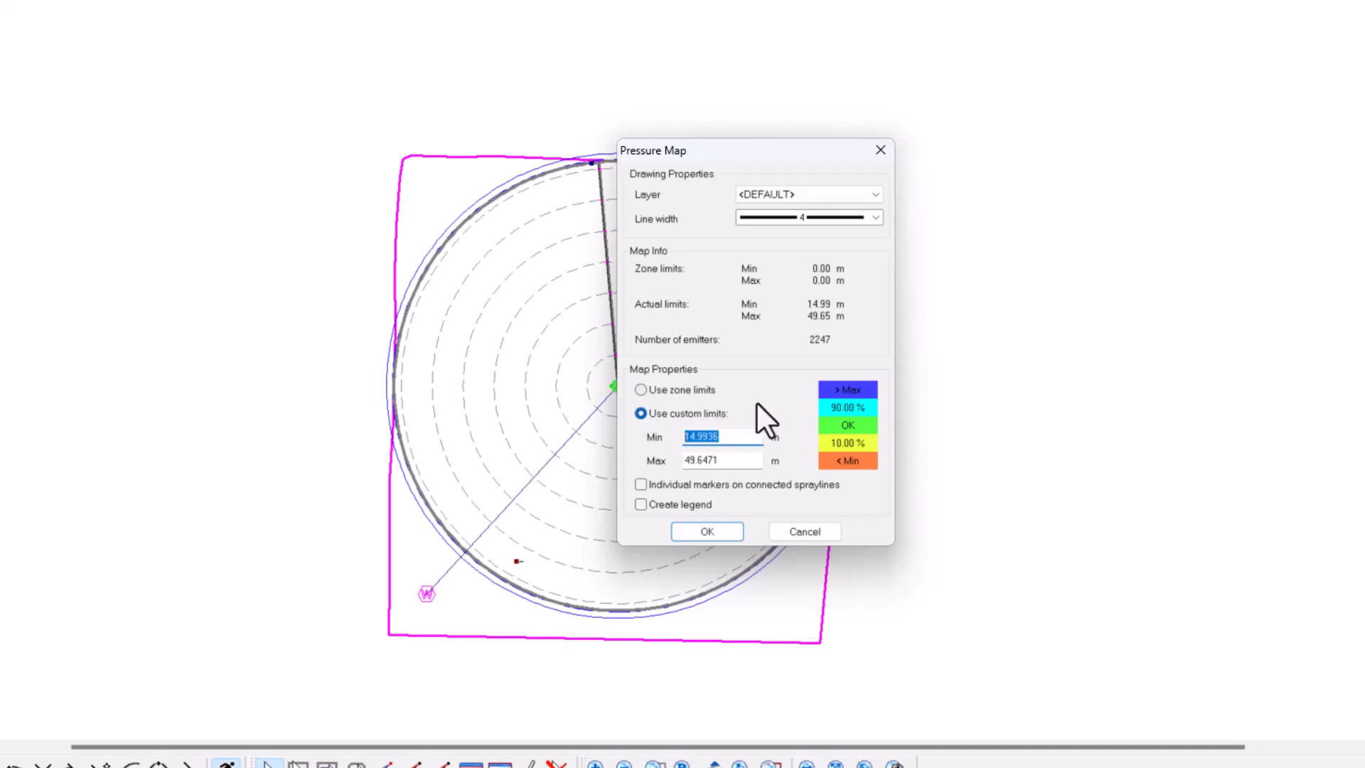
{"action": "type", "text": "15"}
{"action": "left_click_drag", "start_coordinate": [730, 460], "coordinate": [661, 459]}
{"action": "type", "text": "40"}
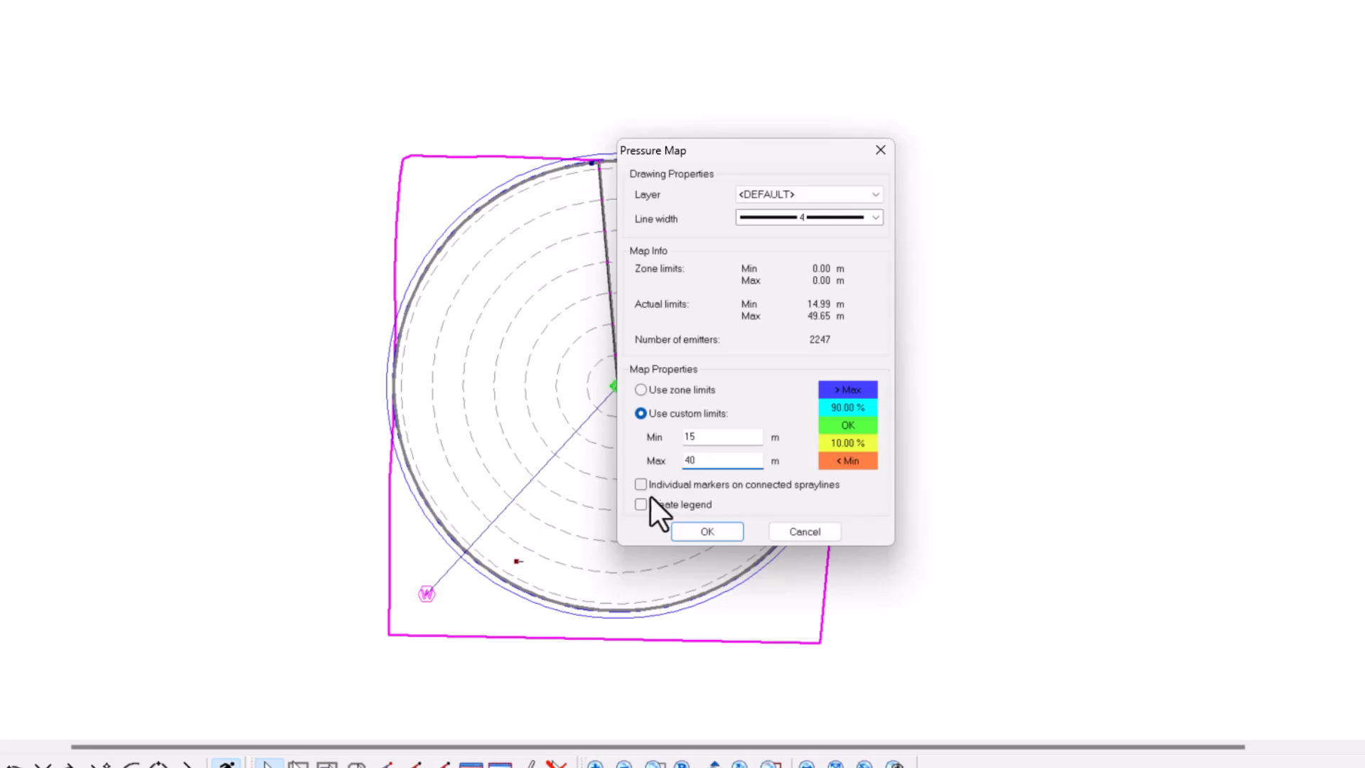
{"action": "left_click", "coordinate": [640, 504]}
{"action": "left_click", "coordinate": [731, 531]}
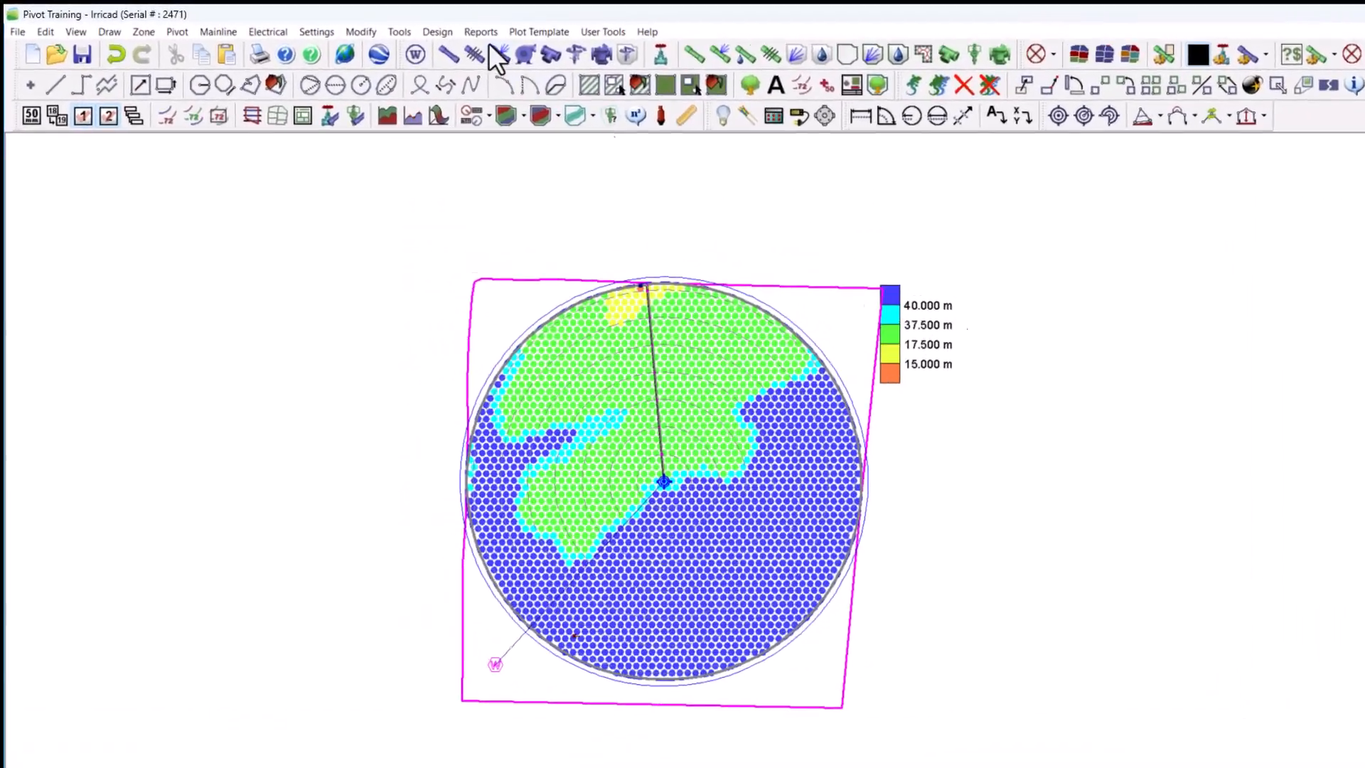
Clear the zone pressure map symbols from the drawing.
{"action": "left_click", "coordinate": [417, 27]}
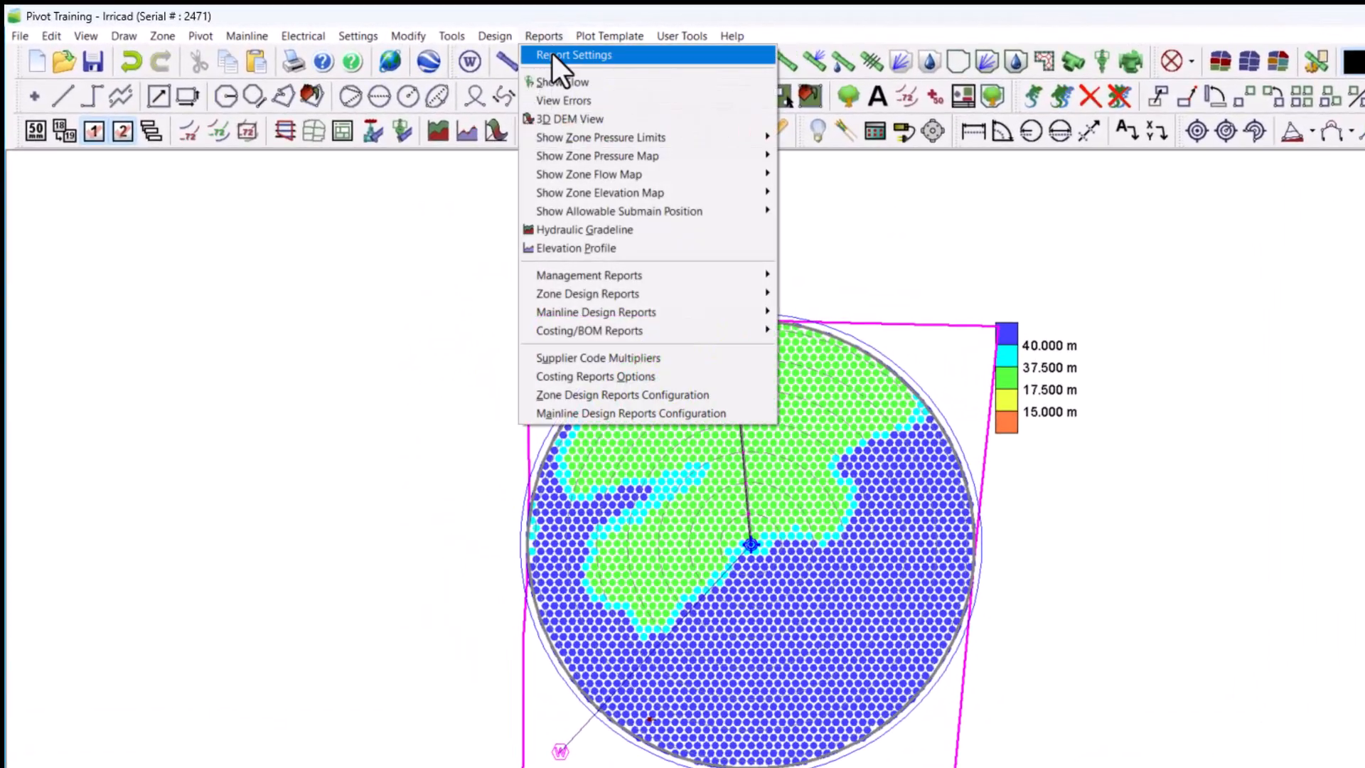
{"action": "mouse_move", "coordinate": [594, 156]}
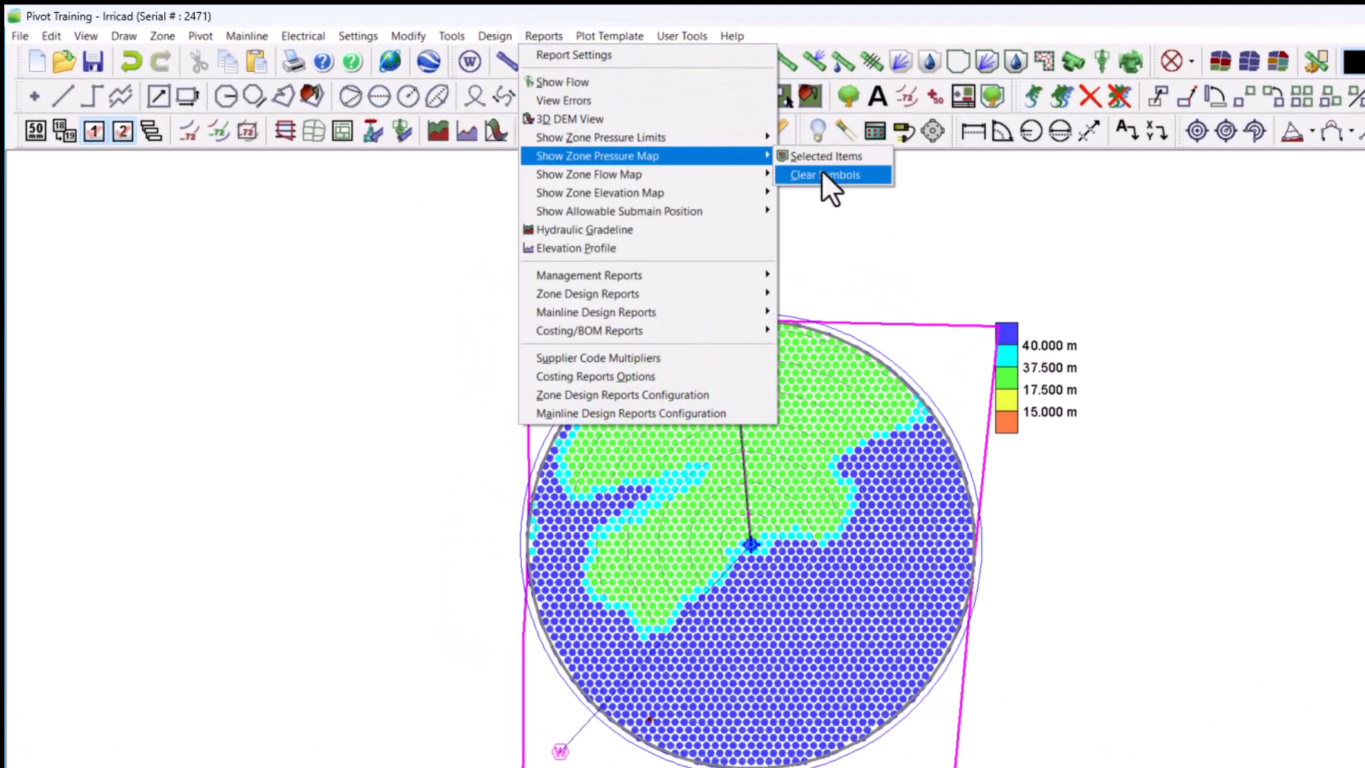
{"action": "left_click", "coordinate": [823, 174]}
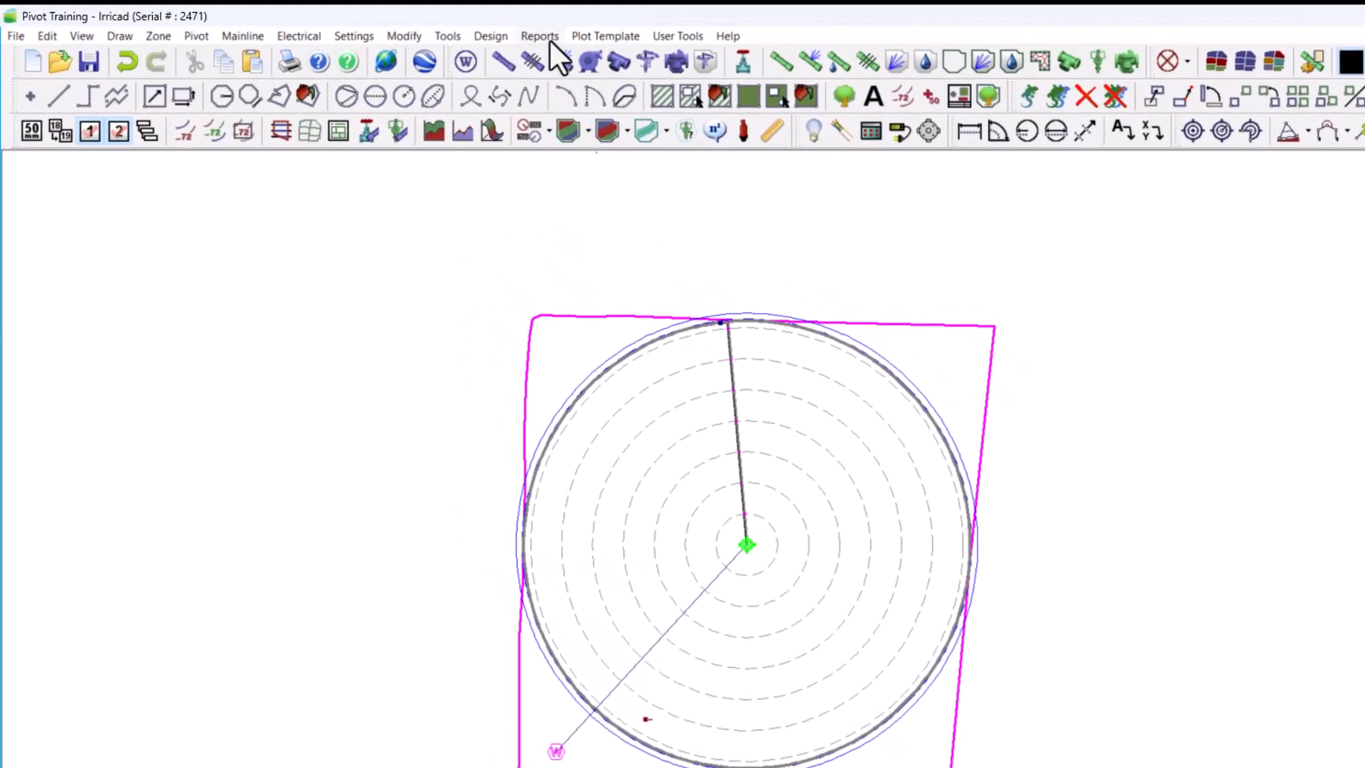
Show the zone elevation map for the selected pivot with a legend, using the default layer.
{"action": "left_click", "coordinate": [548, 39]}
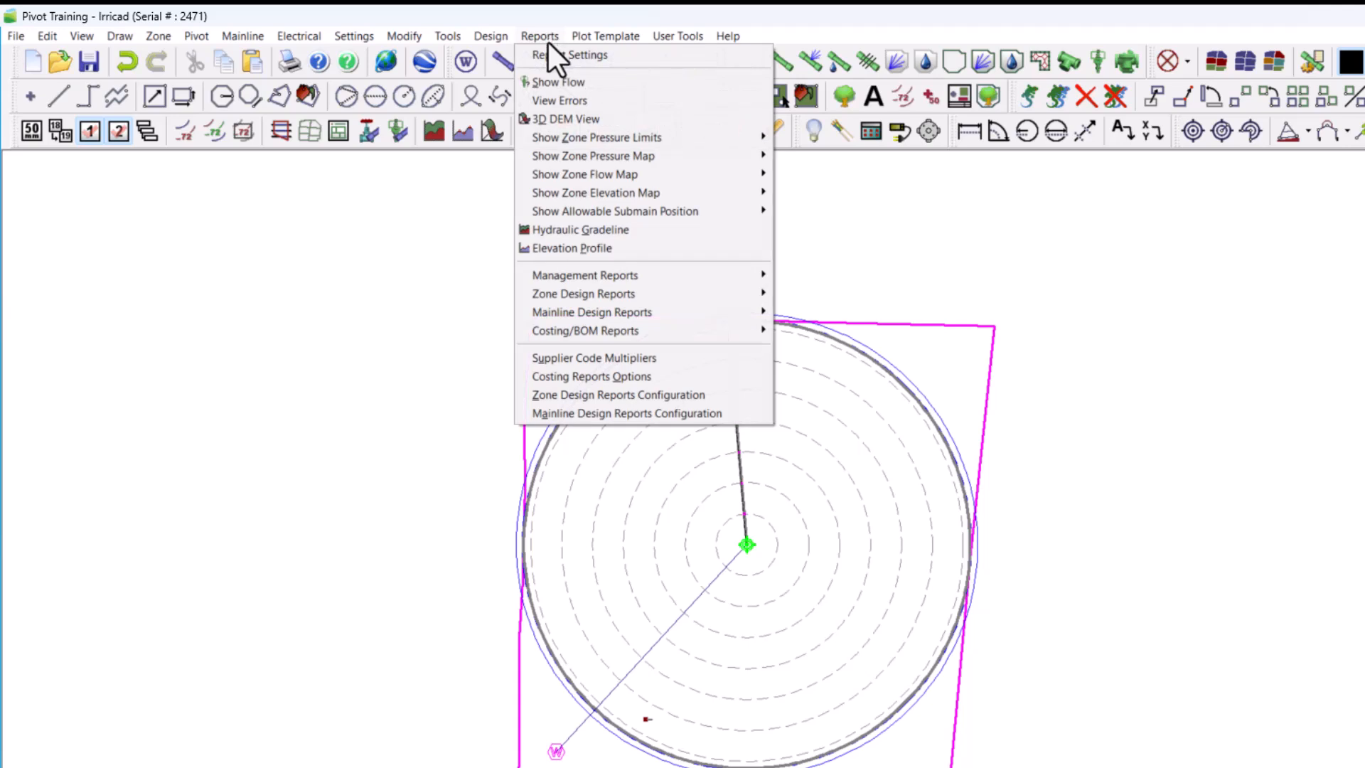
{"action": "mouse_move", "coordinate": [587, 206]}
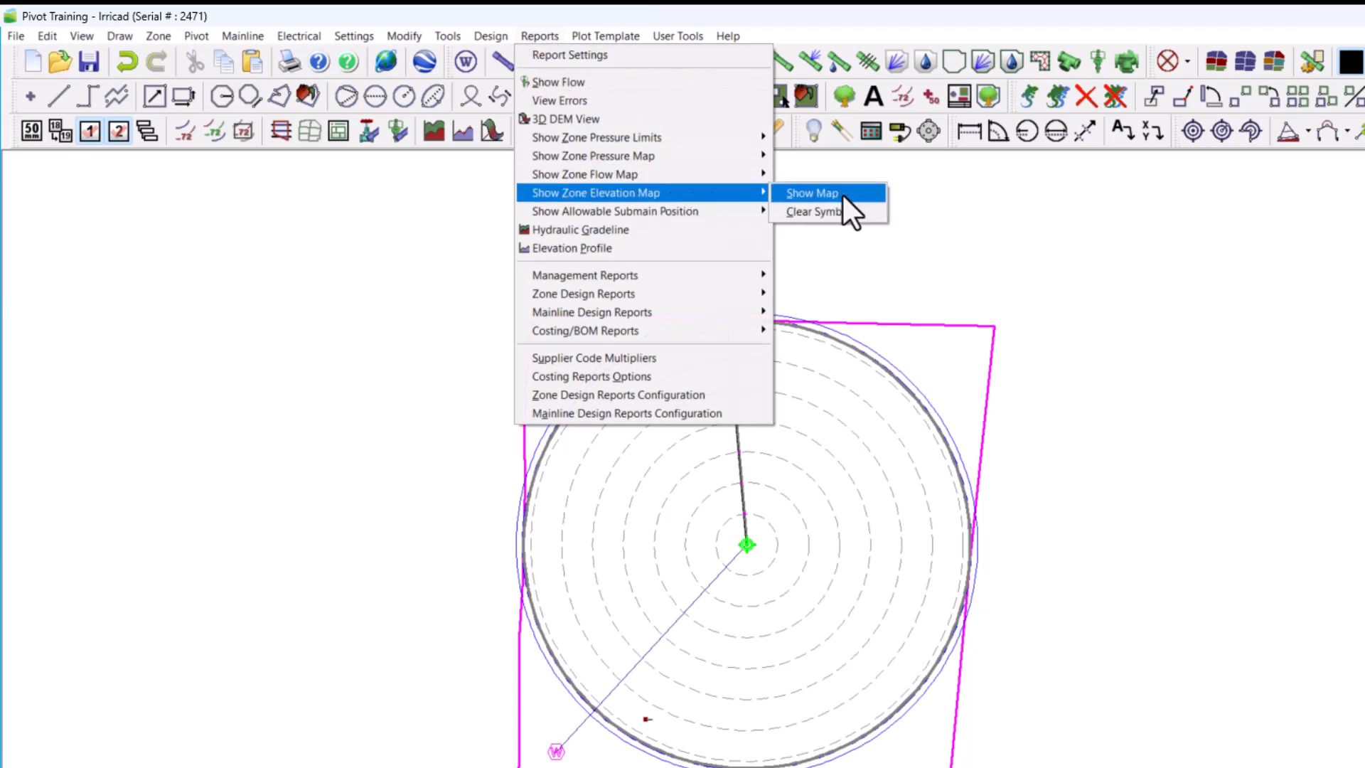
{"action": "left_click", "coordinate": [812, 192]}
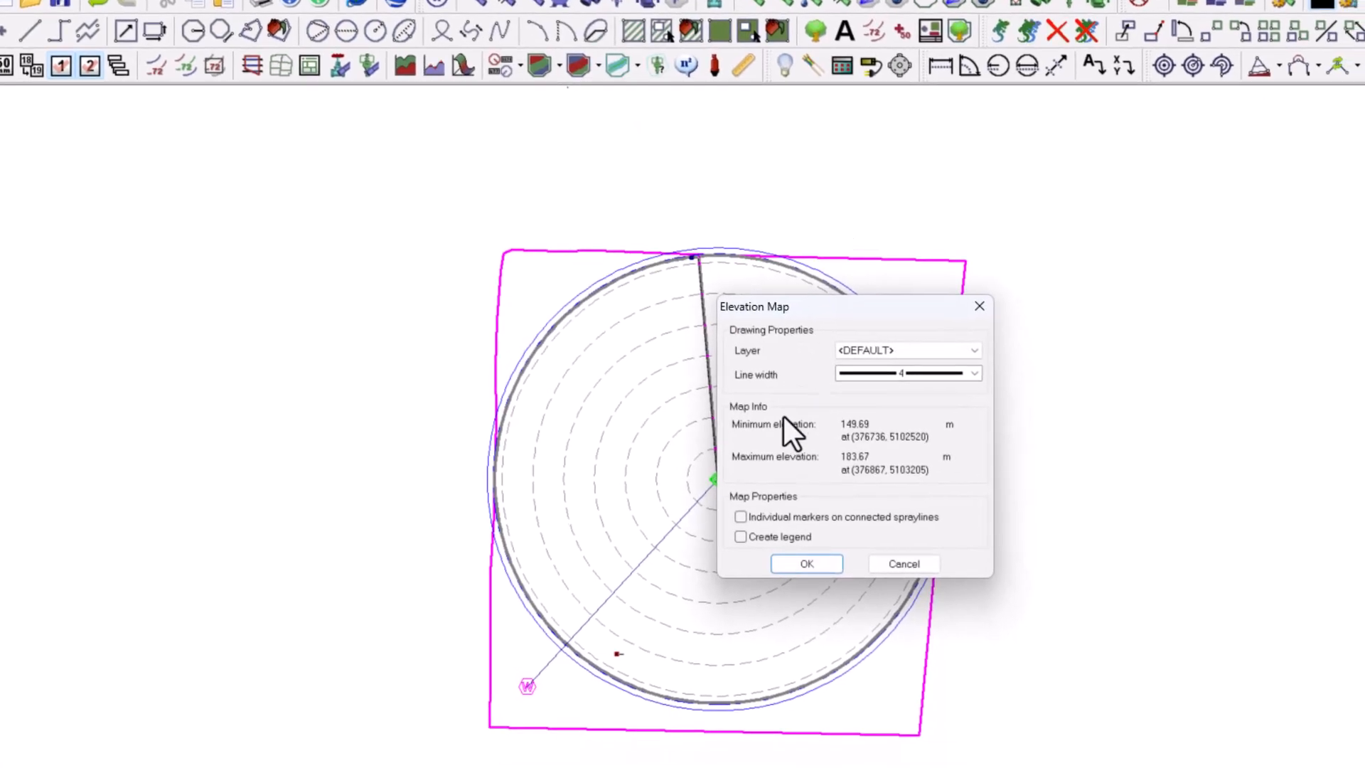
{"action": "left_click", "coordinate": [718, 486]}
{"action": "left_click", "coordinate": [785, 513]}
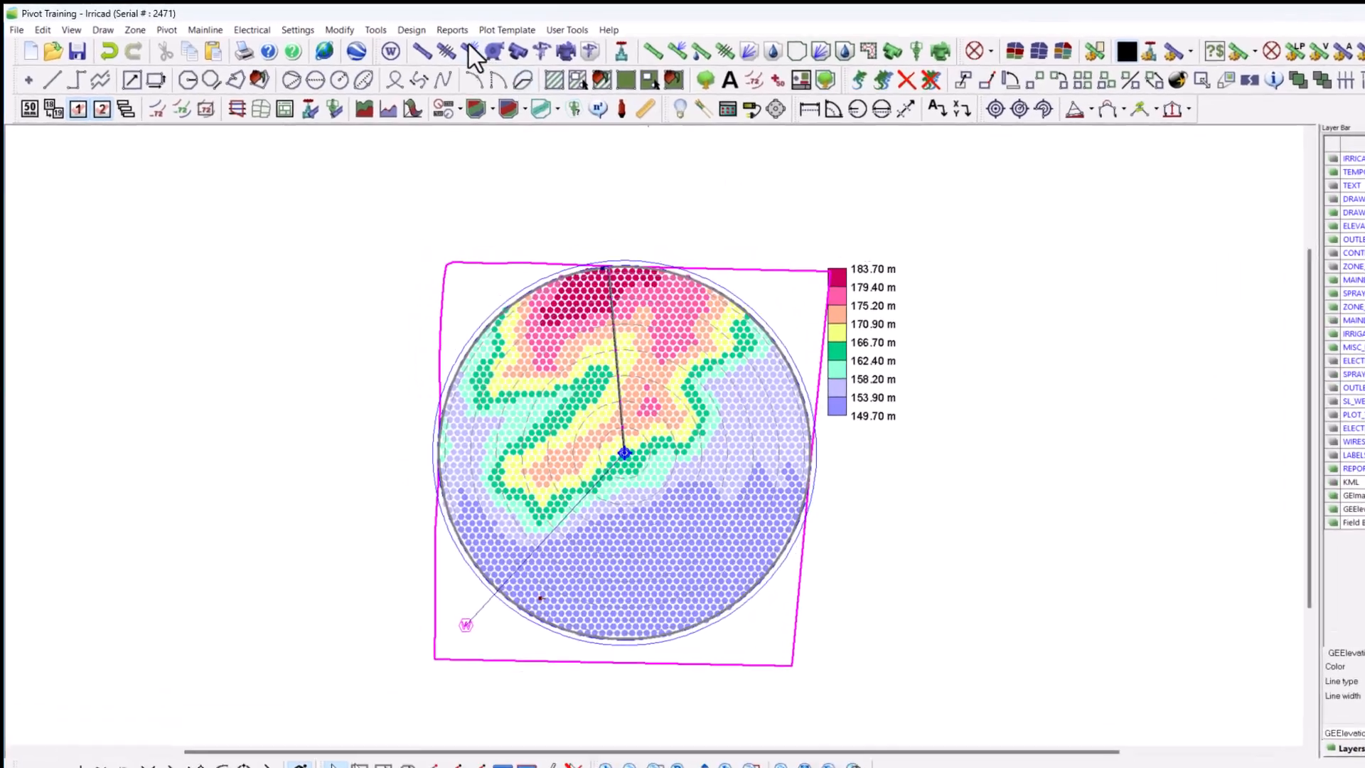
Clear the zone elevation map symbols from the drawing.
{"action": "left_click", "coordinate": [420, 30]}
{"action": "mouse_move", "coordinate": [619, 191]}
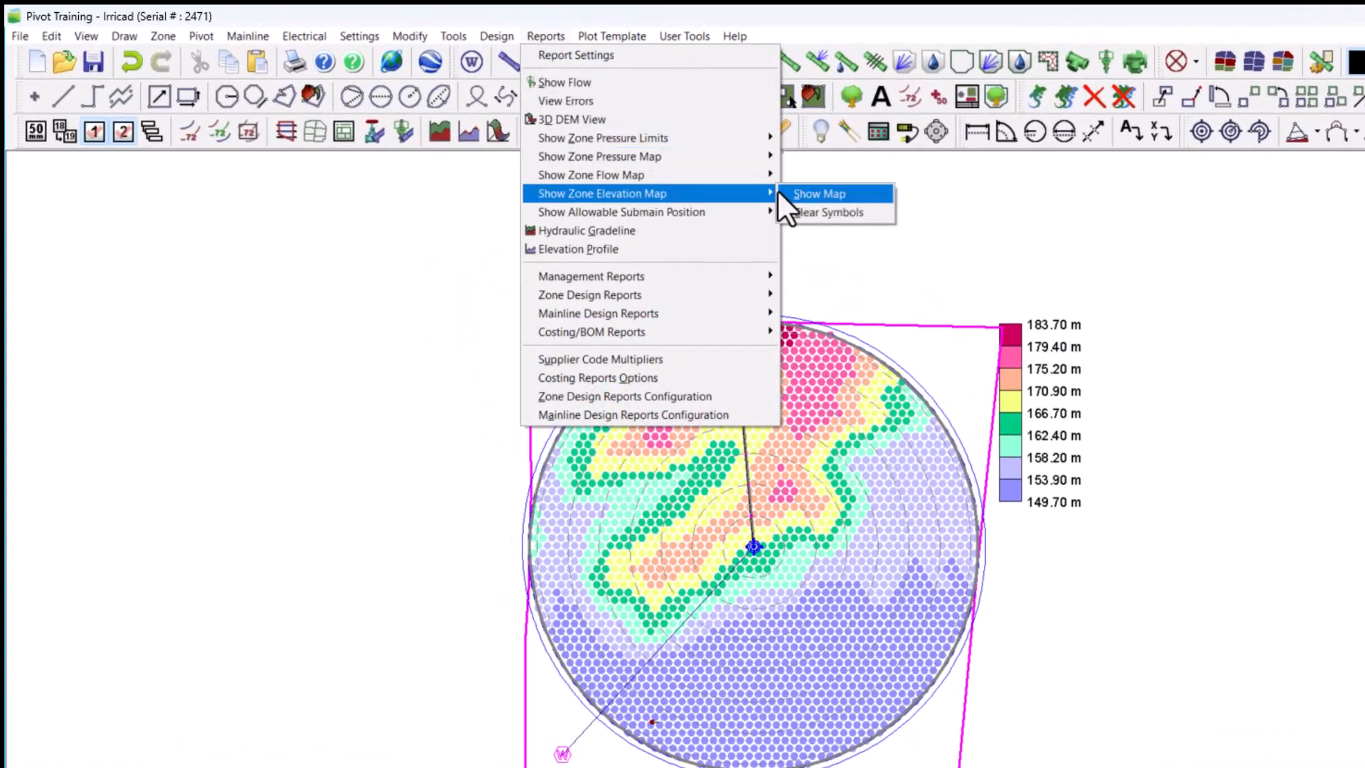
{"action": "left_click", "coordinate": [825, 212]}
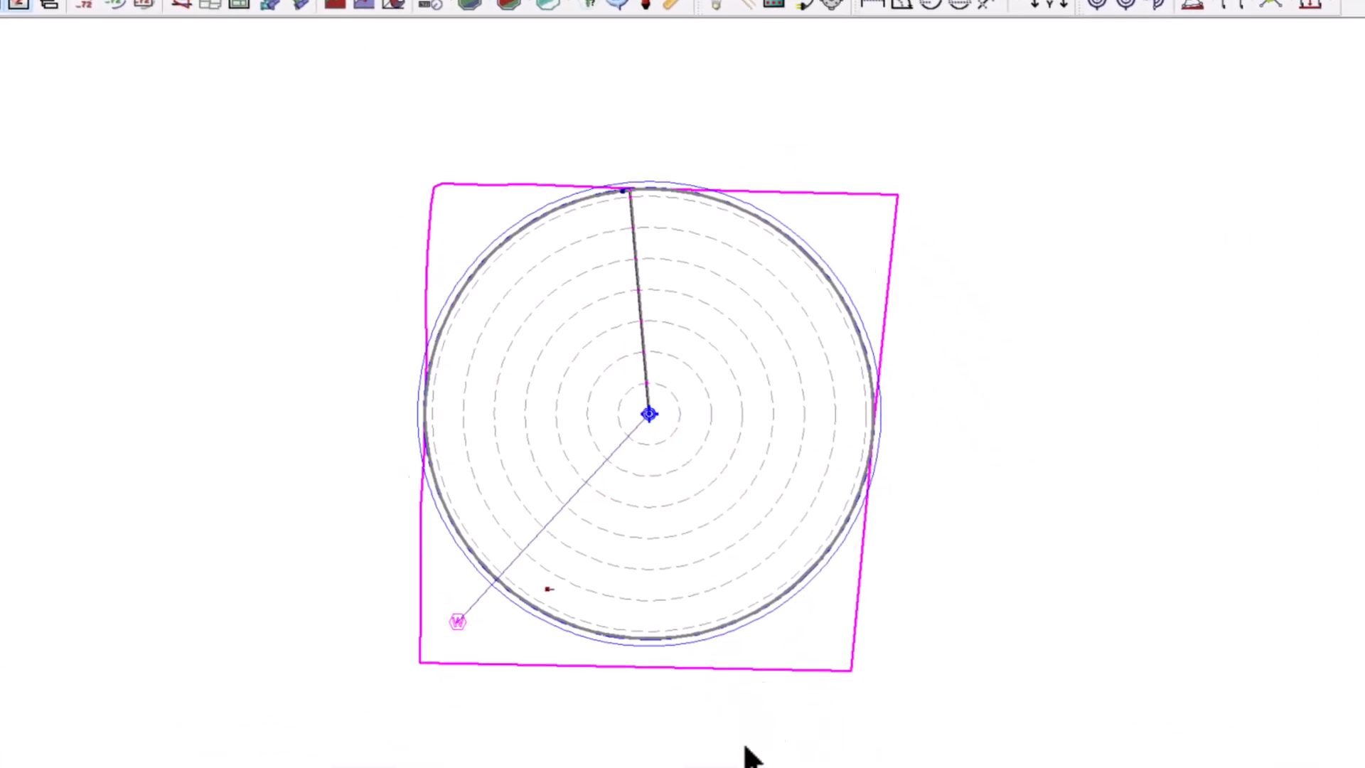
Show the gradient map for the selected pivot's wheel tracks with a 10% limit, a 3 m step and a legend.
{"action": "left_click", "coordinate": [665, 695]}
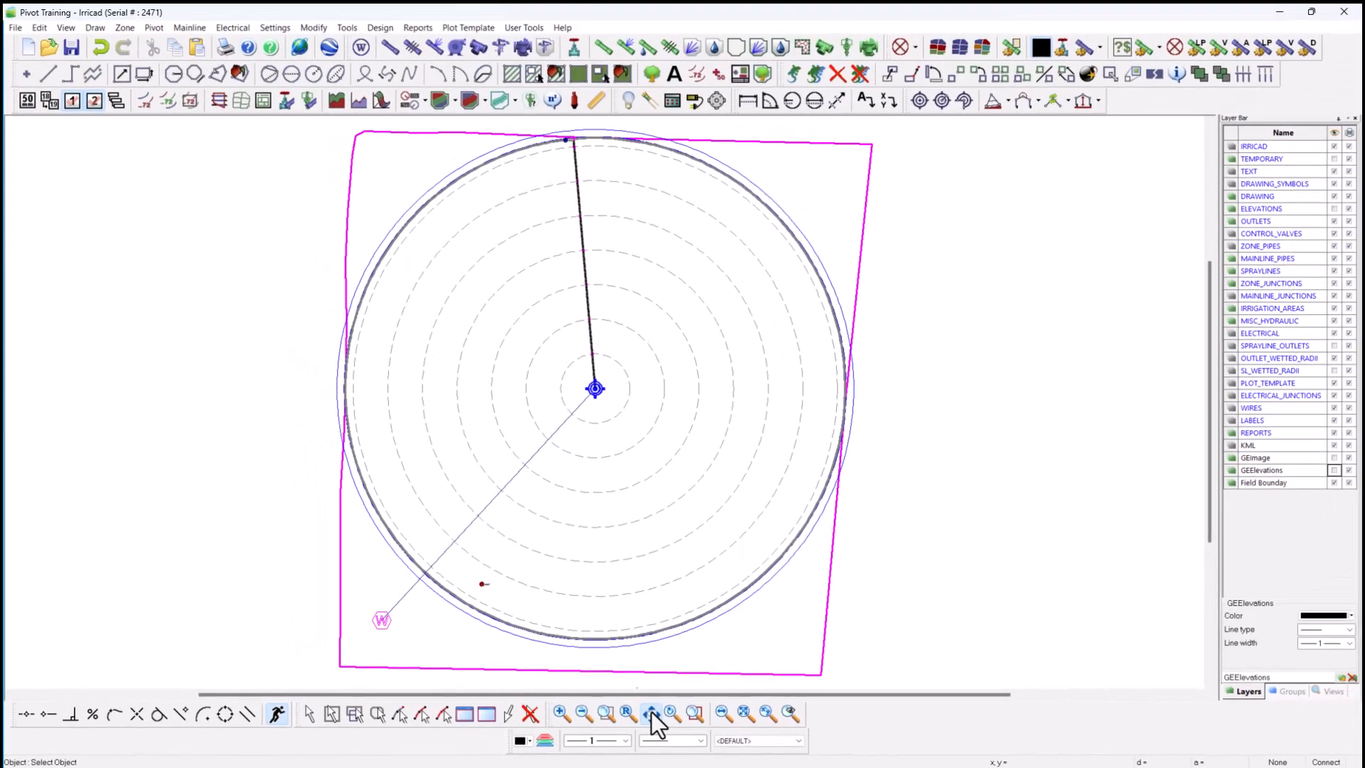
{"action": "left_click", "coordinate": [651, 712]}
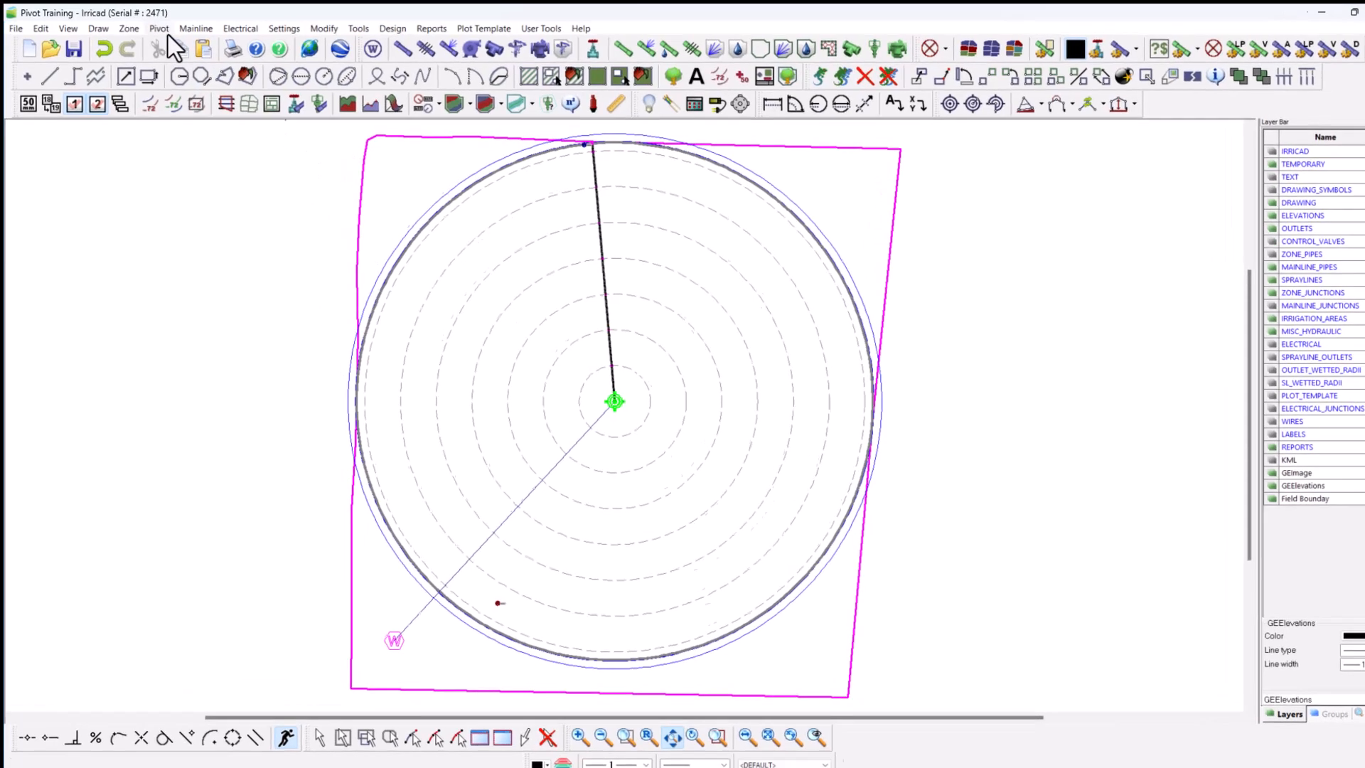
{"action": "left_click", "coordinate": [160, 30]}
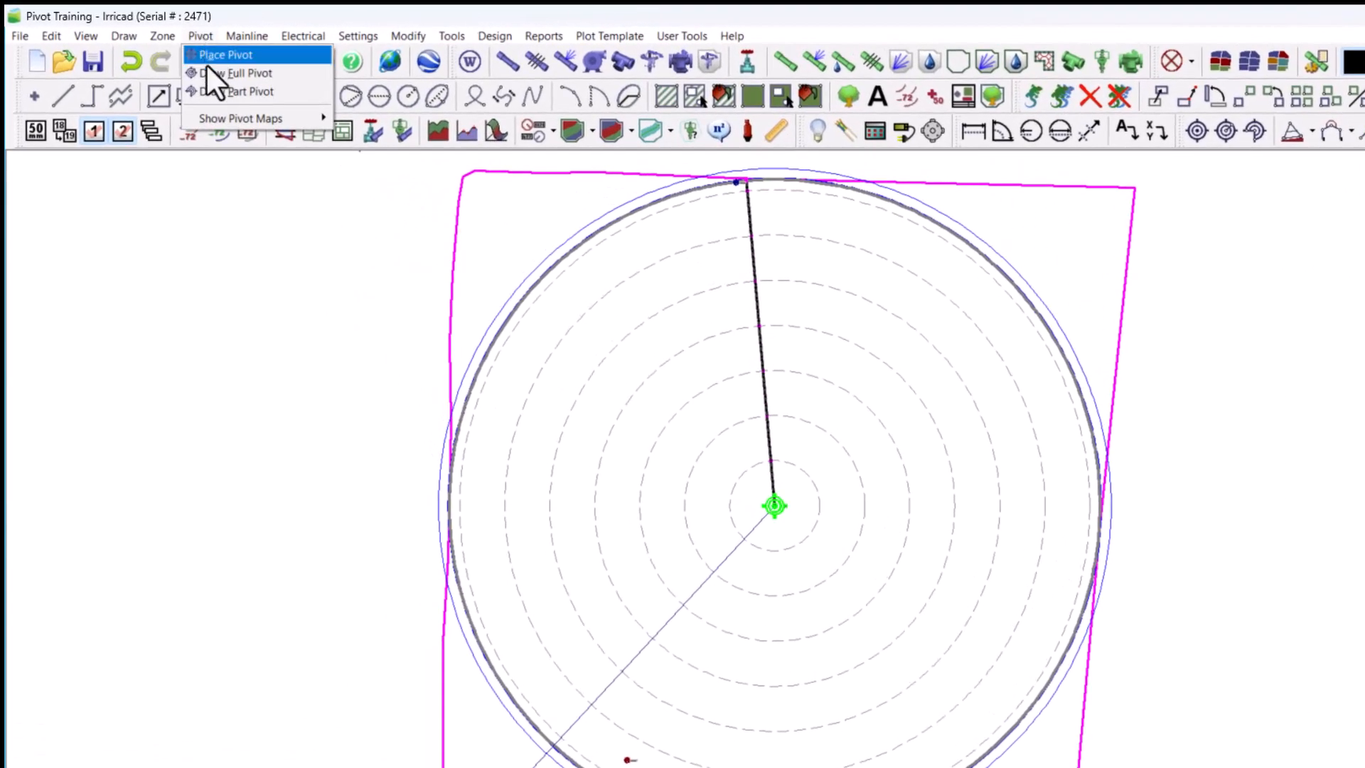
{"action": "mouse_move", "coordinate": [217, 116]}
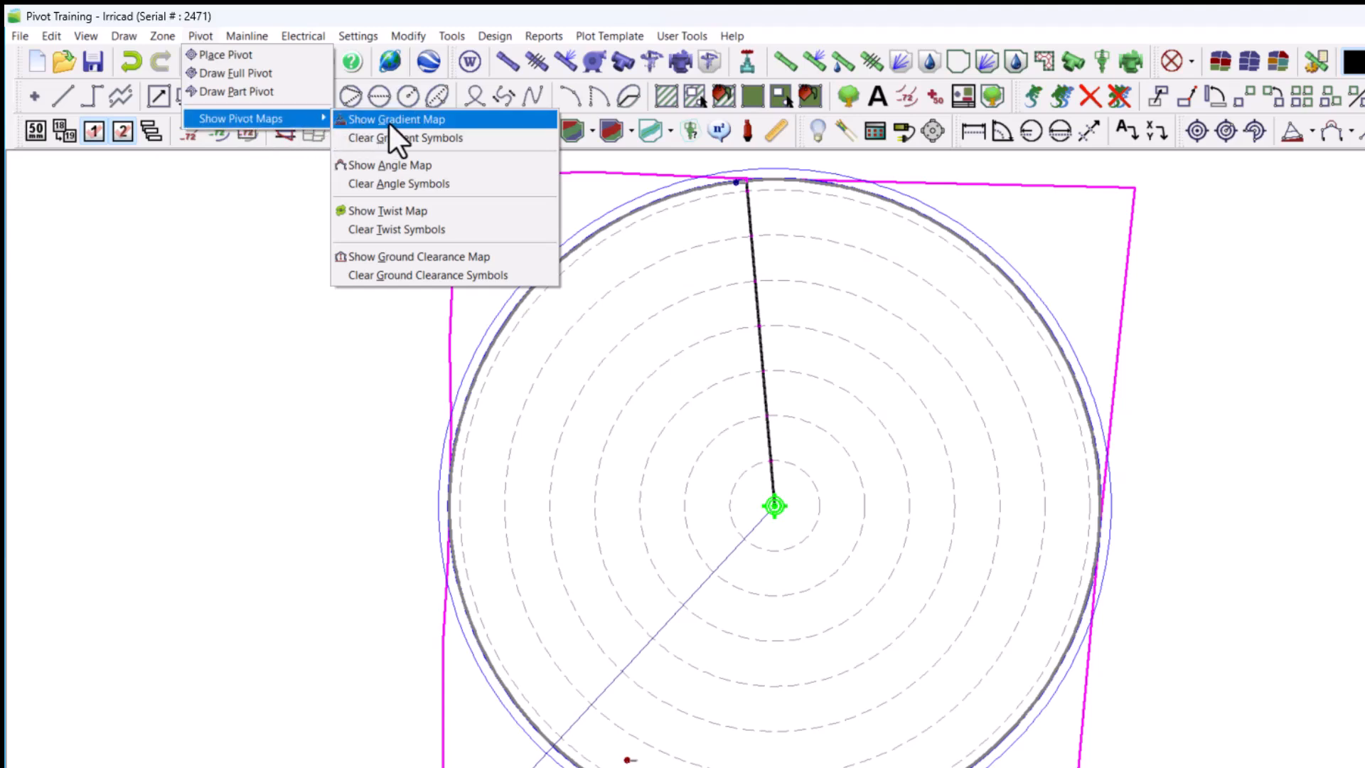
{"action": "left_click", "coordinate": [473, 122]}
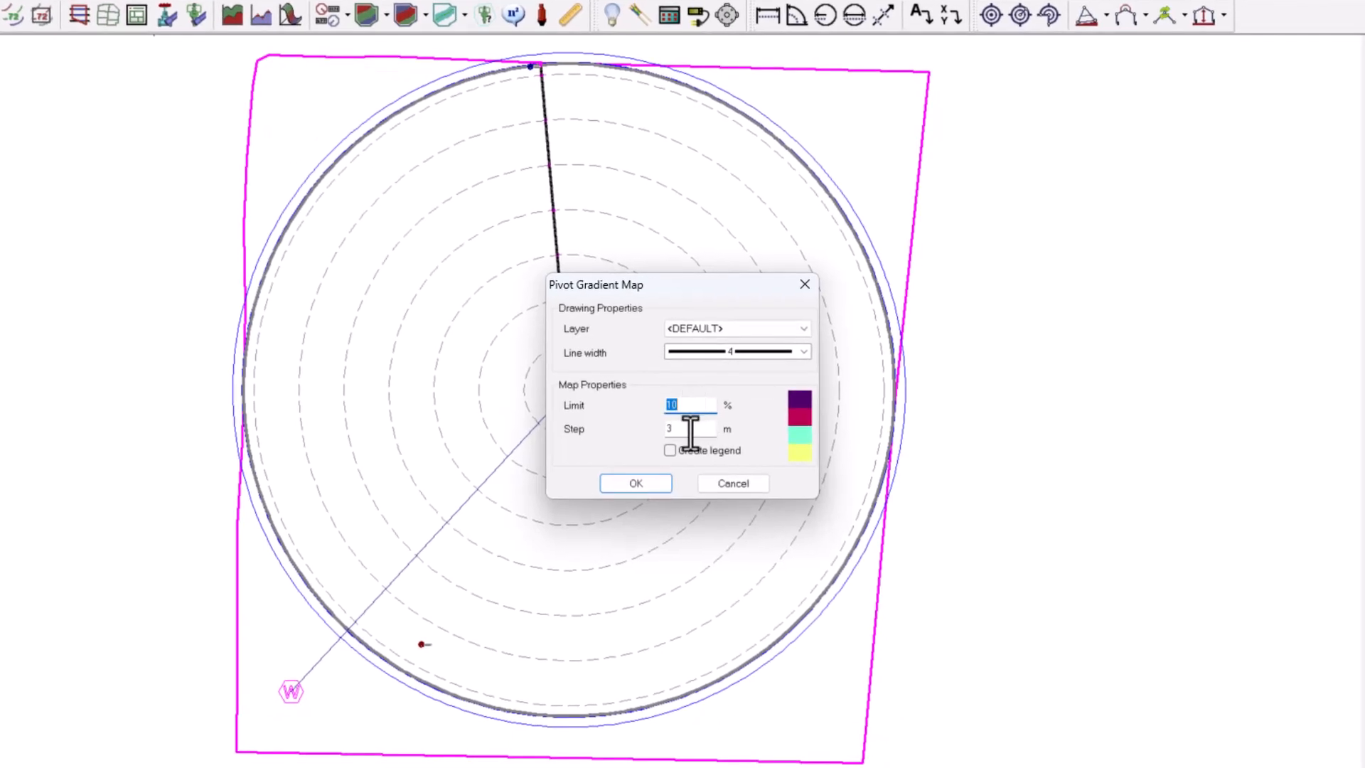
{"action": "left_click", "coordinate": [670, 450]}
{"action": "left_click", "coordinate": [664, 481]}
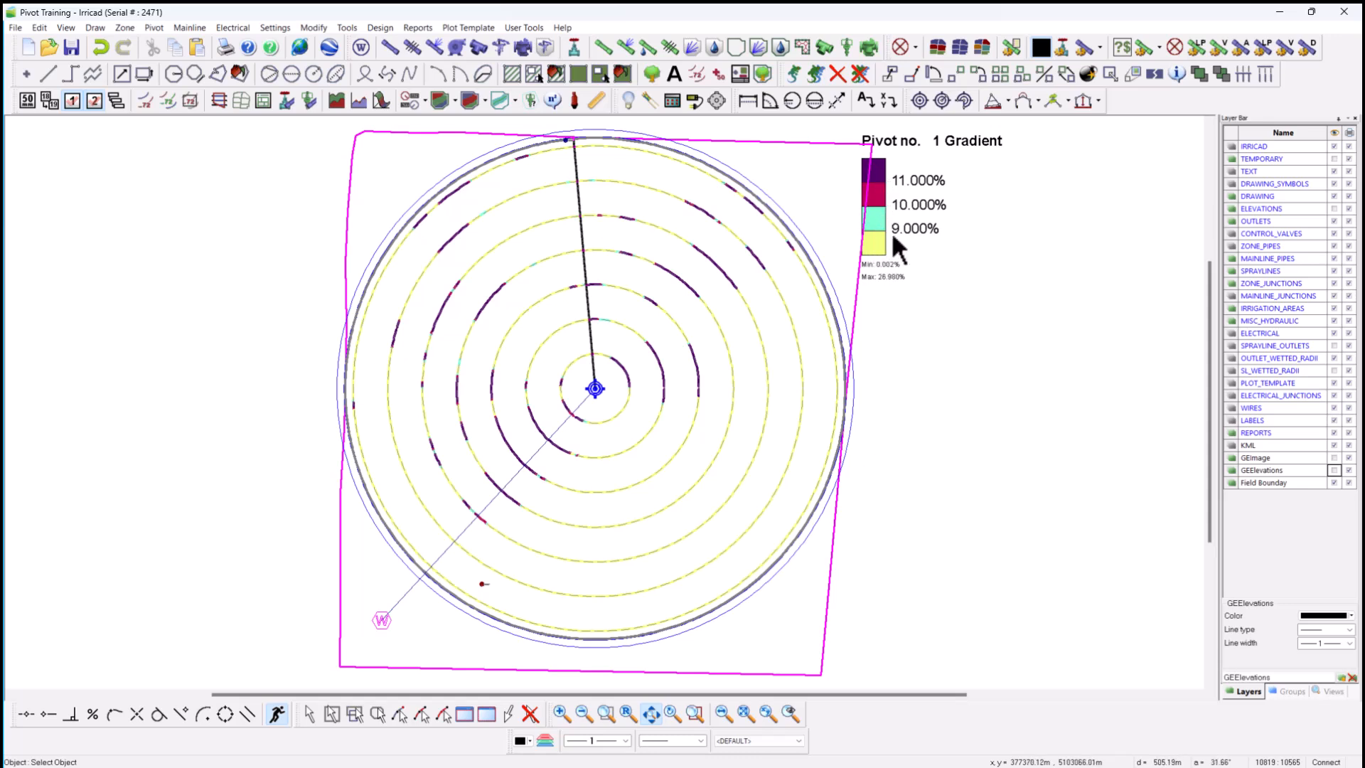
Clear the pivot gradient map symbols from the drawing.
{"action": "key", "text": "Escape"}
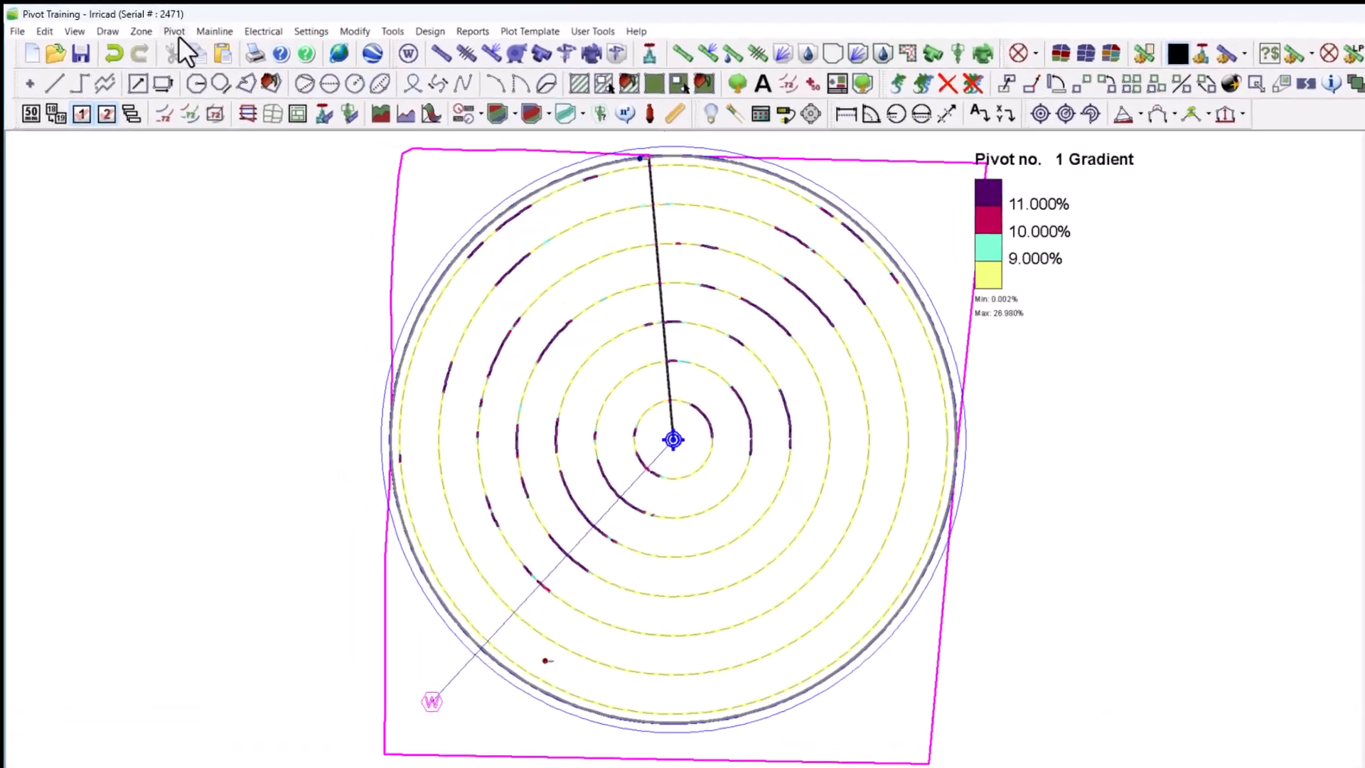
{"action": "left_click", "coordinate": [175, 33]}
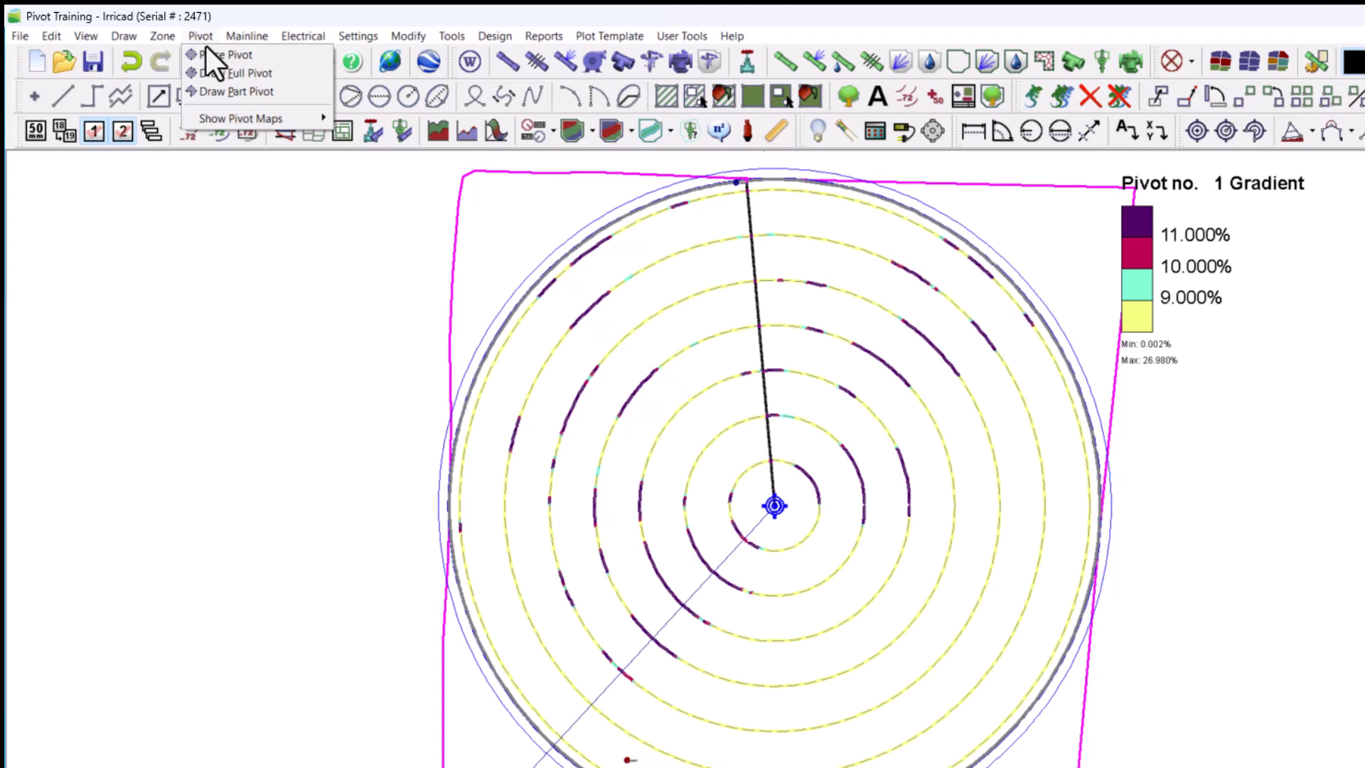
{"action": "mouse_move", "coordinate": [228, 118]}
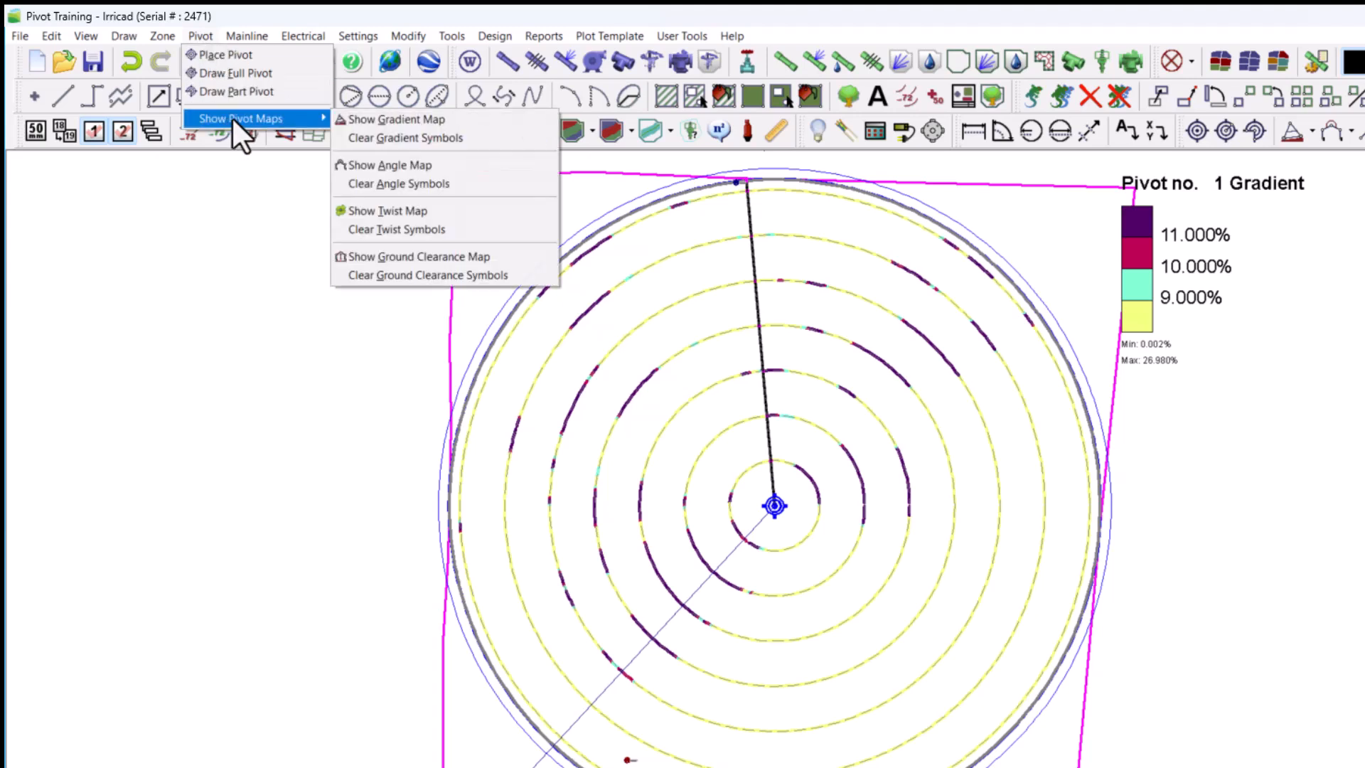
{"action": "left_click", "coordinate": [330, 119]}
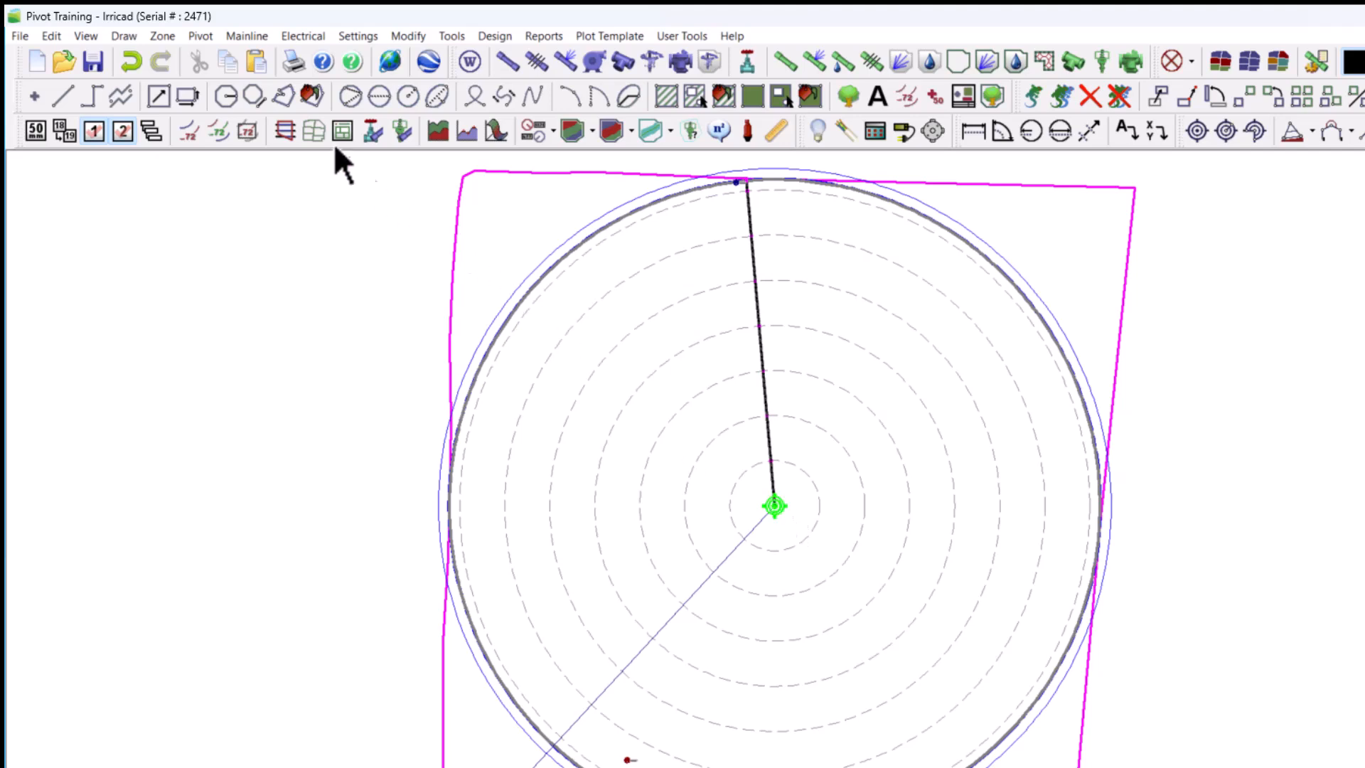
Show the angle map for the selected pivot with a 7° limit and a legend on the default layer.
{"action": "left_click", "coordinate": [204, 39]}
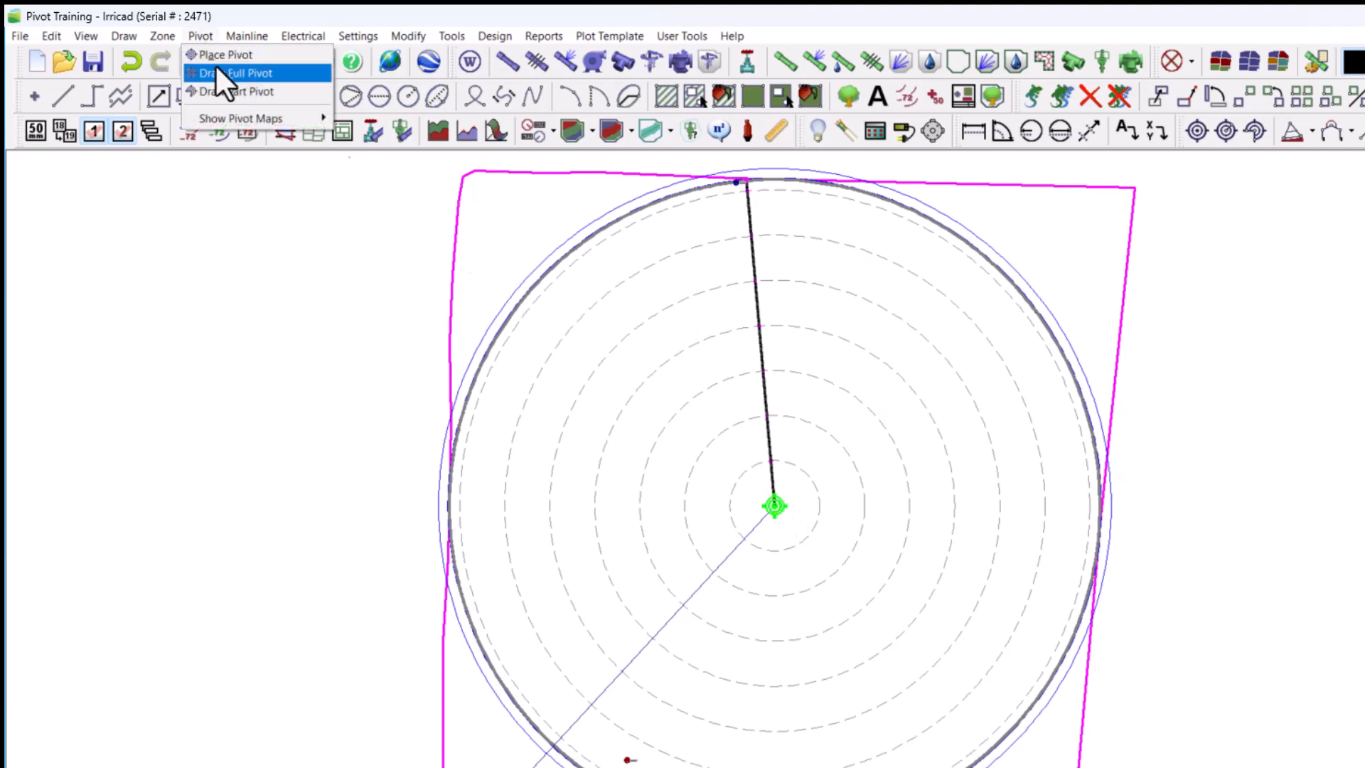
{"action": "mouse_move", "coordinate": [243, 118]}
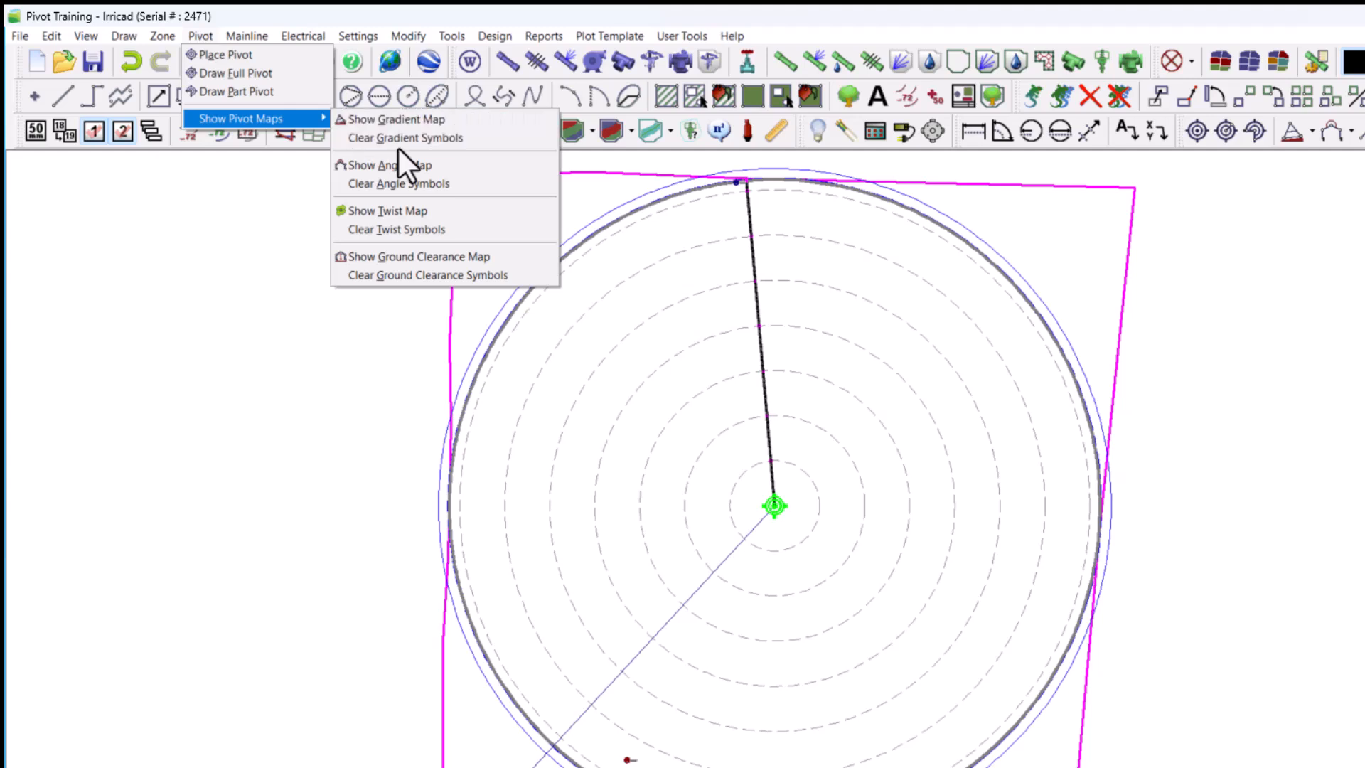
{"action": "left_click", "coordinate": [463, 166]}
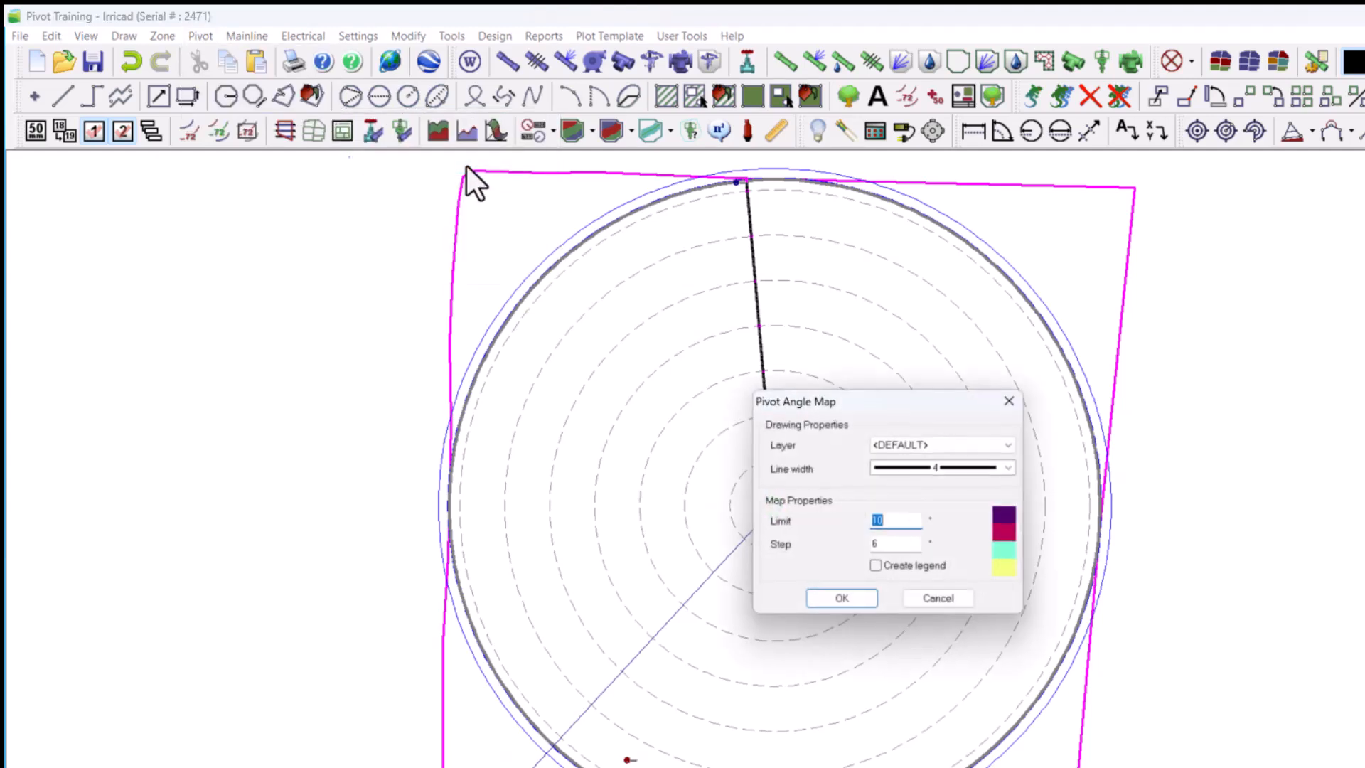
{"action": "type", "text": "7"}
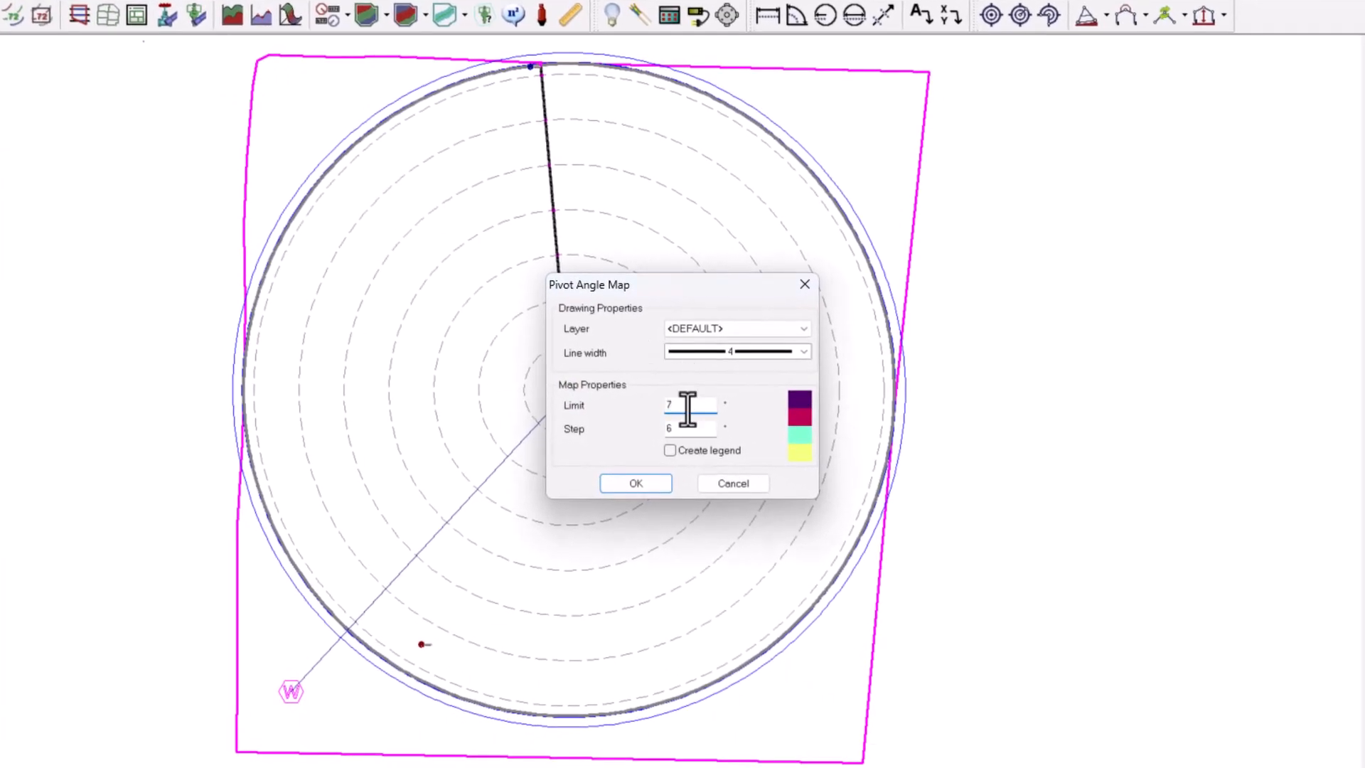
{"action": "left_click", "coordinate": [670, 452]}
{"action": "left_click", "coordinate": [660, 480]}
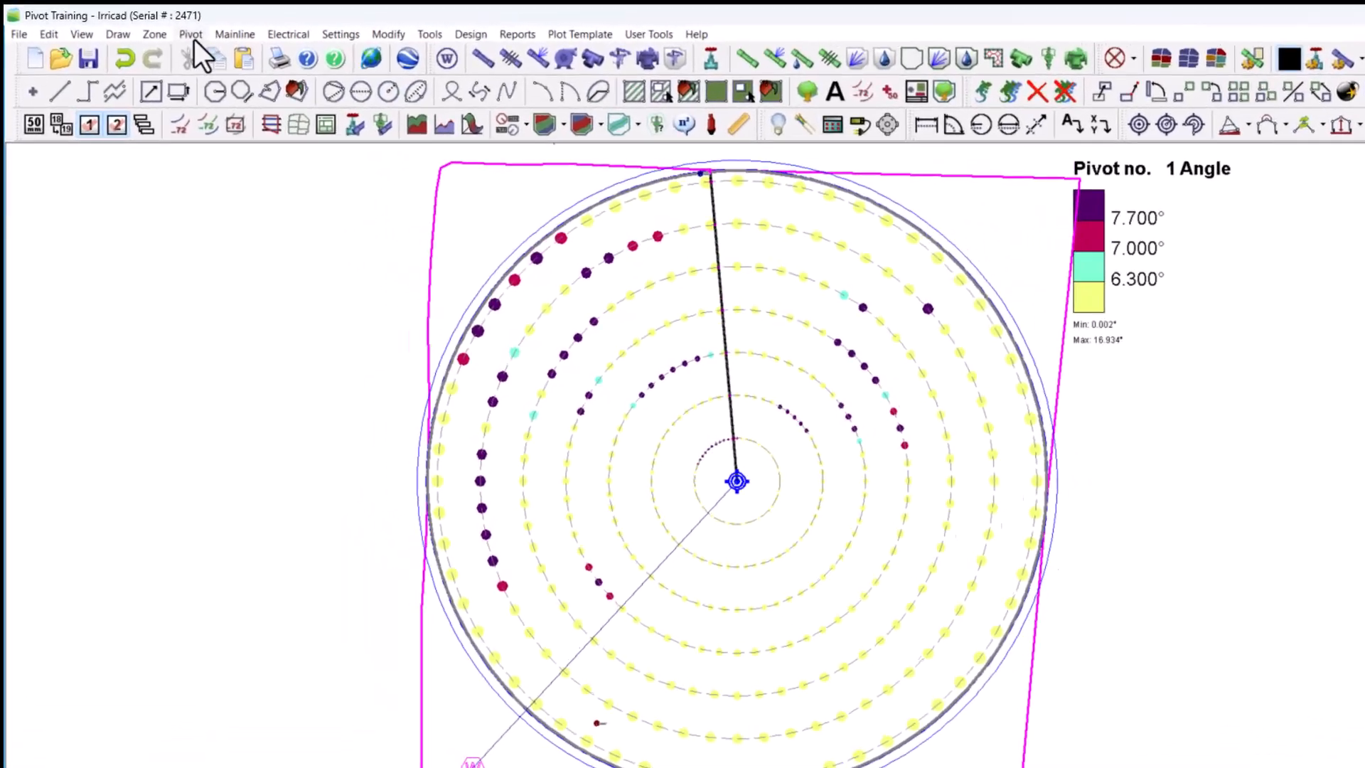
Clear the pivot angle map symbols from the drawing.
{"action": "left_click", "coordinate": [153, 27]}
{"action": "mouse_move", "coordinate": [253, 121]}
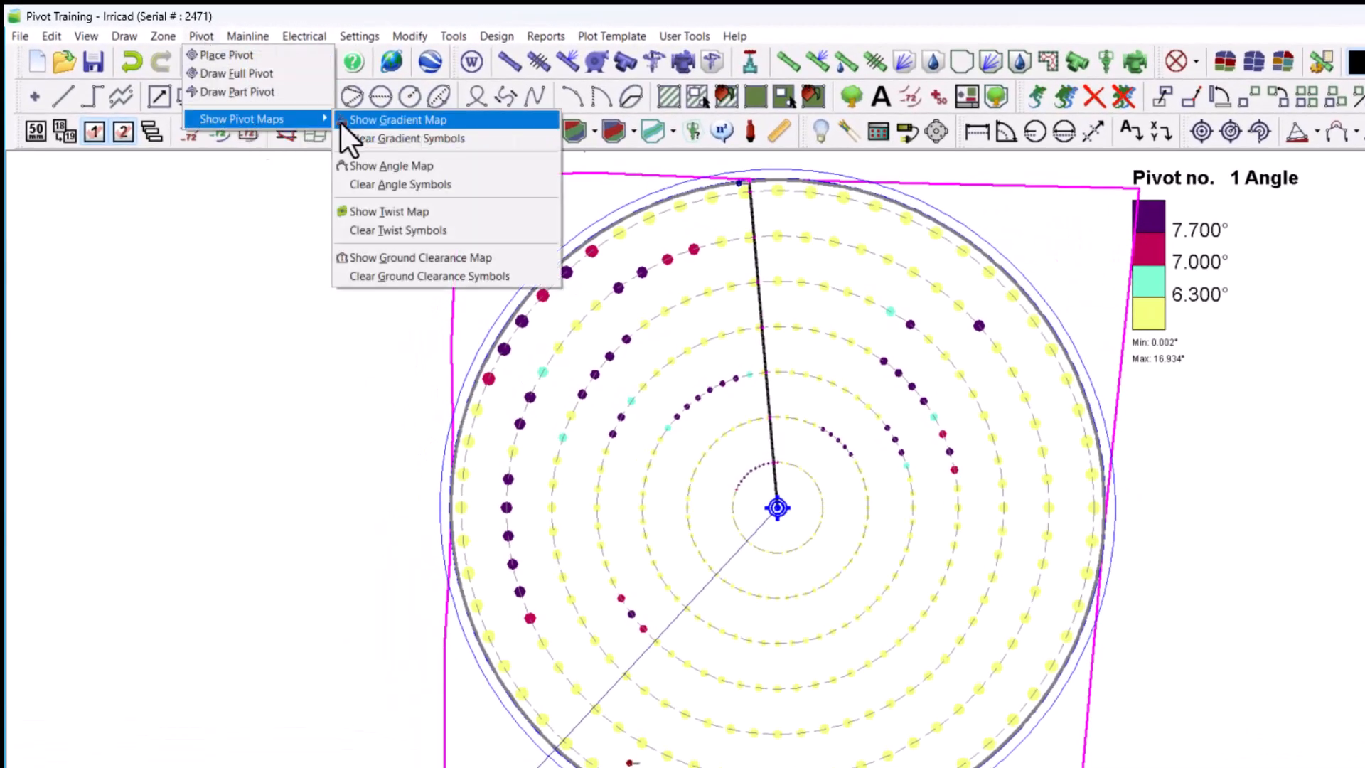
{"action": "left_click", "coordinate": [476, 182]}
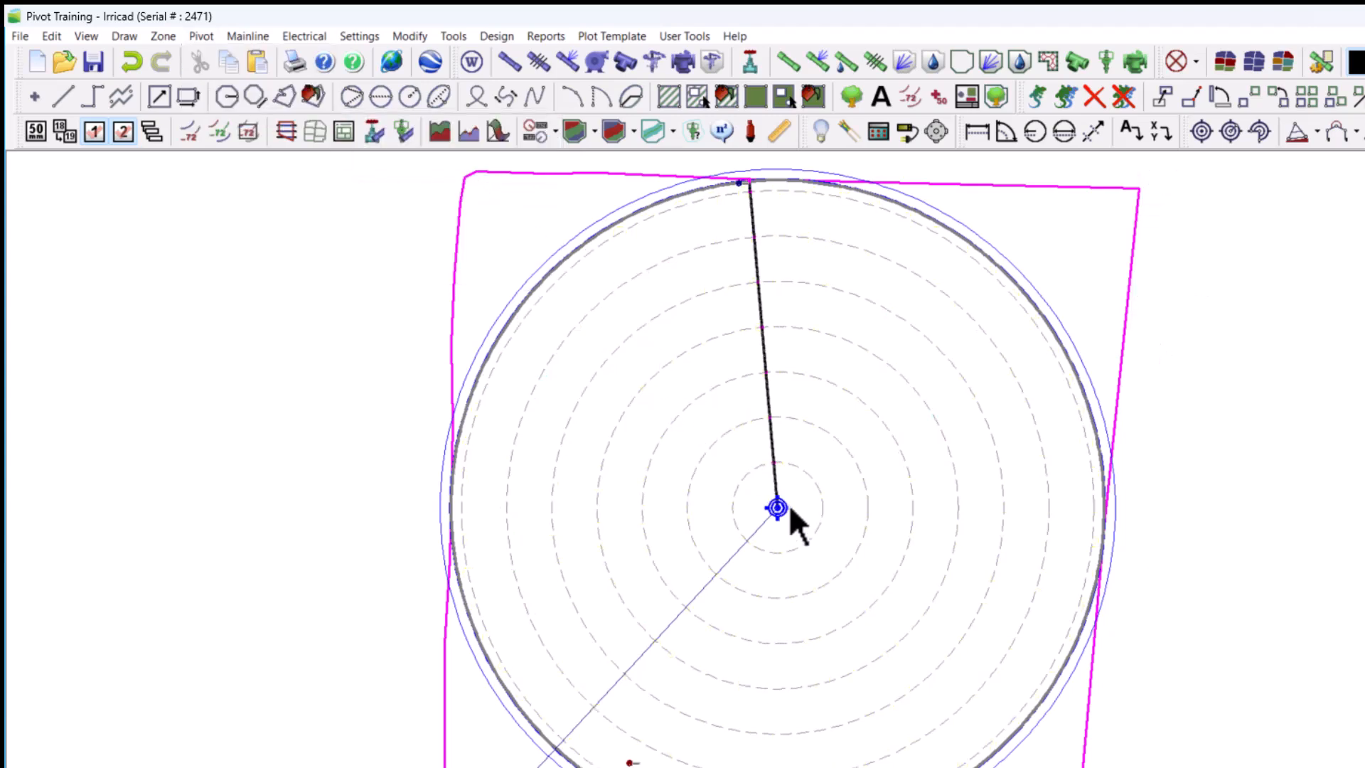
Show the twist map for the selected pivot with a 10° limit and a legend on the default layer.
{"action": "left_click", "coordinate": [201, 35]}
{"action": "mouse_move", "coordinate": [292, 120]}
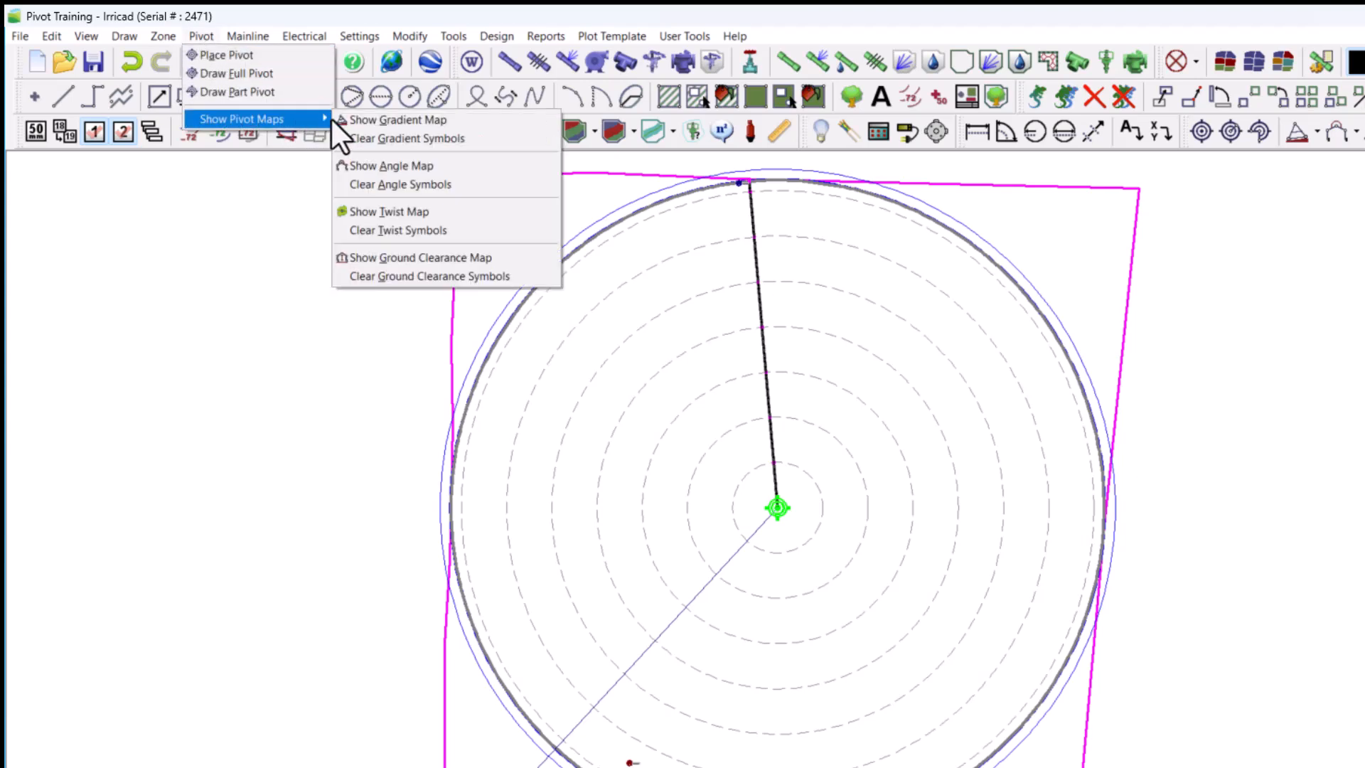
{"action": "left_click", "coordinate": [487, 211]}
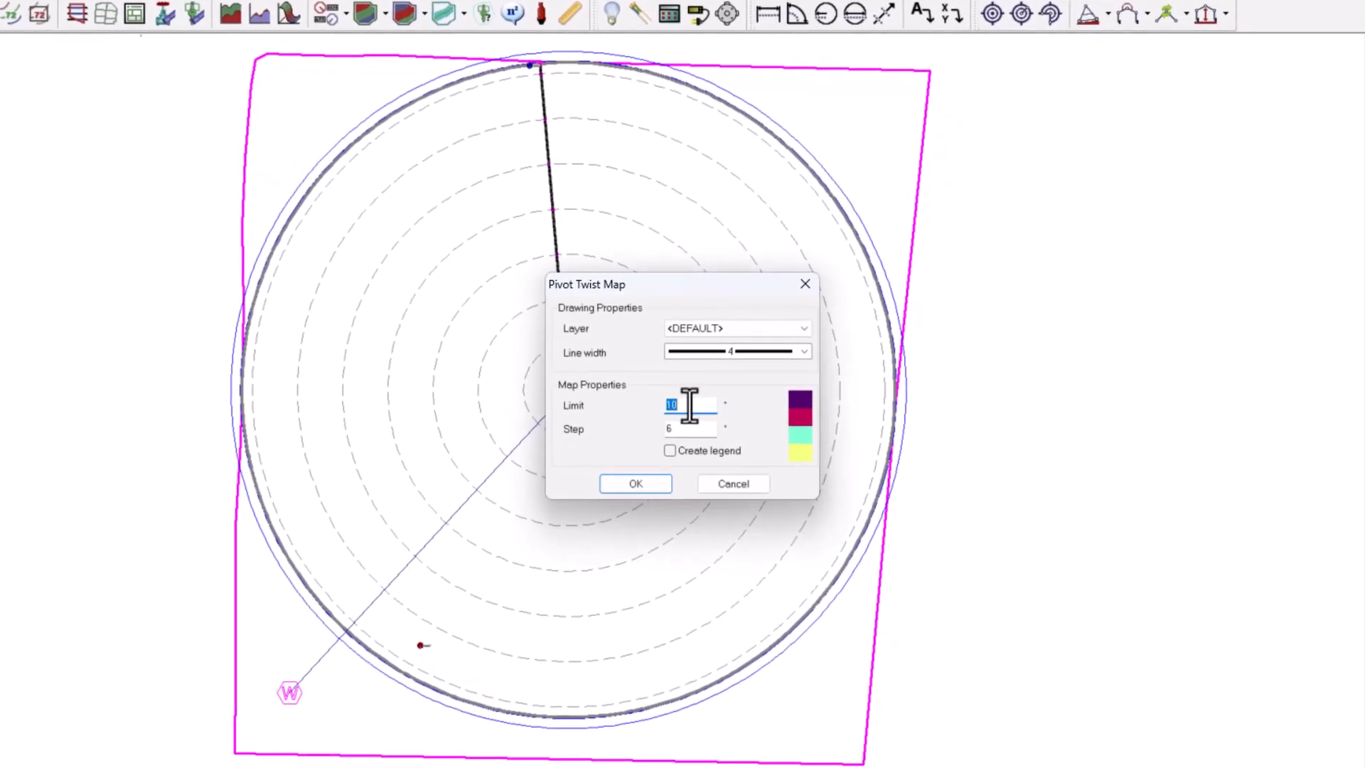
{"action": "left_click", "coordinate": [689, 405]}
{"action": "left_click", "coordinate": [658, 480]}
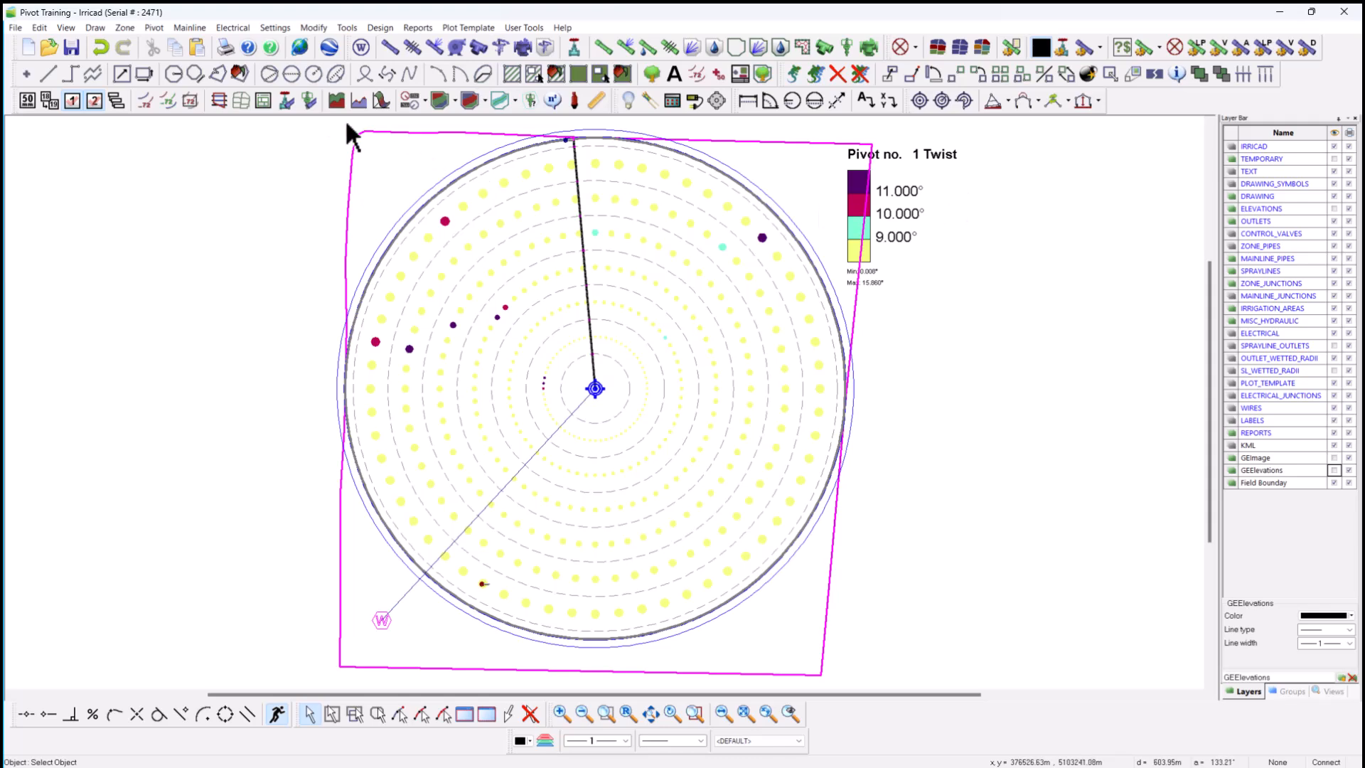
Clear the pivot twist map symbols from the drawing.
{"action": "left_click", "coordinate": [154, 27]}
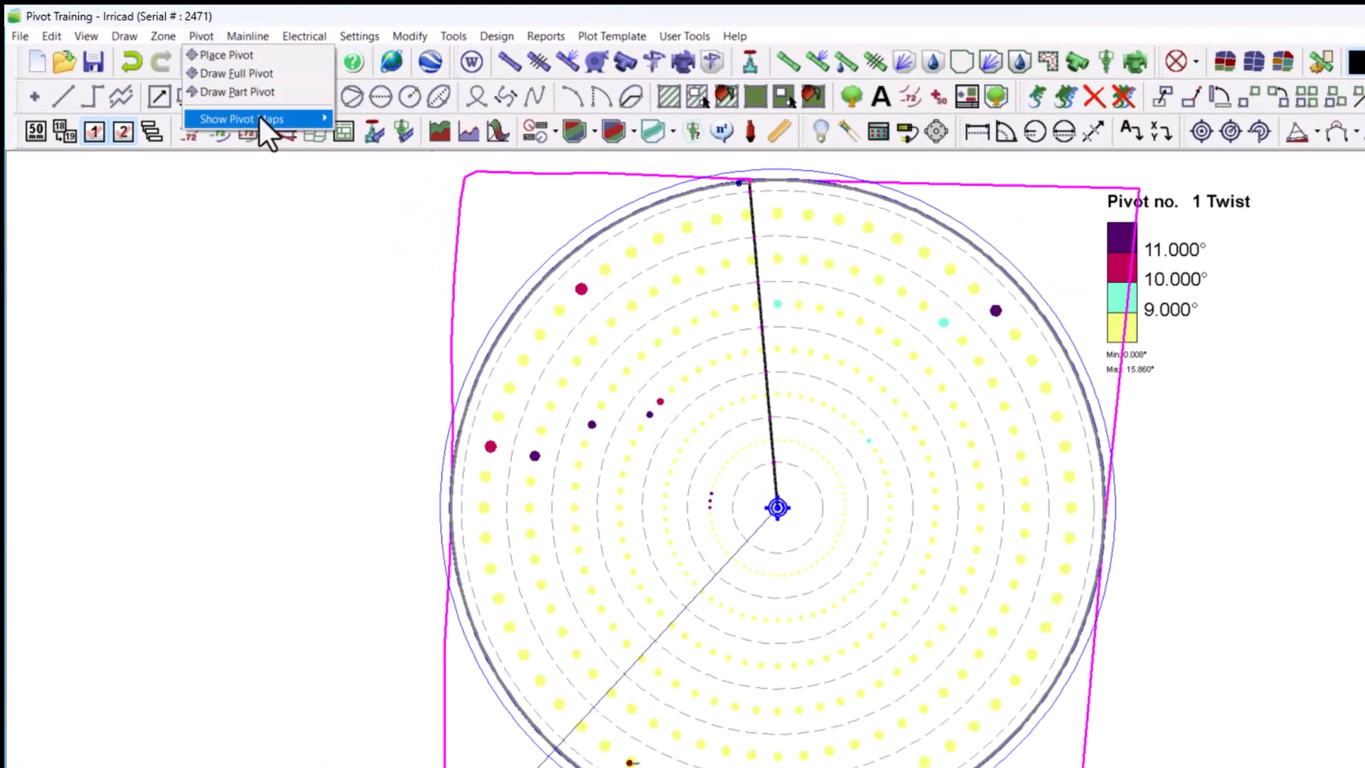
{"action": "mouse_move", "coordinate": [260, 118]}
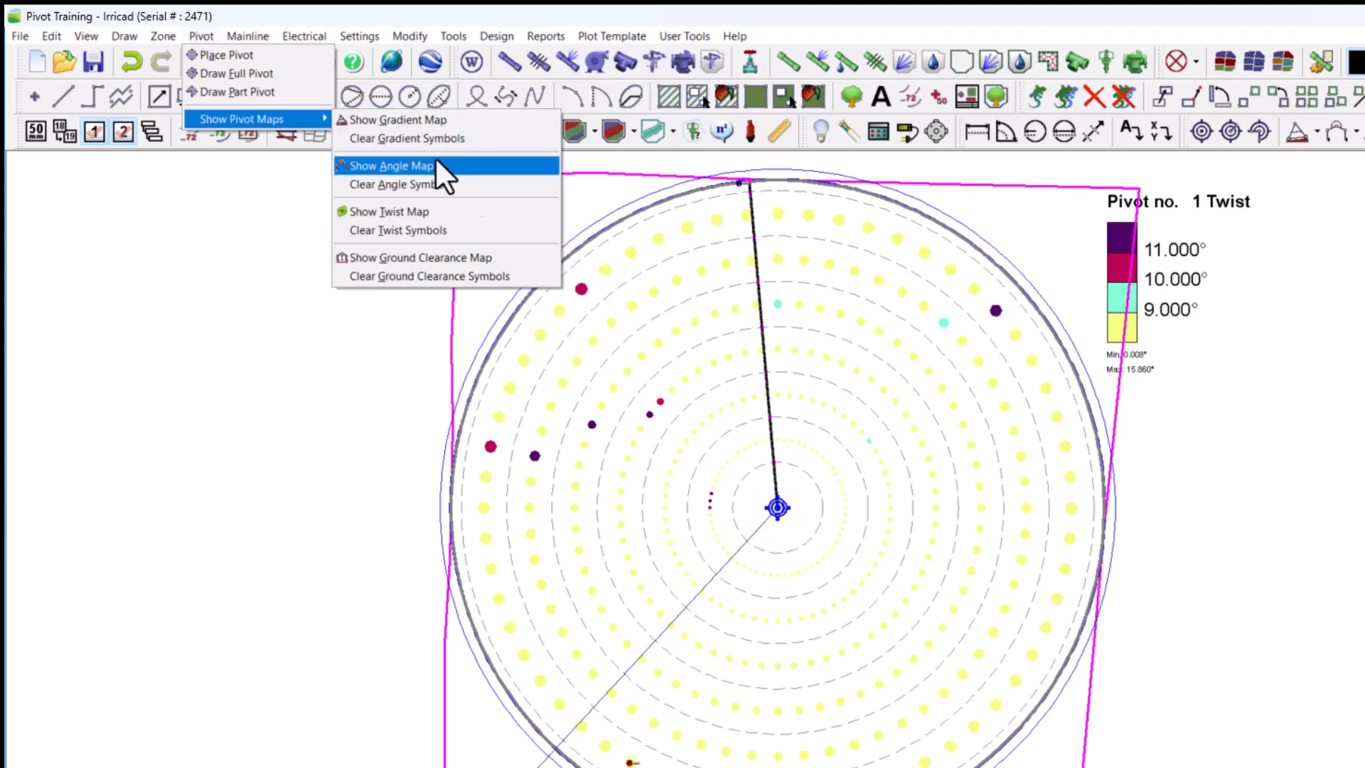
{"action": "left_click", "coordinate": [498, 226]}
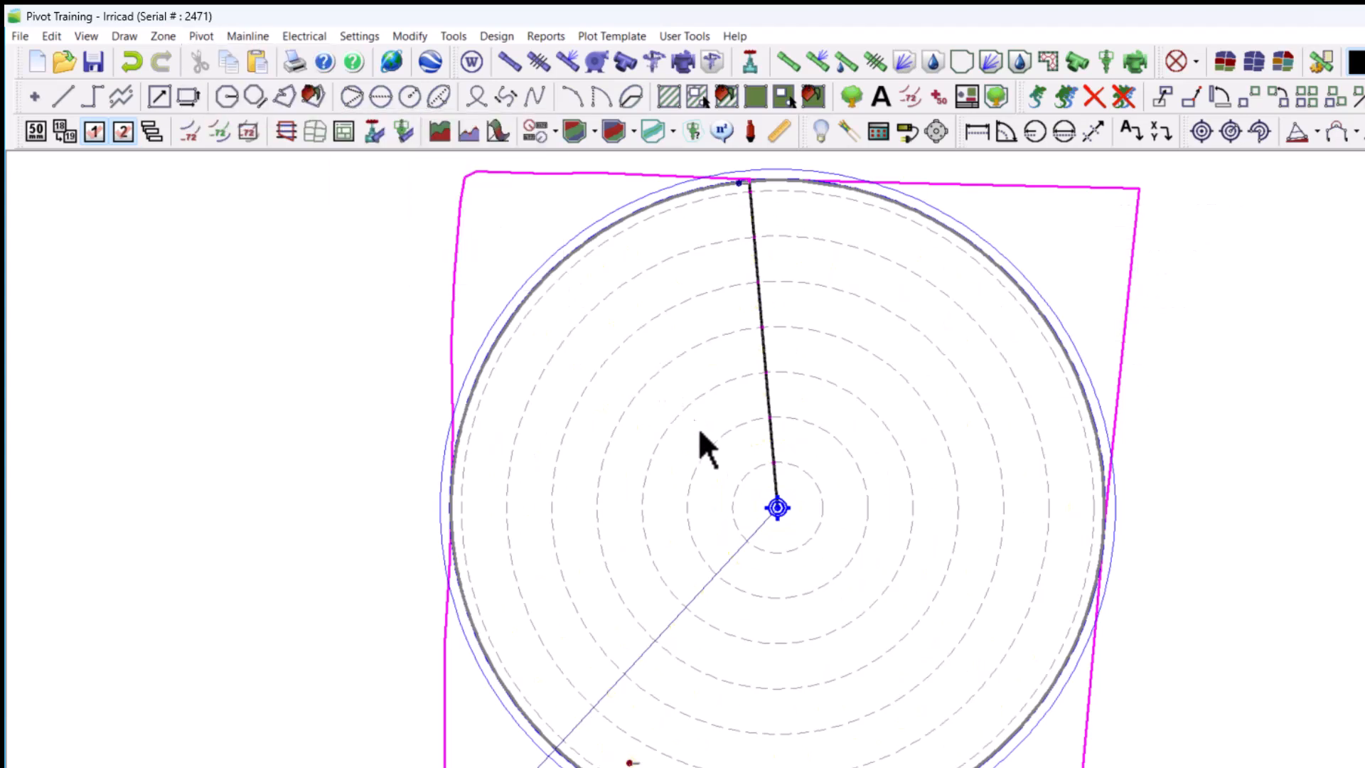
Show the ground clearance map for the selected pivot with a 2.5 m limit and a legend on the default layer.
{"action": "left_click", "coordinate": [199, 37]}
{"action": "mouse_move", "coordinate": [256, 118]}
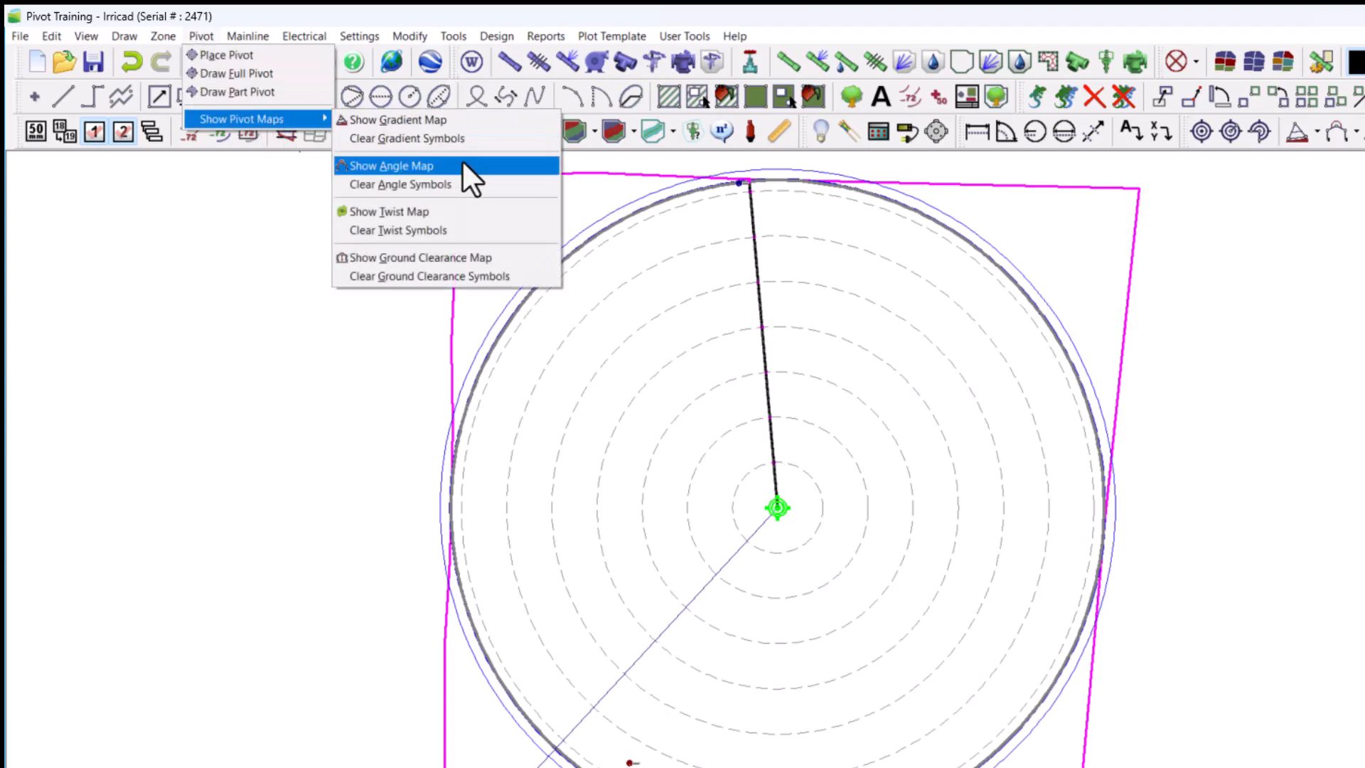
{"action": "left_click", "coordinate": [526, 255]}
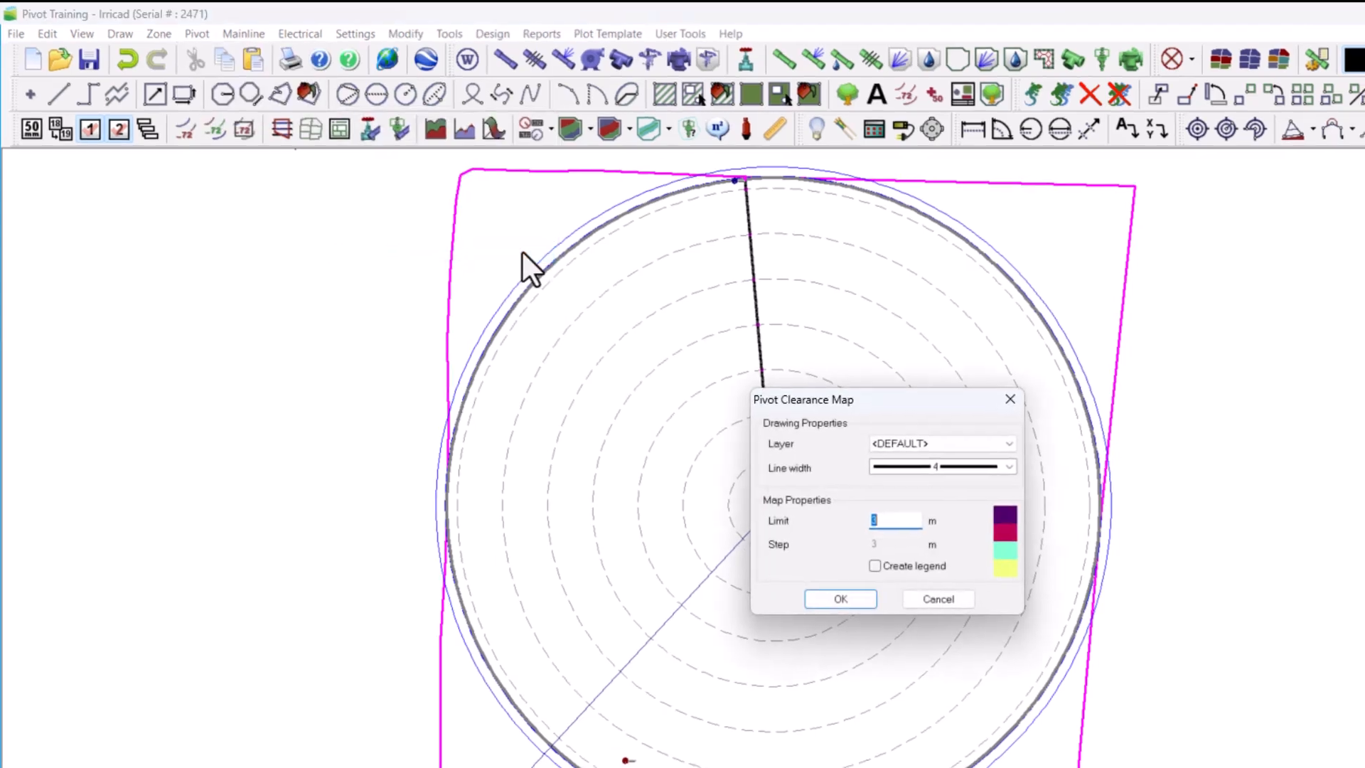
{"action": "type", "text": "2.5"}
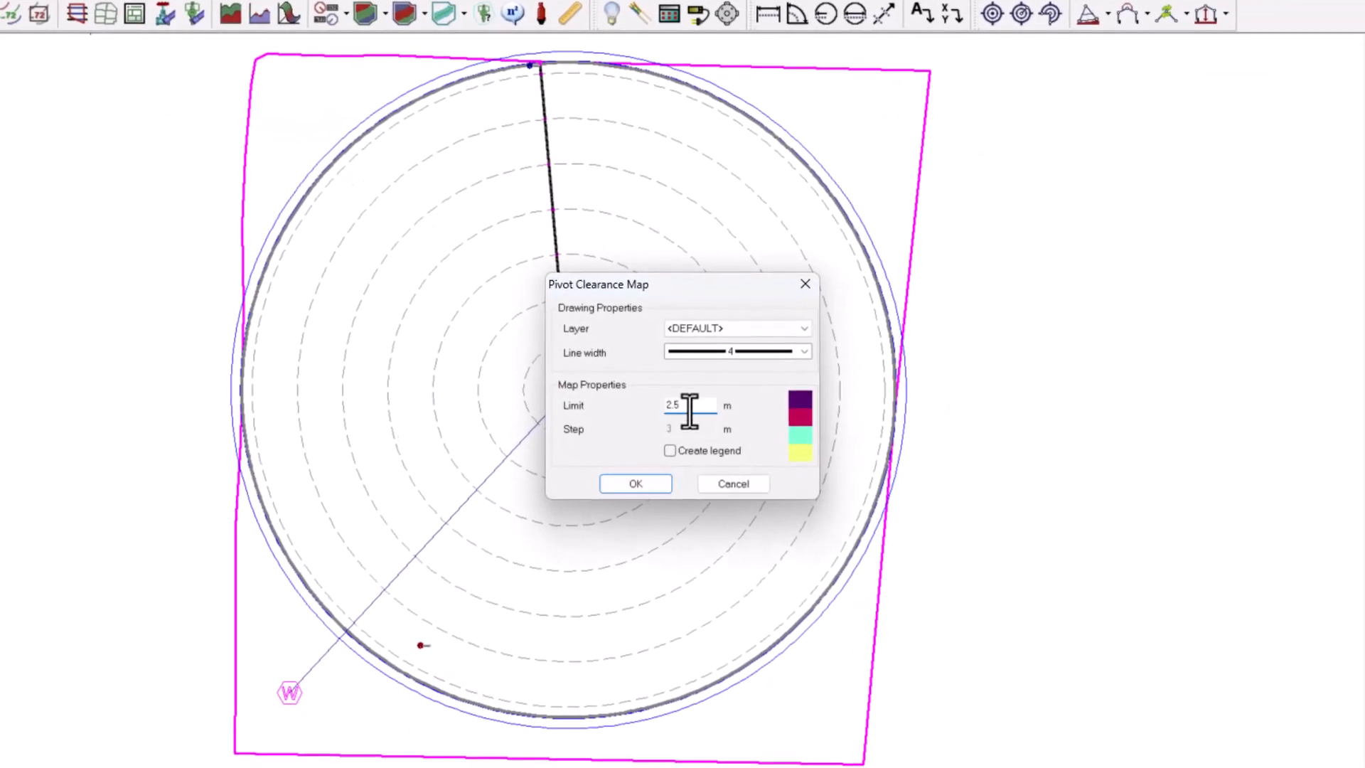
{"action": "left_click", "coordinate": [669, 450]}
{"action": "left_click", "coordinate": [656, 481]}
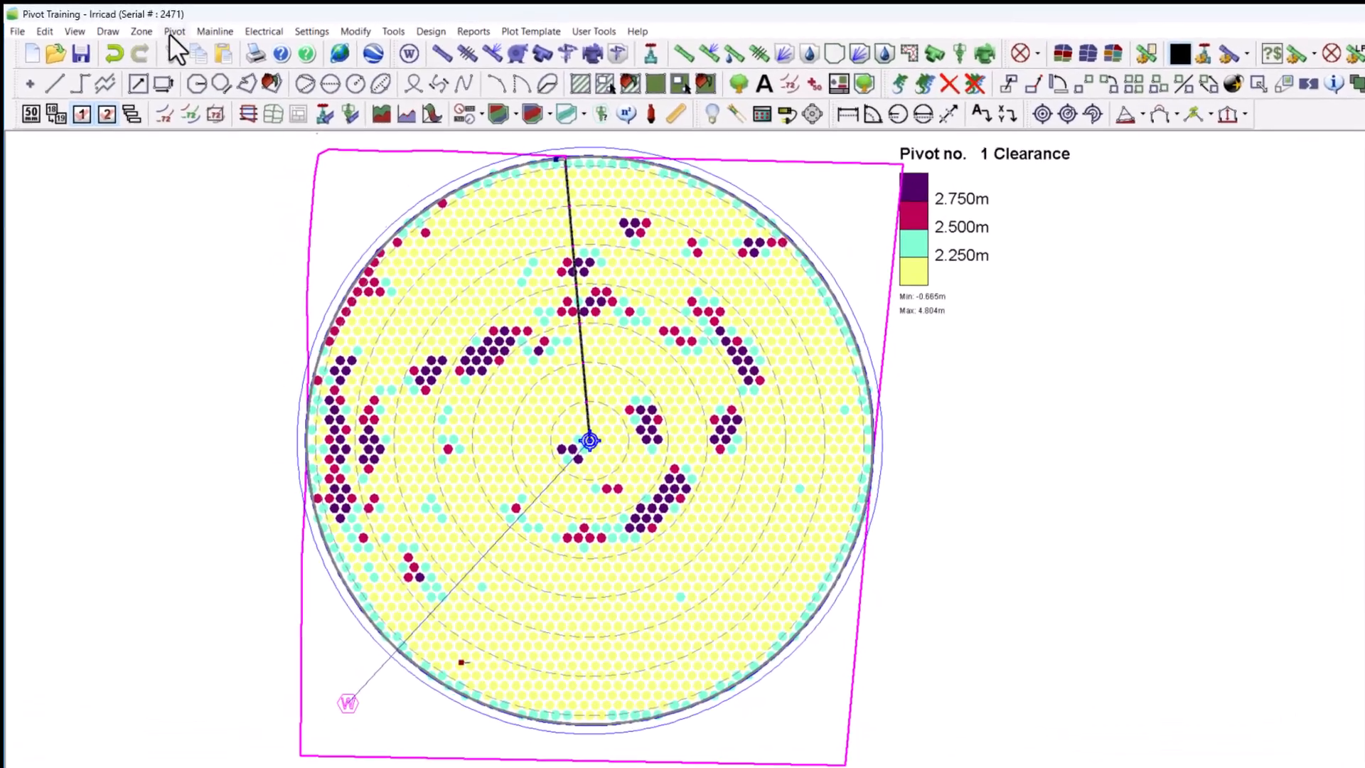
Clear the pivot ground clearance symbols from the drawing.
{"action": "left_click", "coordinate": [154, 29]}
{"action": "mouse_move", "coordinate": [272, 117]}
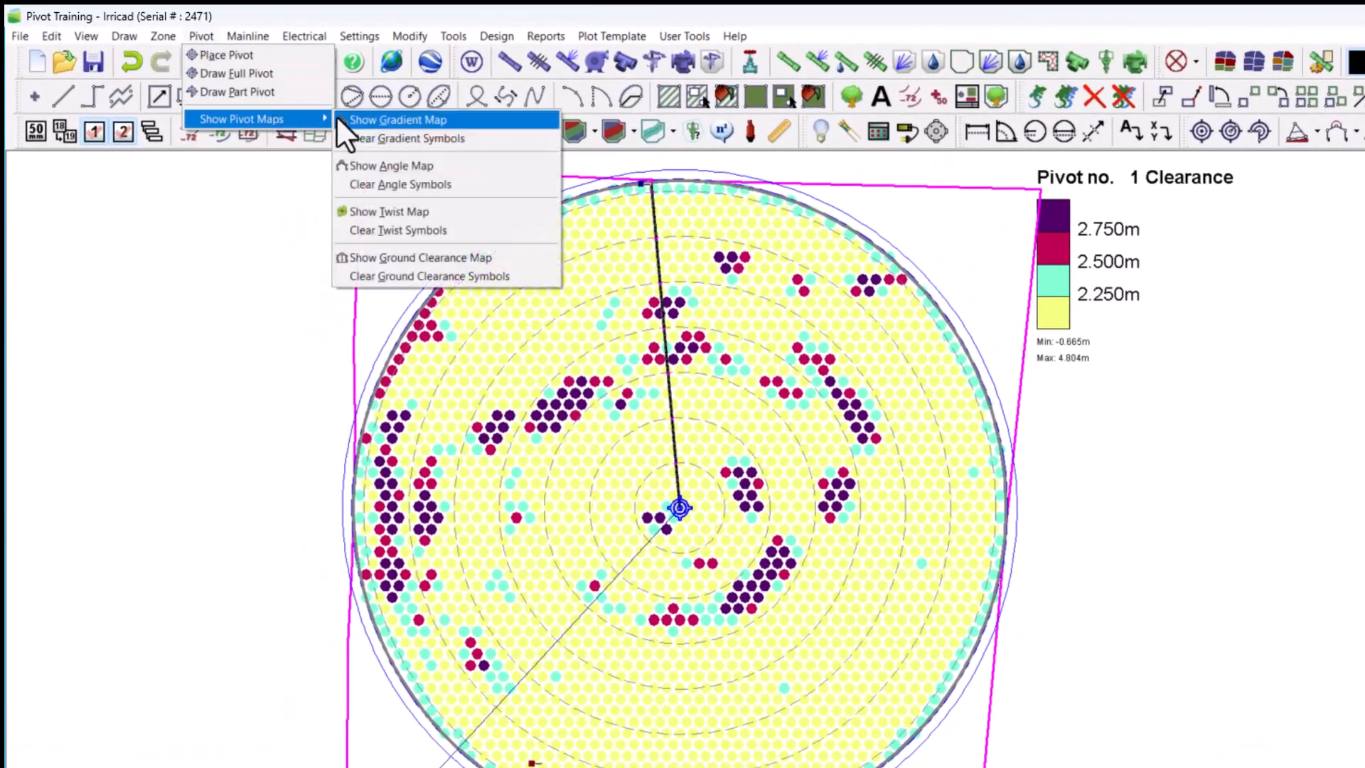
{"action": "left_click", "coordinate": [473, 275]}
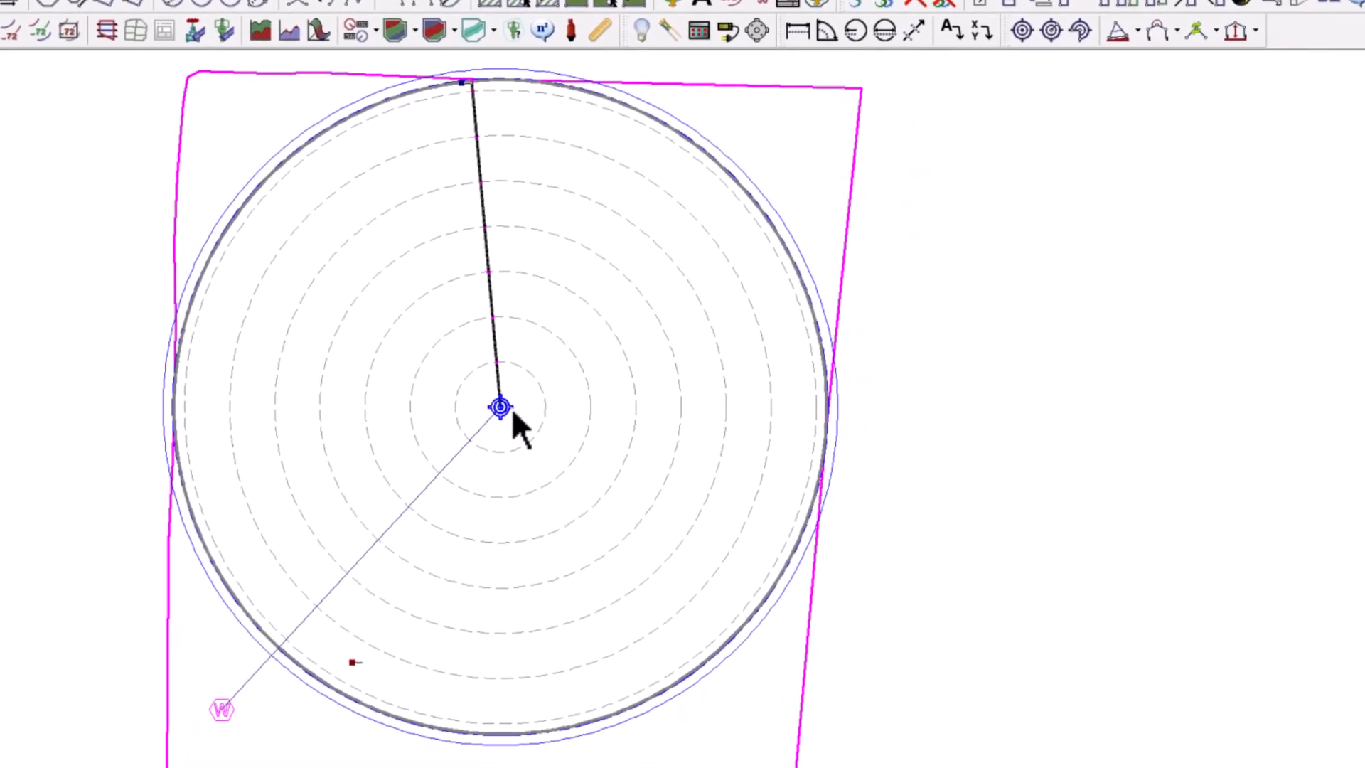
Check the pivot's water supply requirements, and delete the separate water supply and the mainline running to the pivot.
{"action": "double_click", "coordinate": [483, 396]}
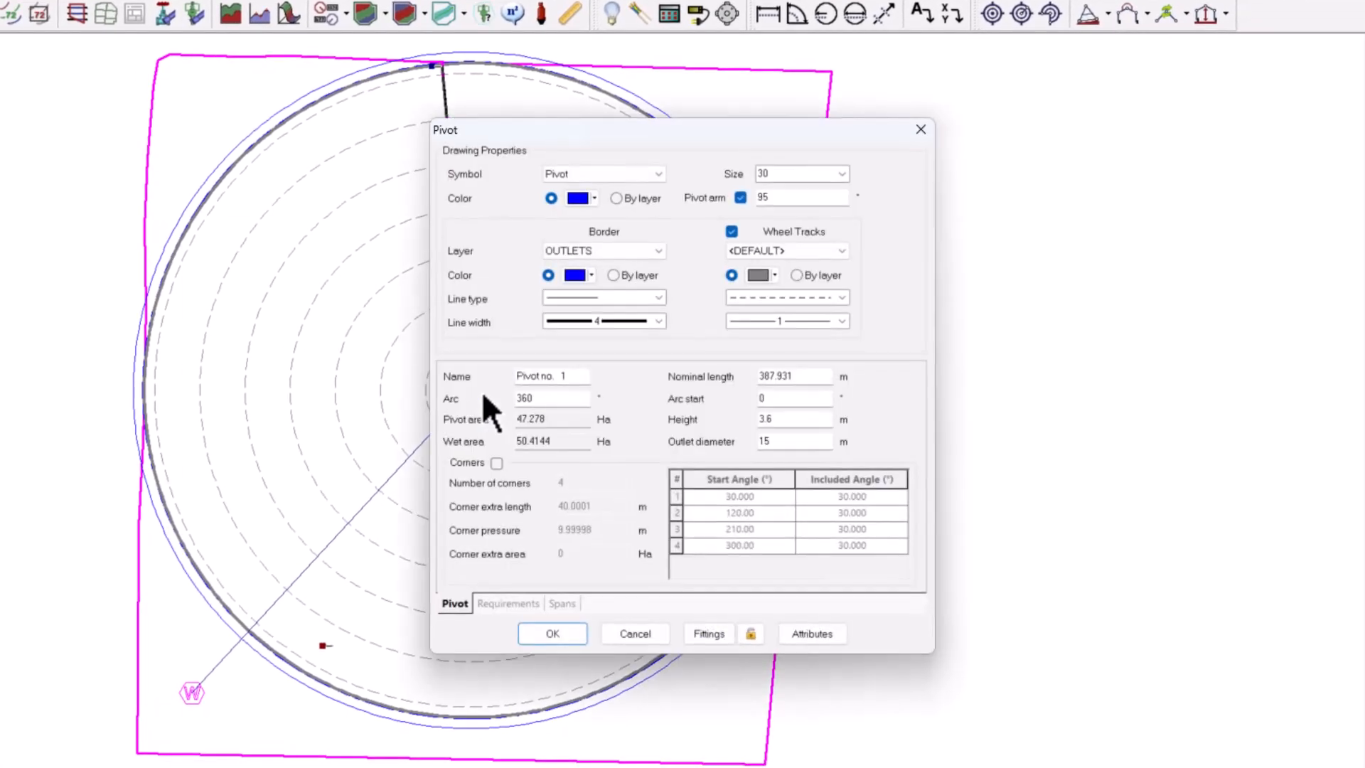
{"action": "left_click", "coordinate": [518, 602]}
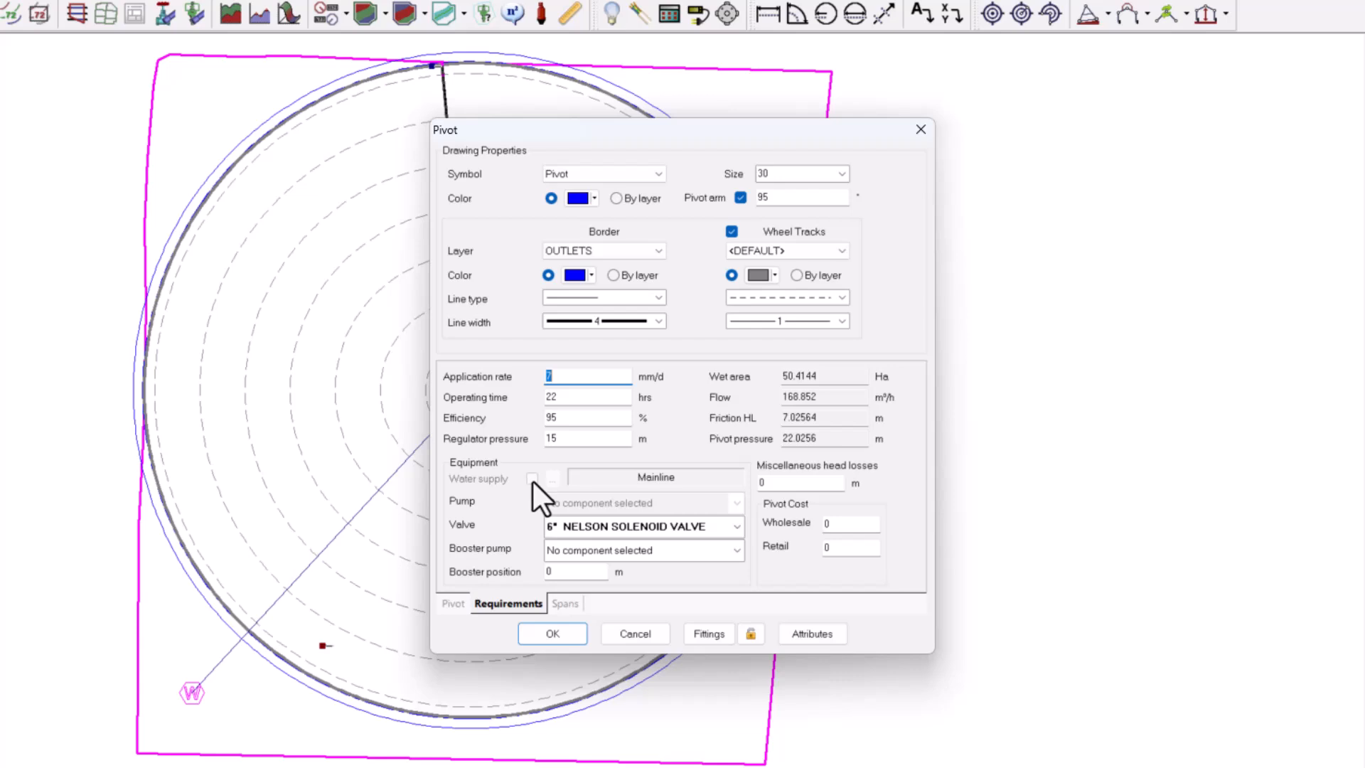
{"action": "left_click", "coordinate": [628, 634]}
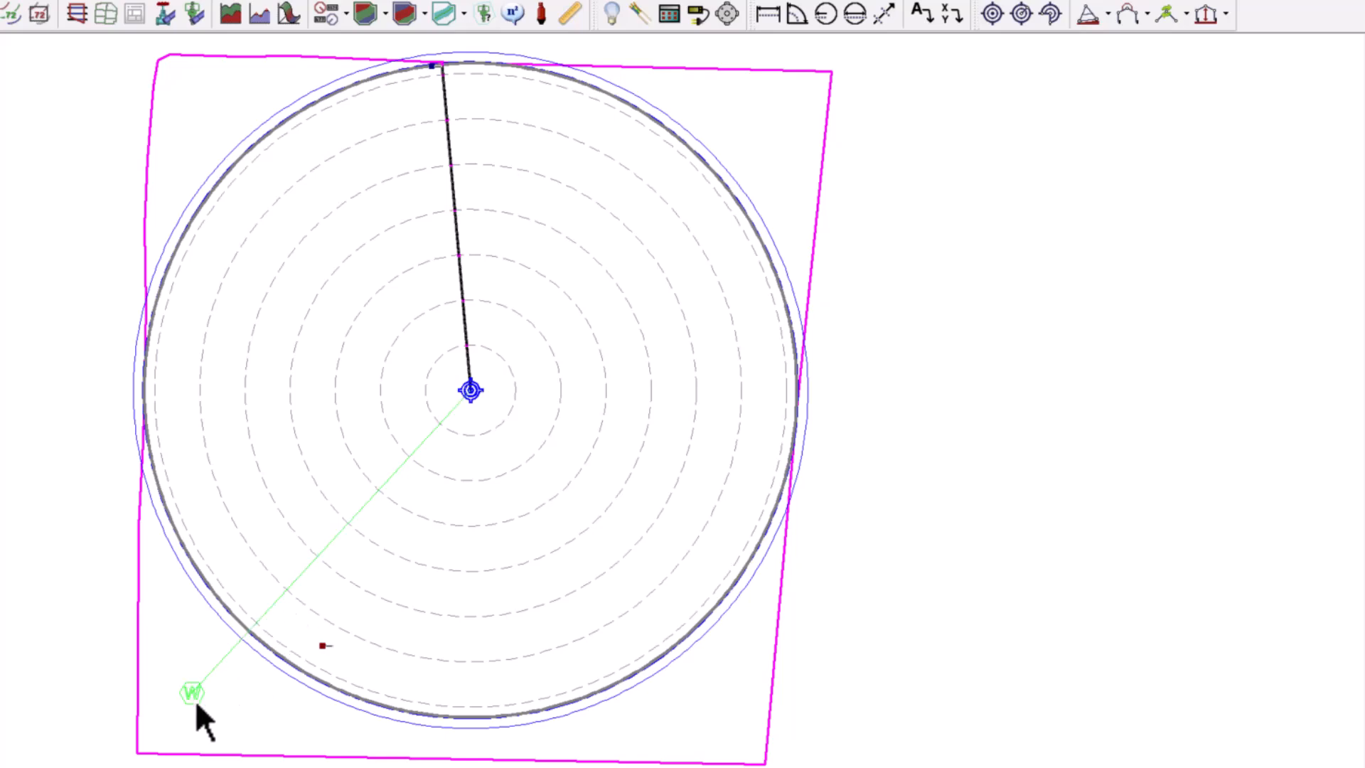
{"action": "left_click", "coordinate": [825, 98]}
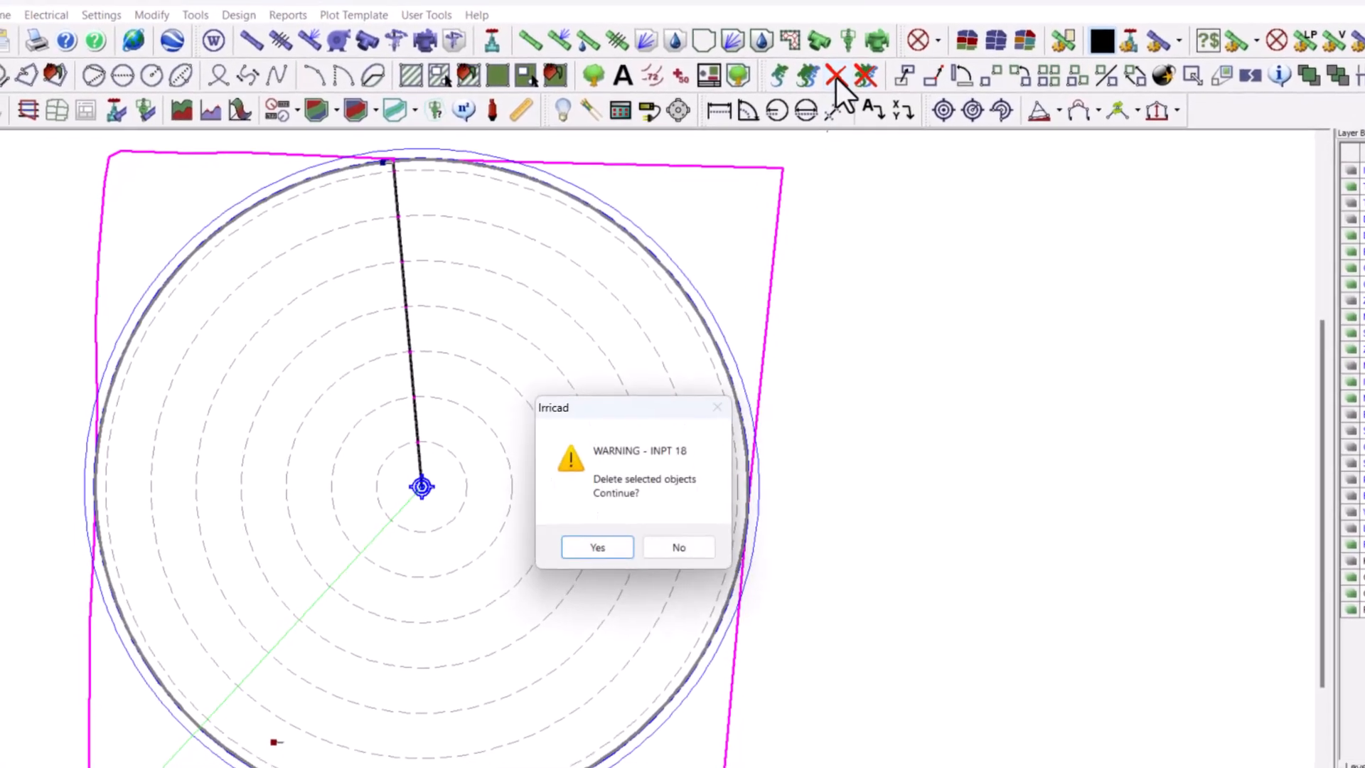
{"action": "left_click", "coordinate": [598, 576]}
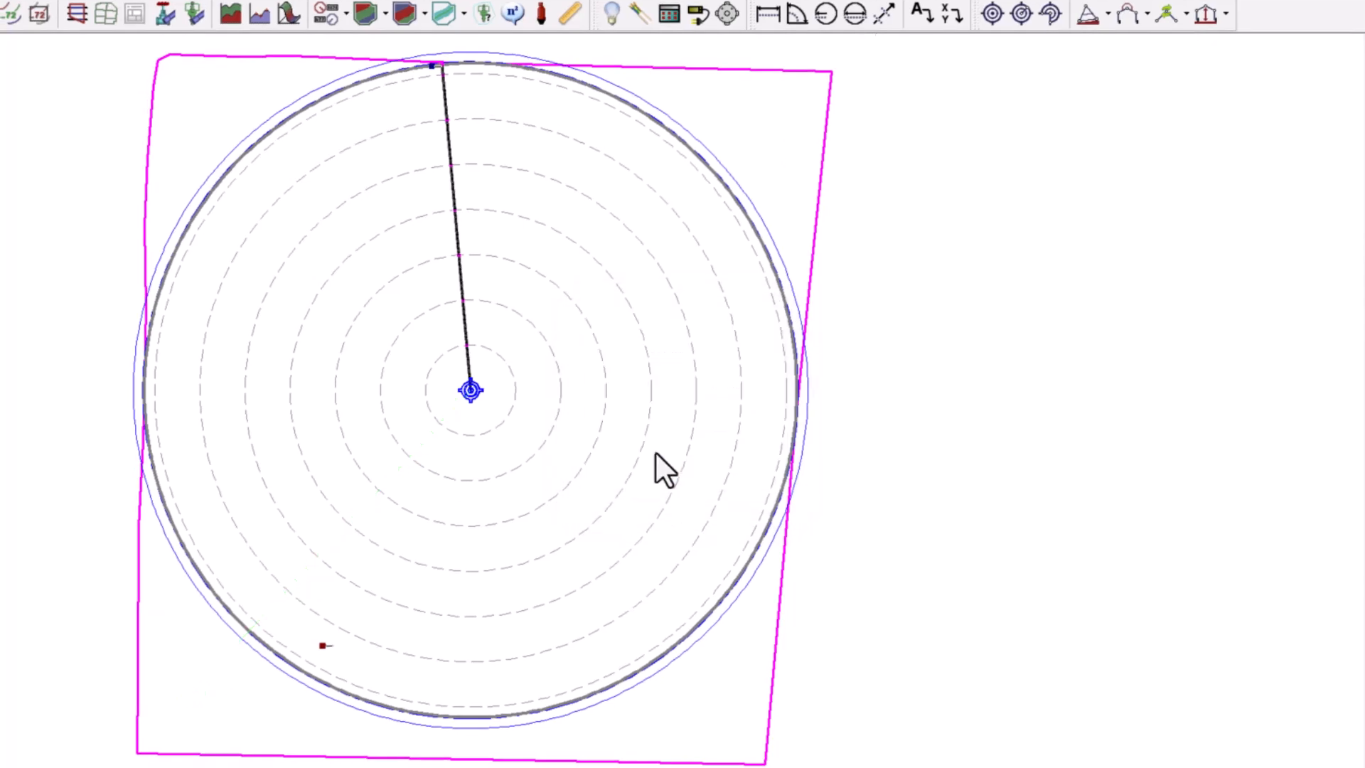
Enable the pivot's own water supply in its requirements and apply the change.
{"action": "double_click", "coordinate": [484, 393]}
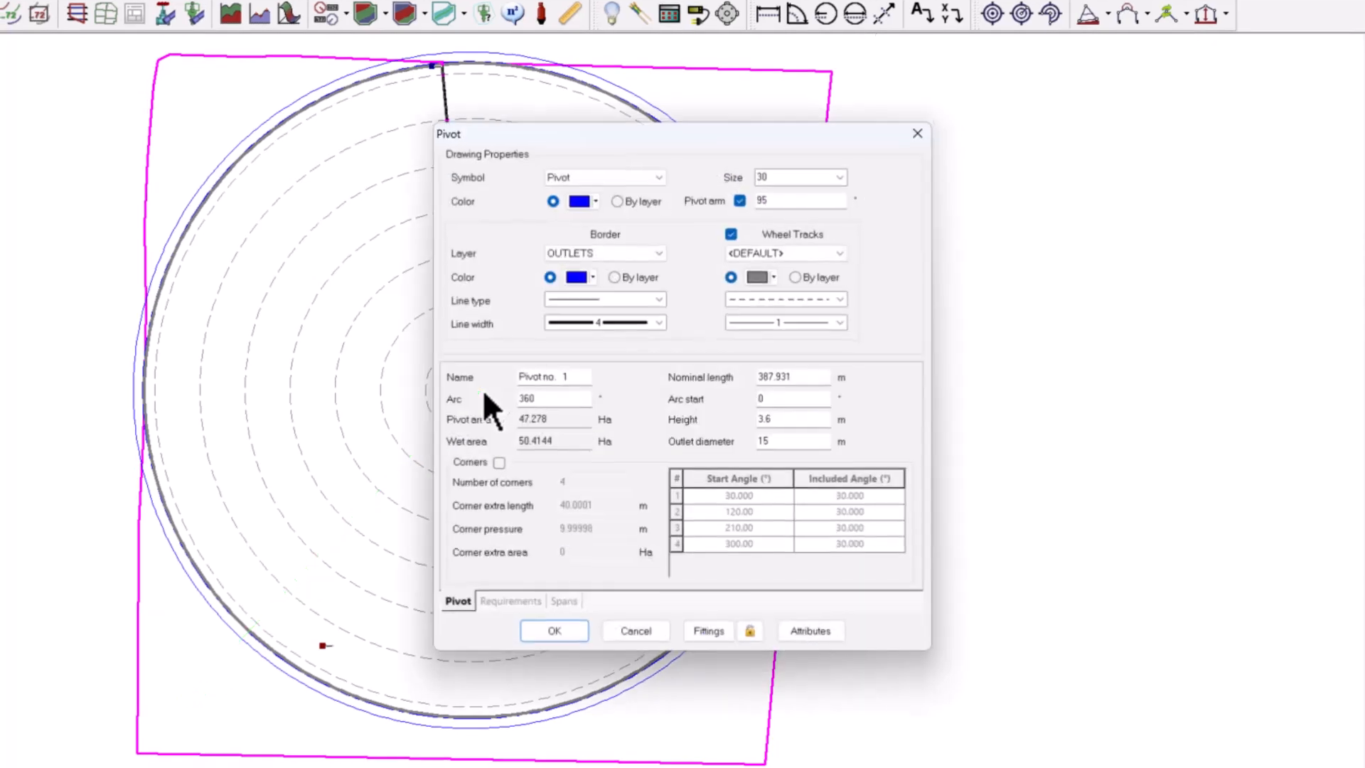
{"action": "left_click", "coordinate": [510, 601]}
{"action": "left_click", "coordinate": [532, 478]}
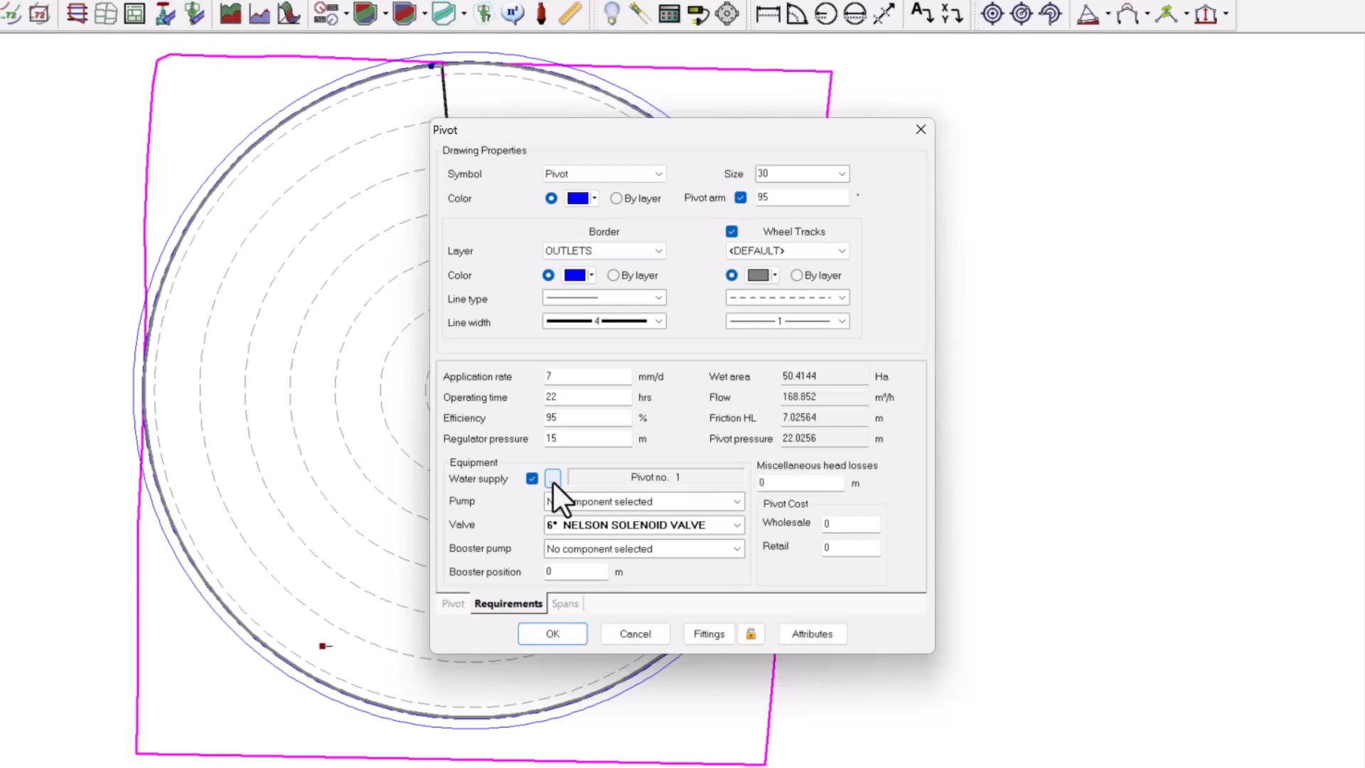
{"action": "left_click", "coordinate": [566, 626]}
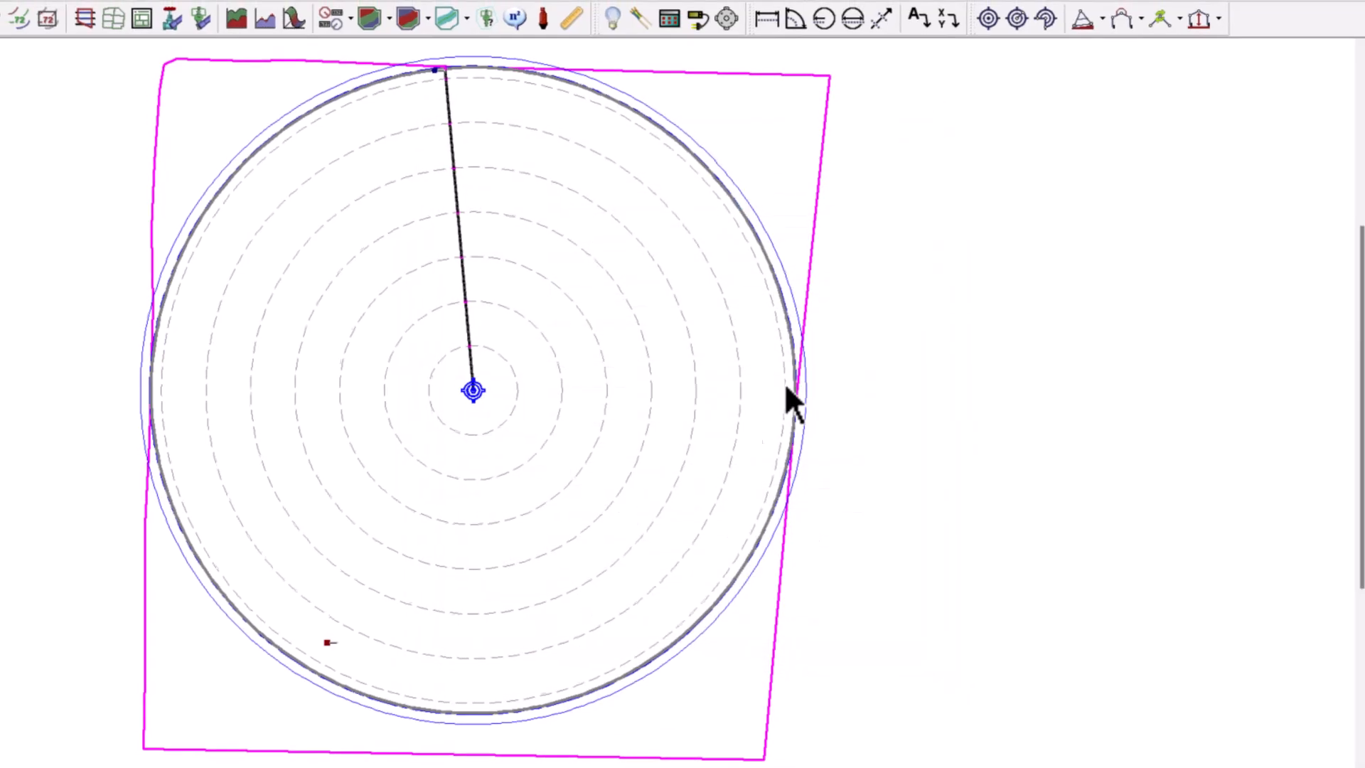